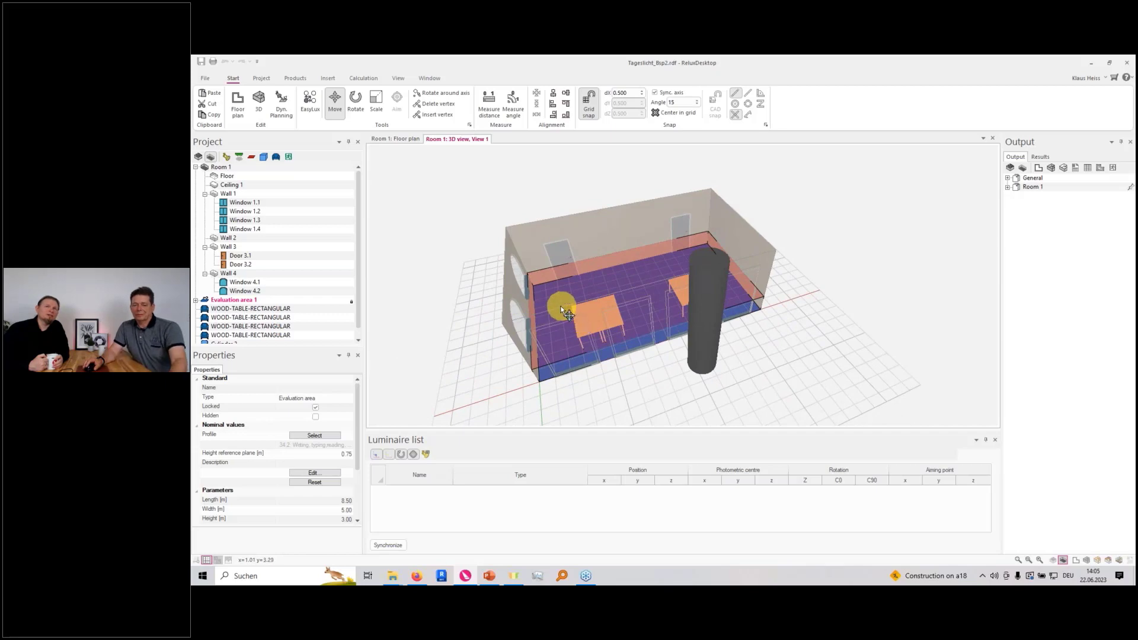
# Place a rectangular window, 1.50 m wide and 1.50 m high, on Wall 2 in the floor plan and view it in 3D
pyautogui.hotkey('ctrl', 'Tab')
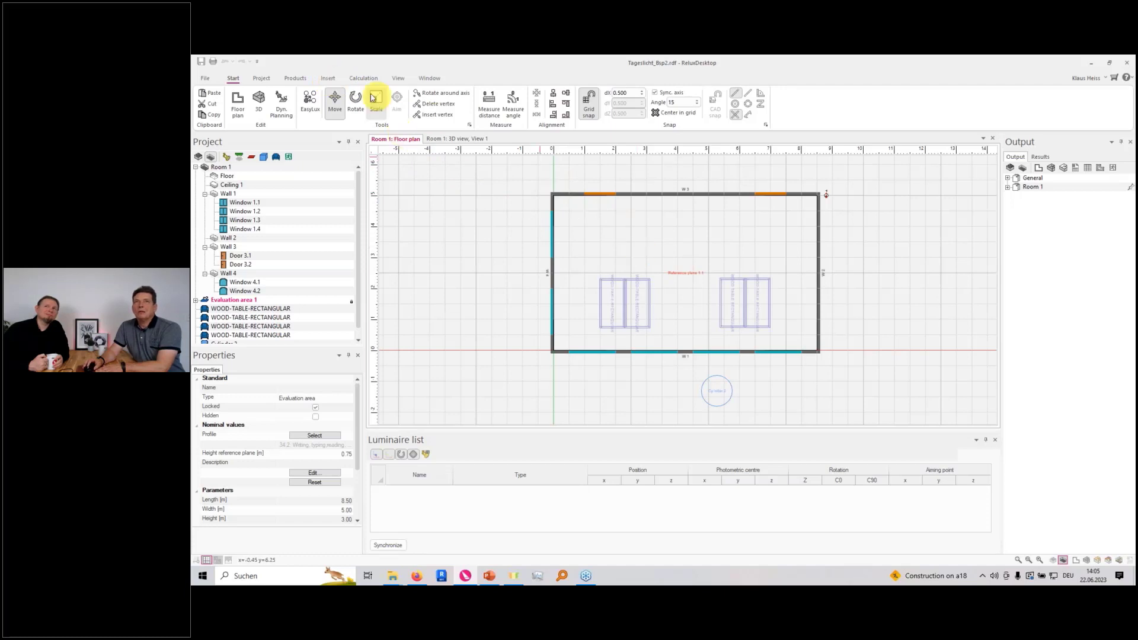
pyautogui.click(326, 79)
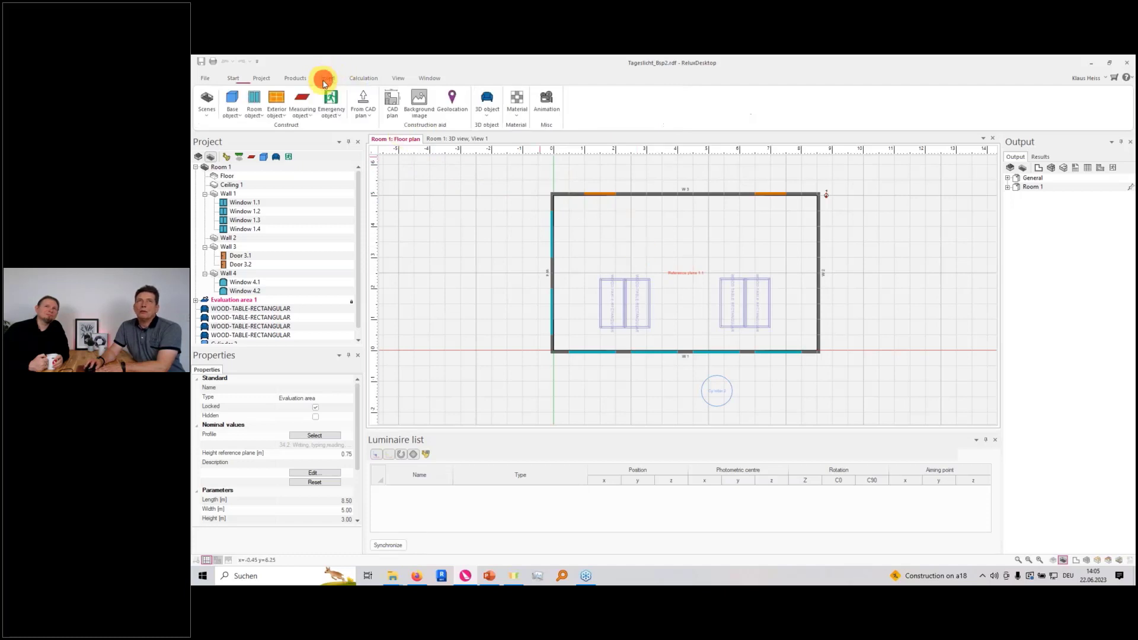
pyautogui.click(254, 113)
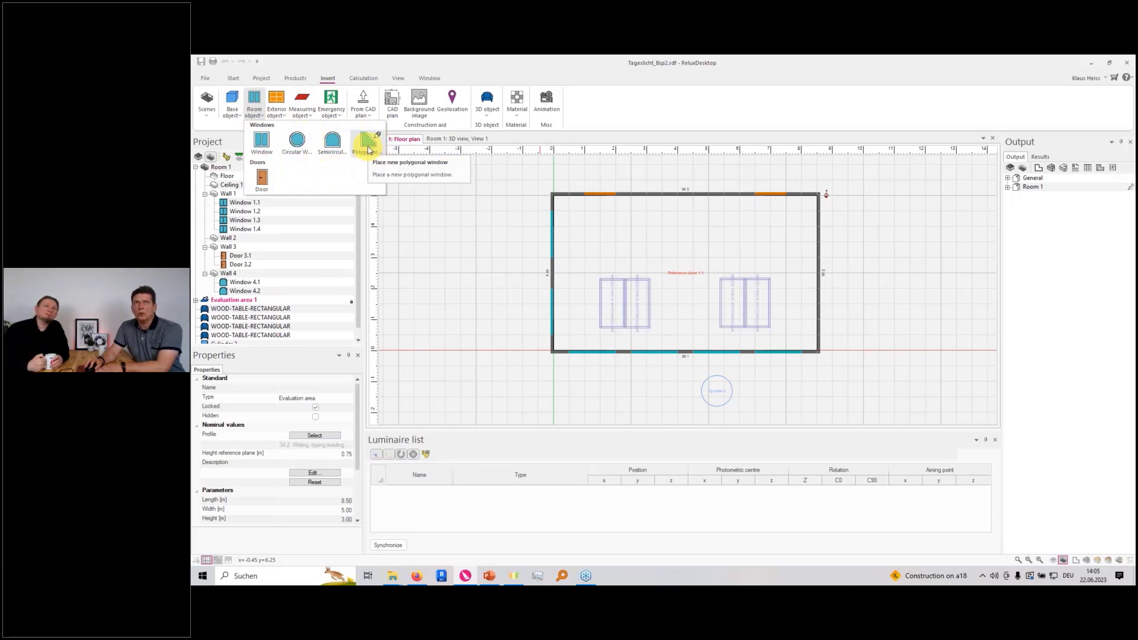
pyautogui.click(261, 142)
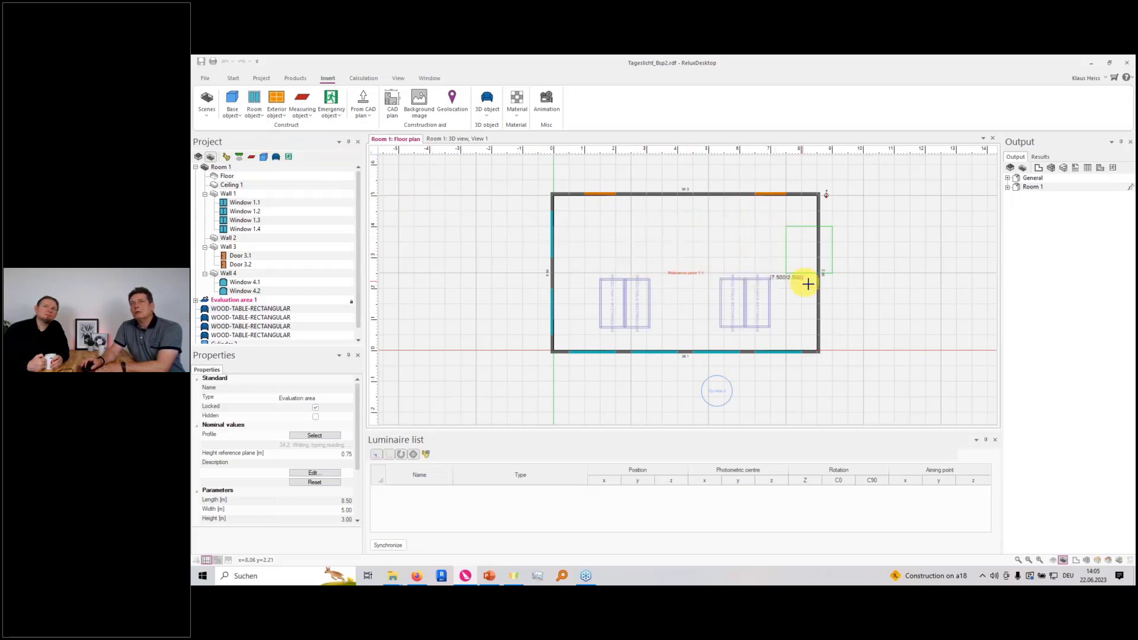
pyautogui.scroll(2, 824, 278)
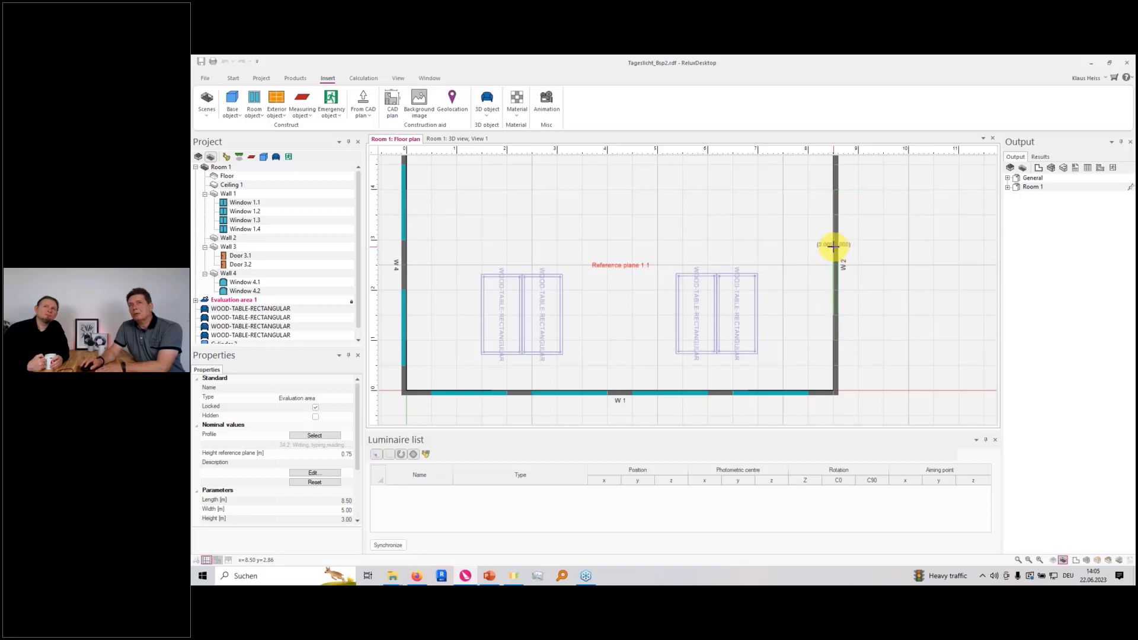
pyautogui.click(833, 246)
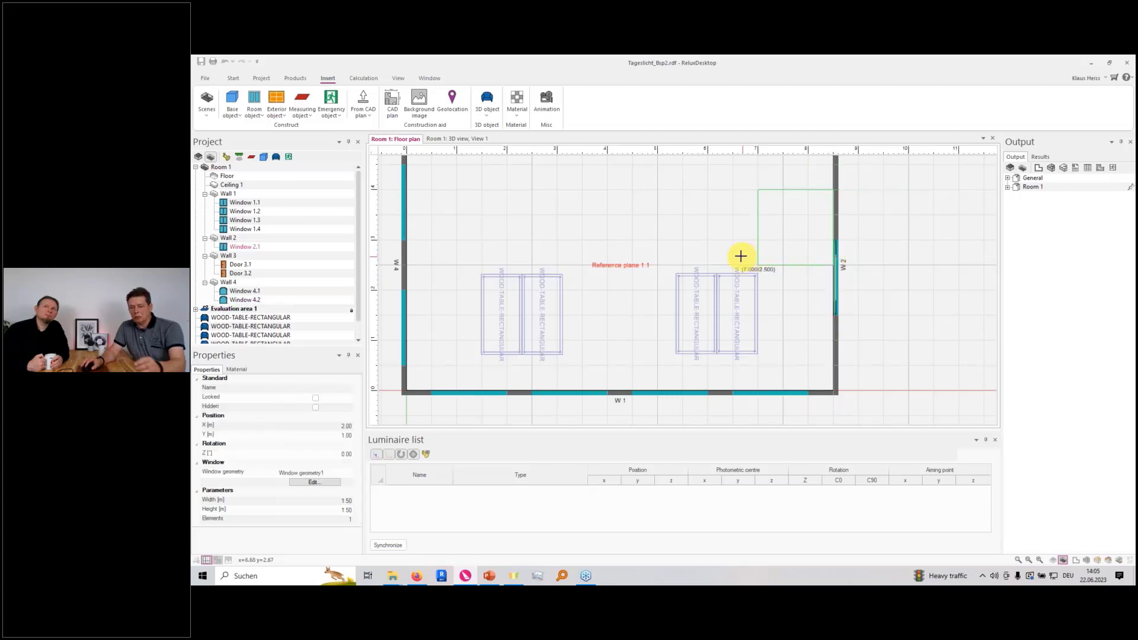
pyautogui.hotkey('ctrl', 'Tab')
pyautogui.moveTo(763, 289); pyautogui.dragTo(789, 275, button='middle')
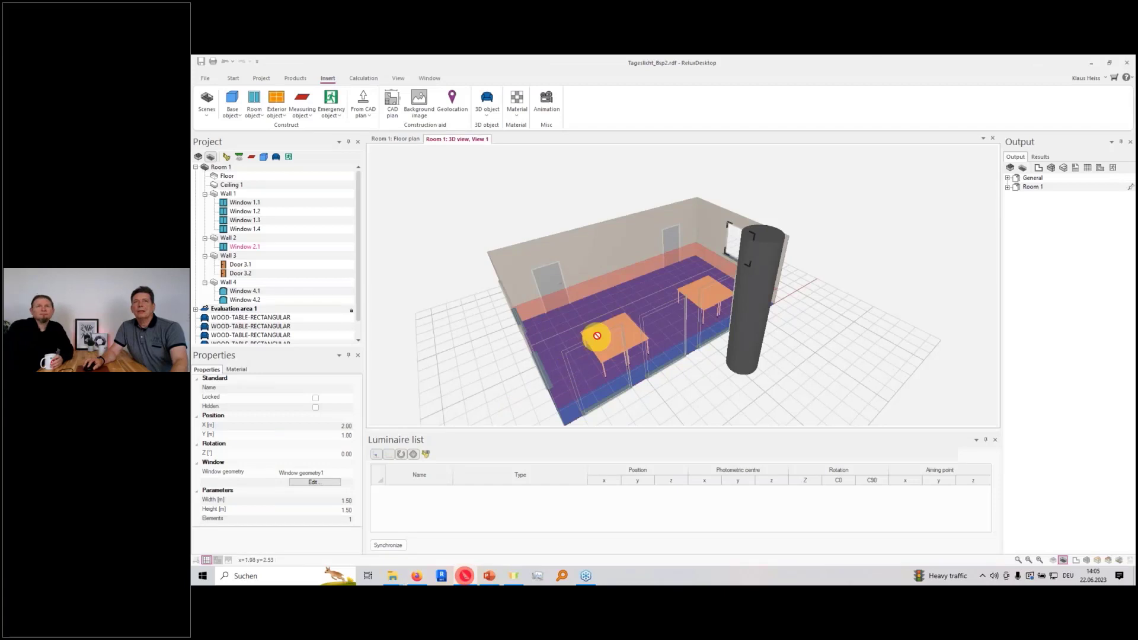
# Place a 1.50 m by 1.50 m skylight in the ceiling at X 4.00, Y 3.00 and view it in 3D
pyautogui.hotkey('ctrl', 'Tab')
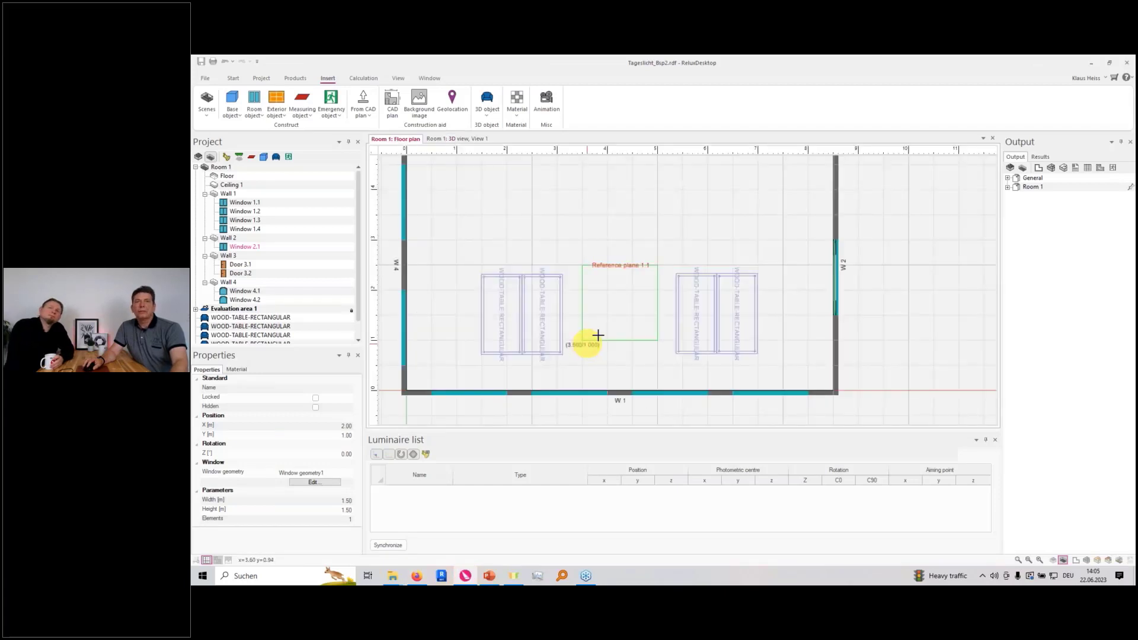
pyautogui.moveTo(595, 272); pyautogui.dragTo(554, 361, button='middle')
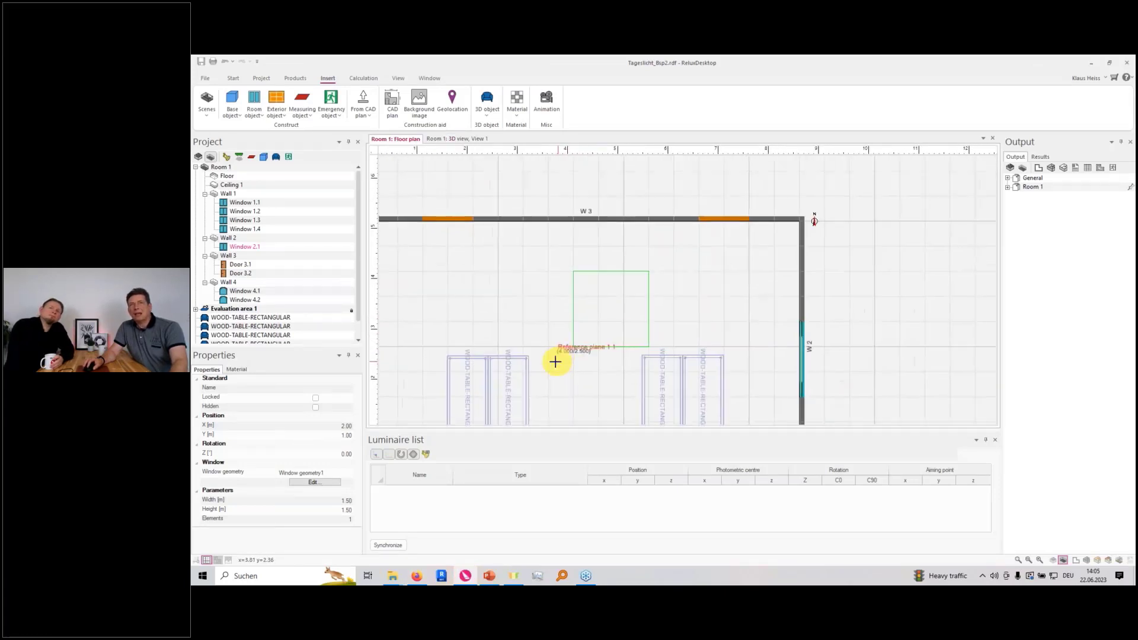
pyautogui.click(568, 335)
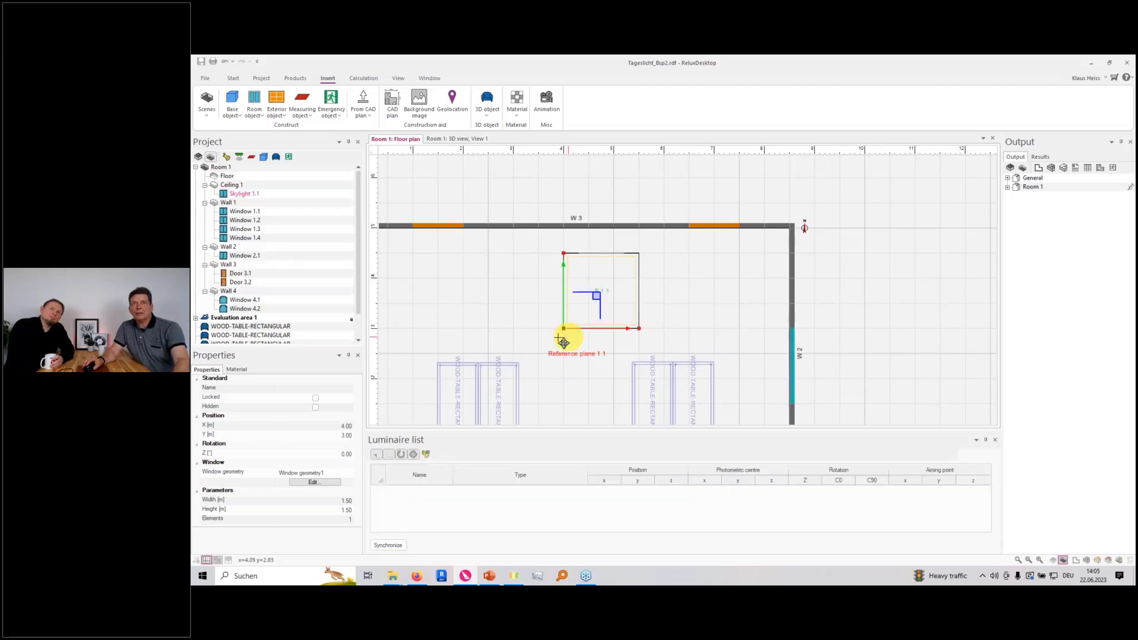
pyautogui.hotkey('ctrl', 'Tab')
pyautogui.moveTo(597, 363)
pyautogui.mouseDown()
pyautogui.moveTo(655, 261)
pyautogui.moveTo(622, 249)
pyautogui.moveTo(658, 246)
pyautogui.moveTo(632, 268)
pyautogui.mouseUp()
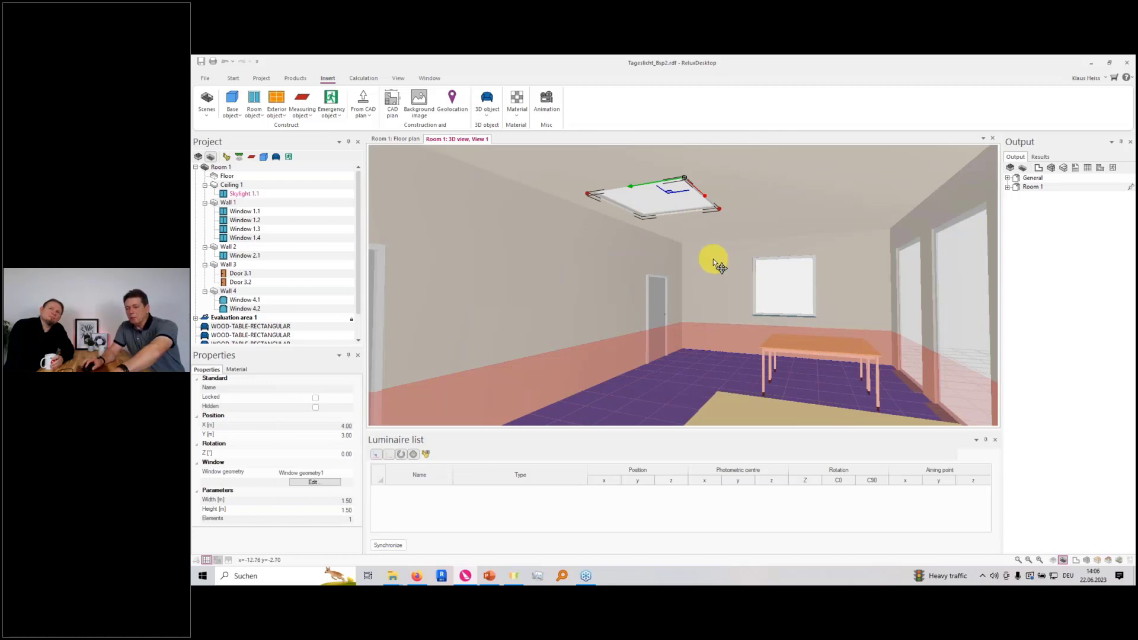
# Delete the skylight from the ceiling and the rectangular window from Wall 2
pyautogui.press('Delete')
pyautogui.click(779, 292)
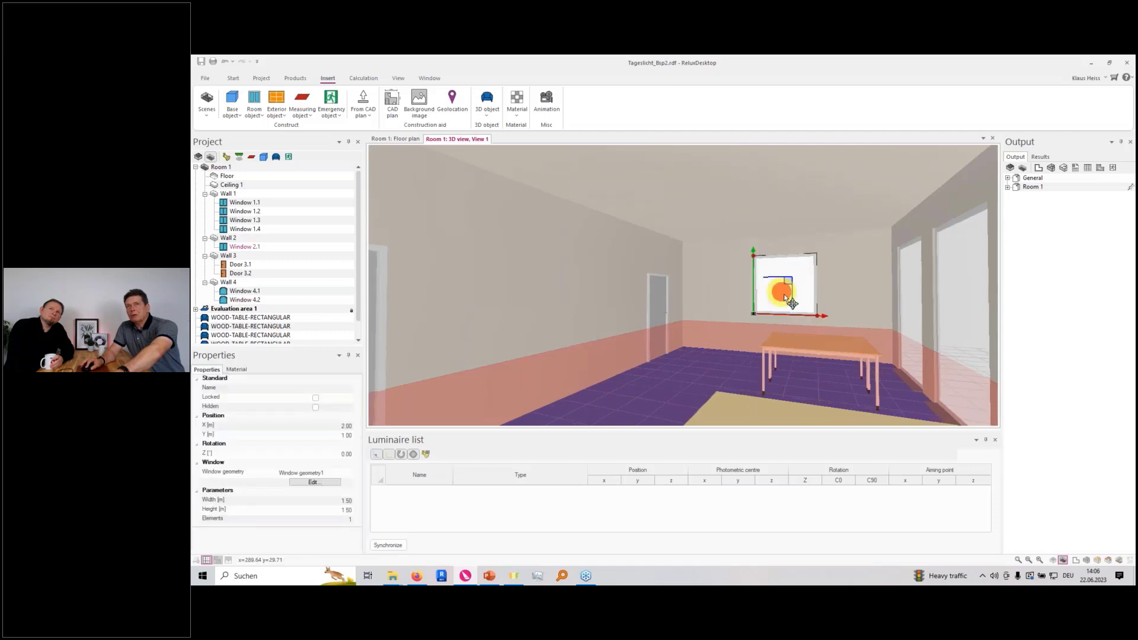
pyautogui.press('Delete')
# Select Window 1.1 in Wall 1 and show its material assignment
pyautogui.scroll(-3, 682, 308)
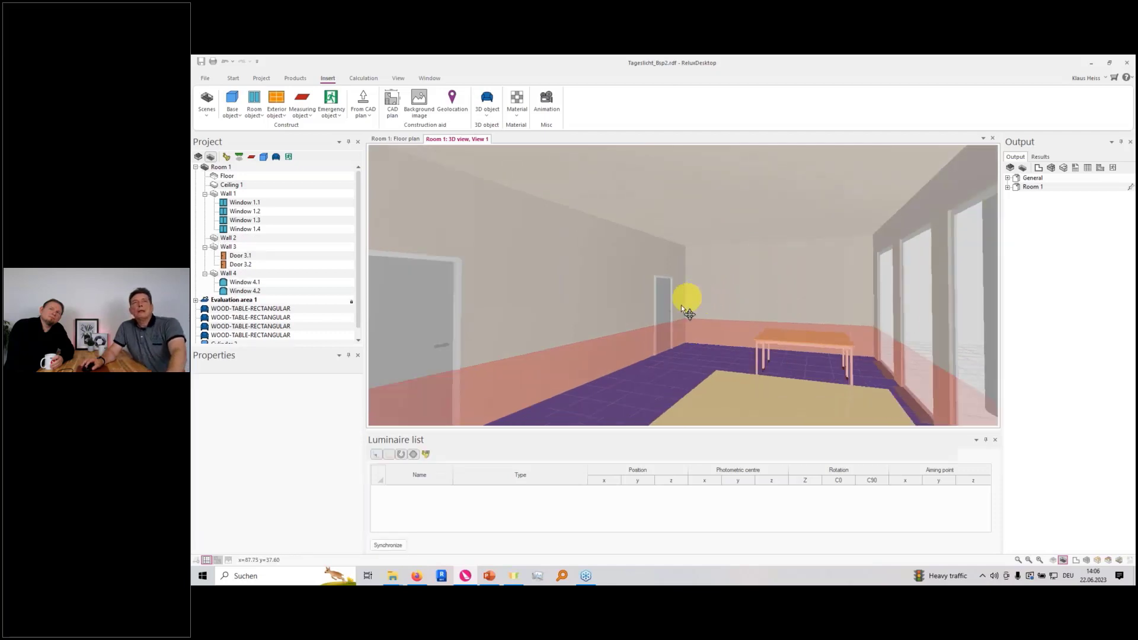
pyautogui.click(244, 203)
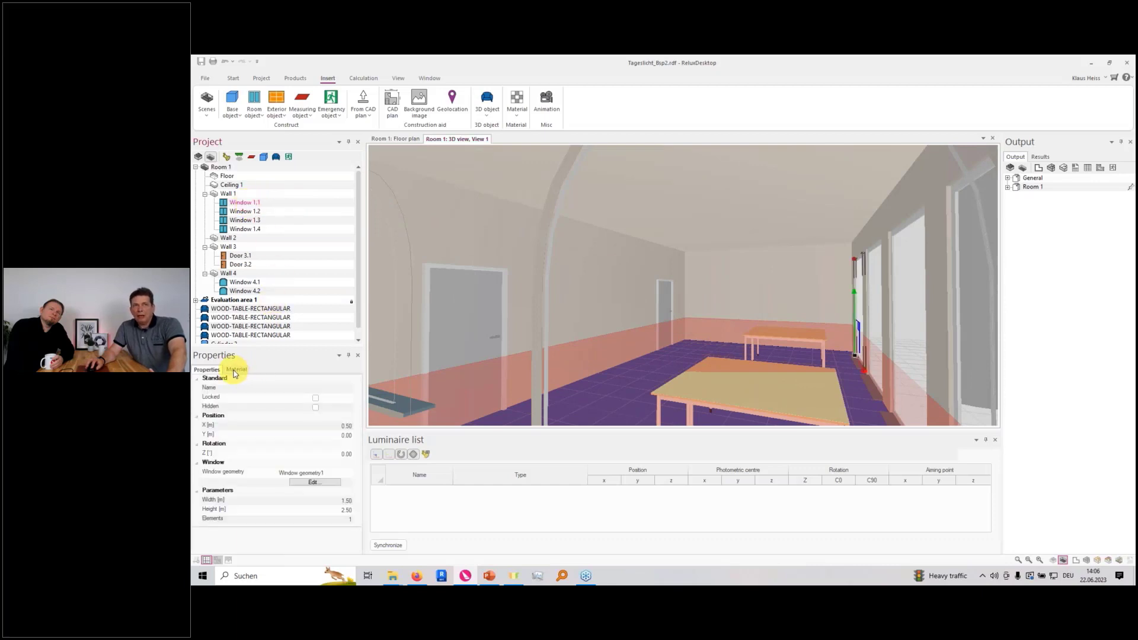
pyautogui.click(235, 370)
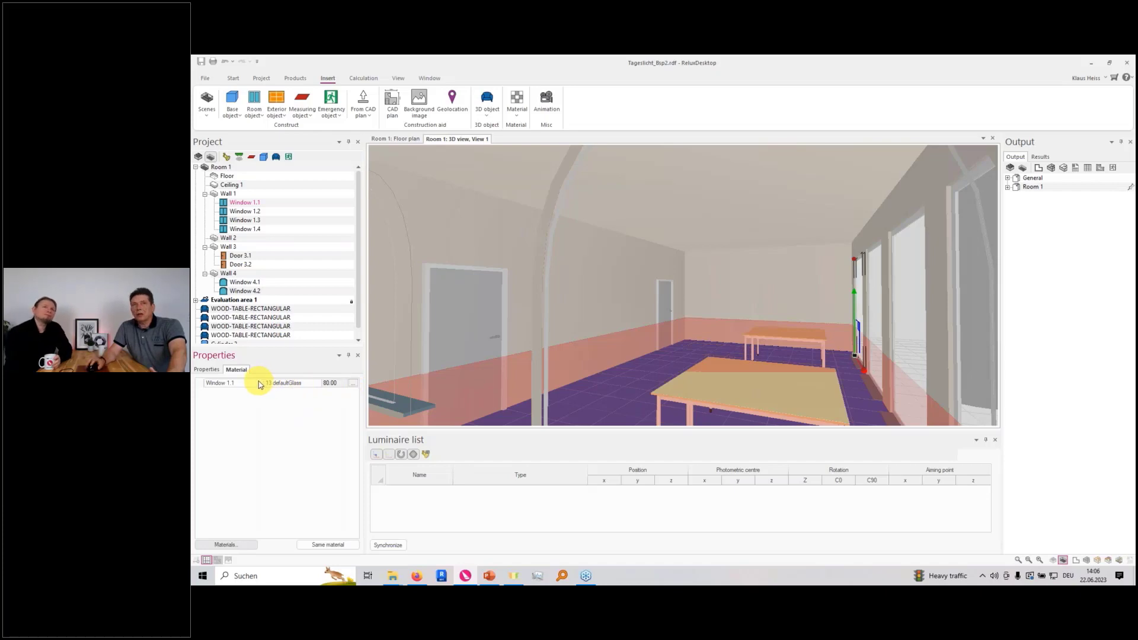
# Deselect the window and switch the 3D view of the room to the exterior view
pyautogui.moveTo(566, 330); pyautogui.dragTo(614, 327)
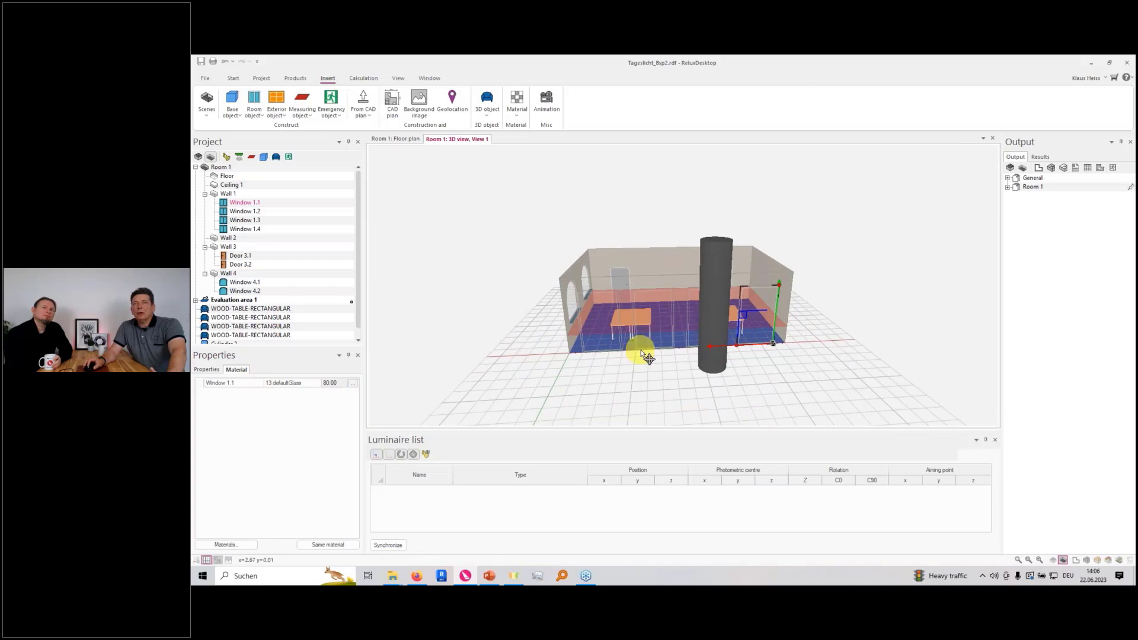
pyautogui.scroll(4, 642, 350)
pyautogui.scroll(-3, 634, 349)
pyautogui.moveTo(634, 358); pyautogui.dragTo(739, 336)
pyautogui.scroll(-4, 738, 335)
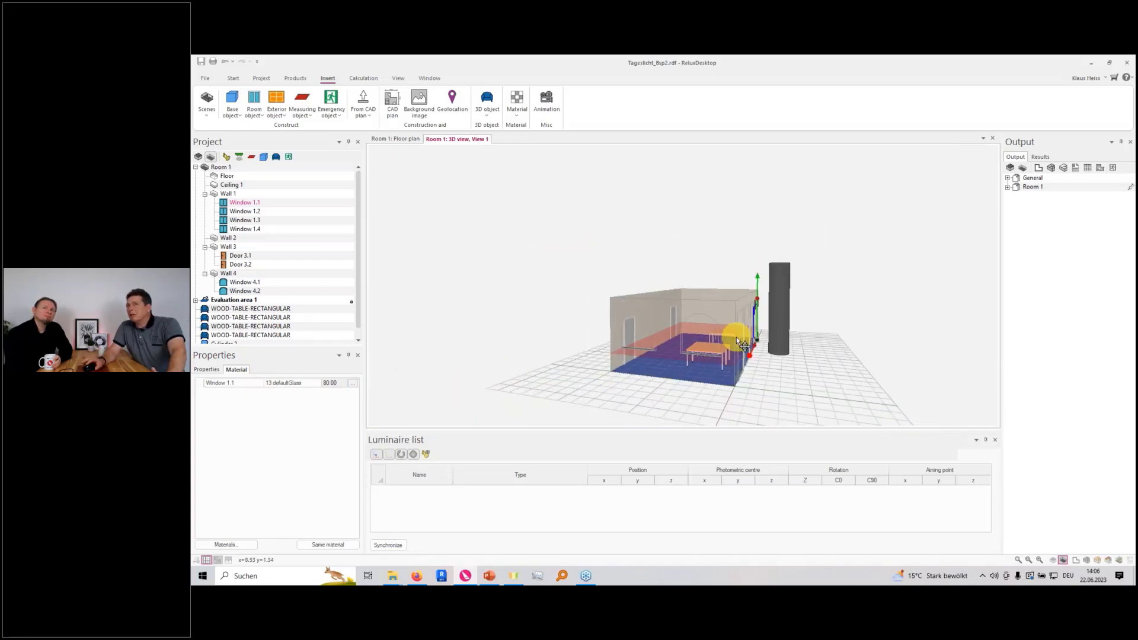
pyautogui.moveTo(789, 382)
pyautogui.mouseDown()
pyautogui.moveTo(723, 377)
pyautogui.moveTo(707, 317)
pyautogui.mouseUp()
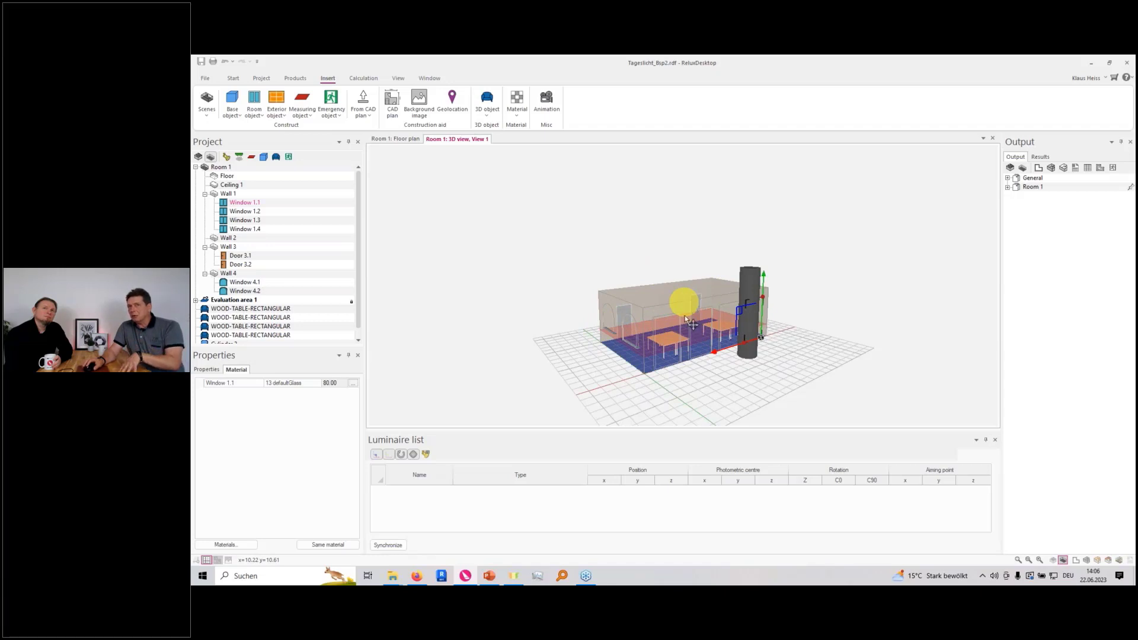
pyautogui.rightClick(699, 373)
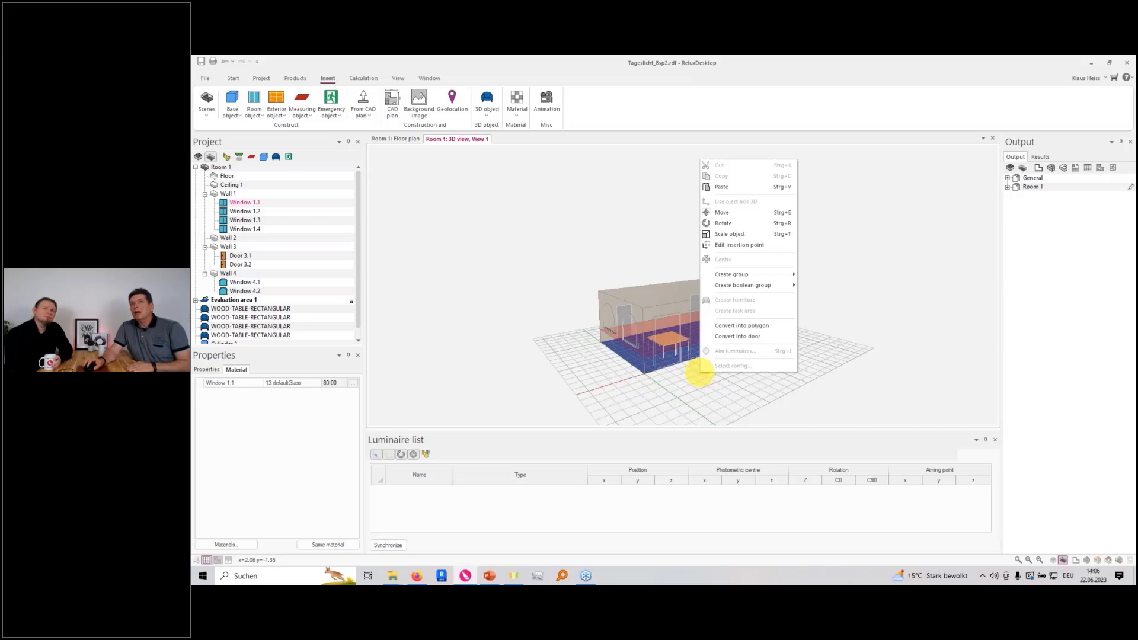
pyautogui.click(693, 384)
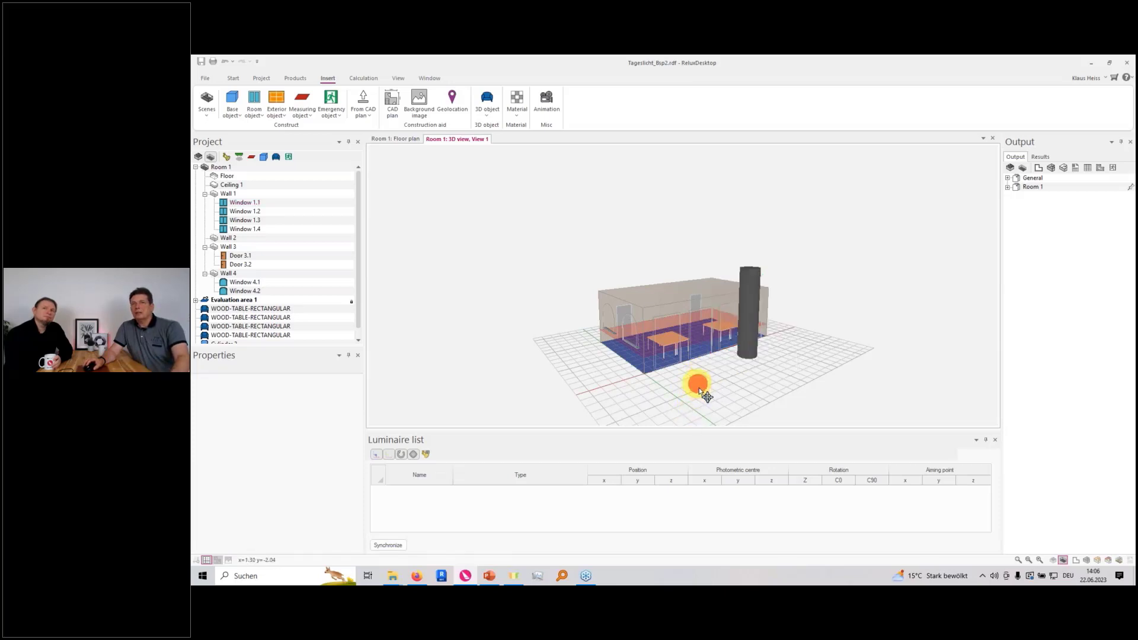
pyautogui.rightClick(699, 388)
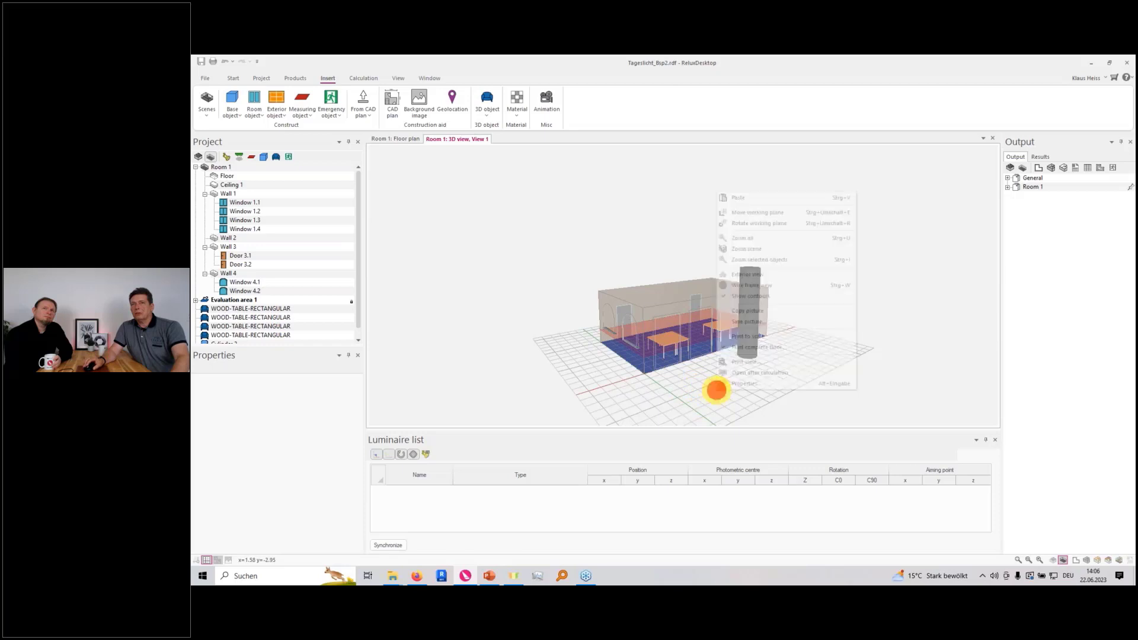
pyautogui.click(764, 277)
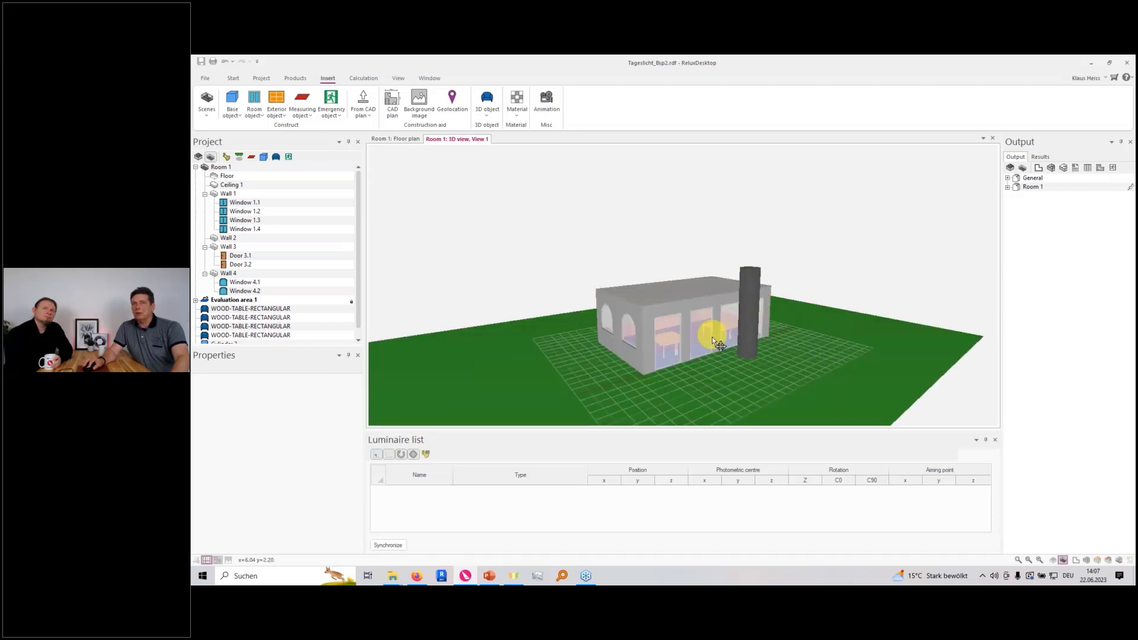
# Insert a cuboid on the ground outside, in front of the building's four-window facade
pyautogui.moveTo(714, 326); pyautogui.dragTo(755, 379)
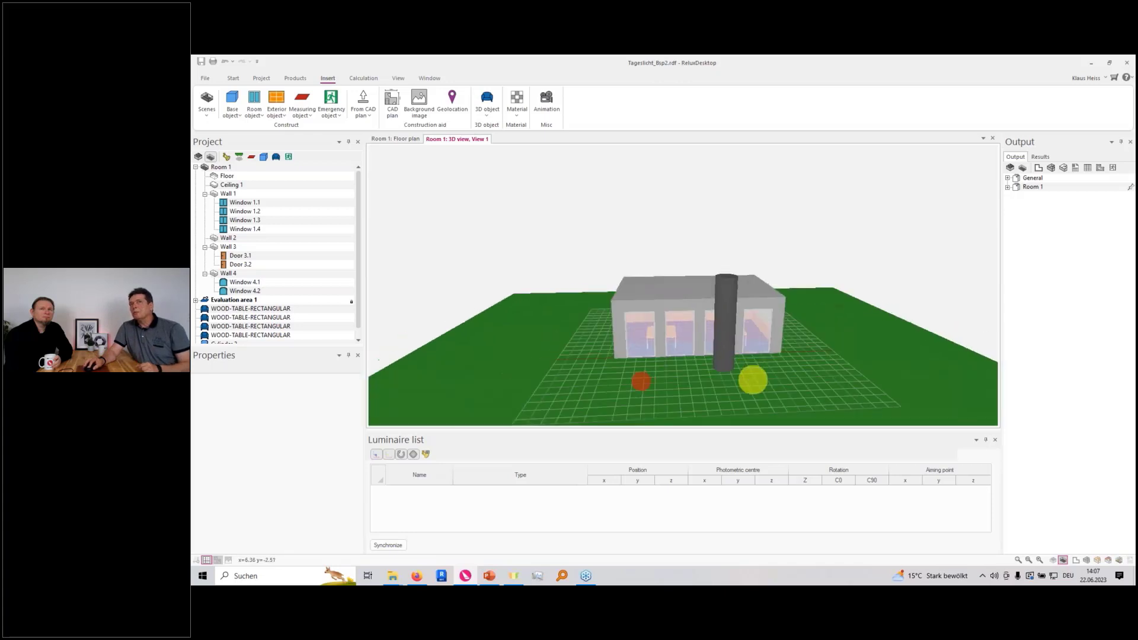
pyautogui.scroll(5, 677, 389)
pyautogui.moveTo(652, 370)
pyautogui.mouseDown()
pyautogui.moveTo(708, 327)
pyautogui.moveTo(650, 371)
pyautogui.mouseUp()
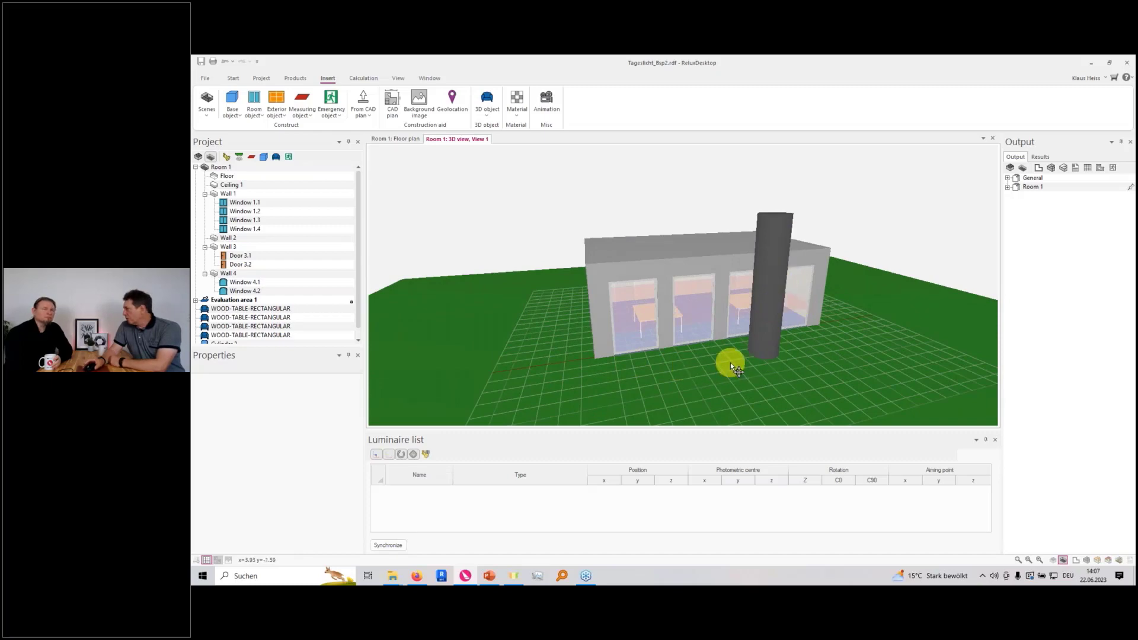
pyautogui.moveTo(699, 366); pyautogui.dragTo(649, 370)
pyautogui.scroll(-4, 650, 368)
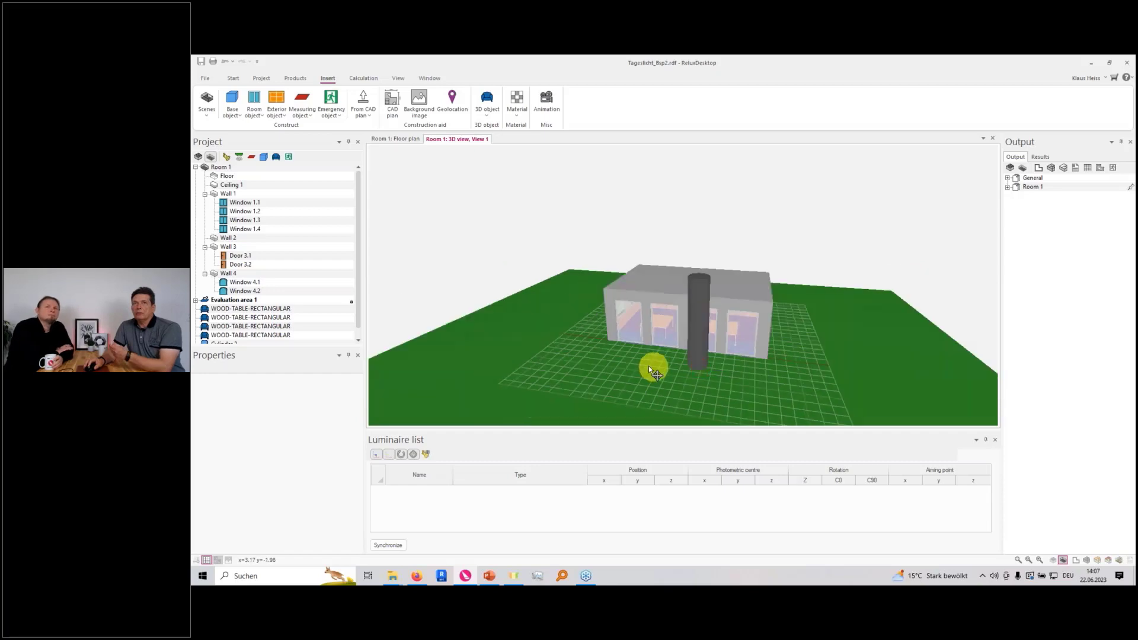
pyautogui.click(232, 106)
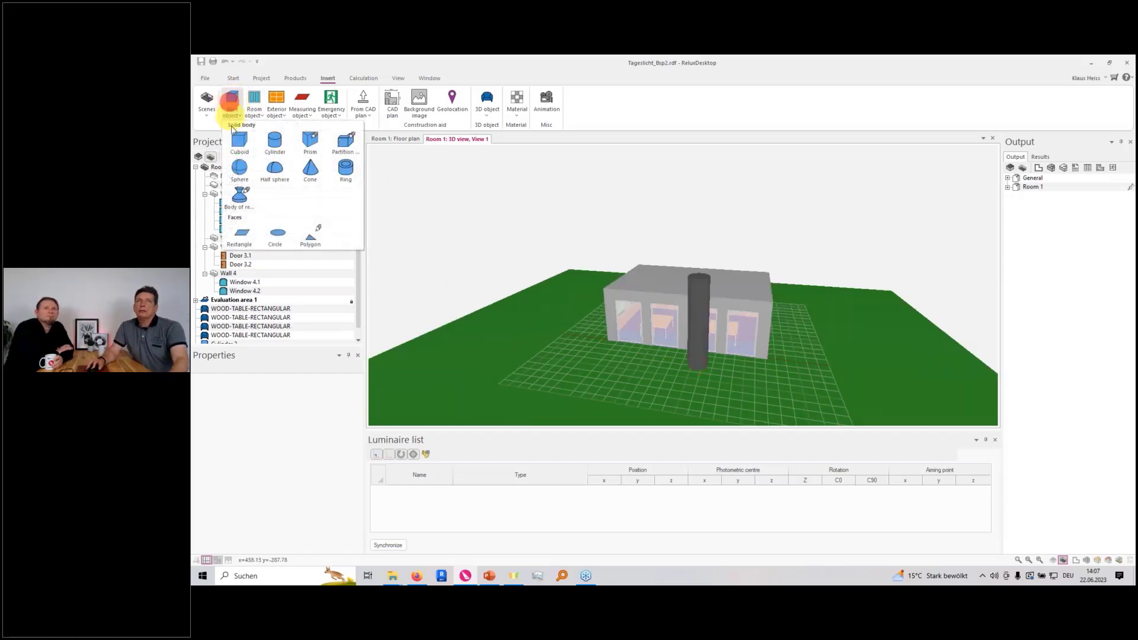
pyautogui.click(235, 145)
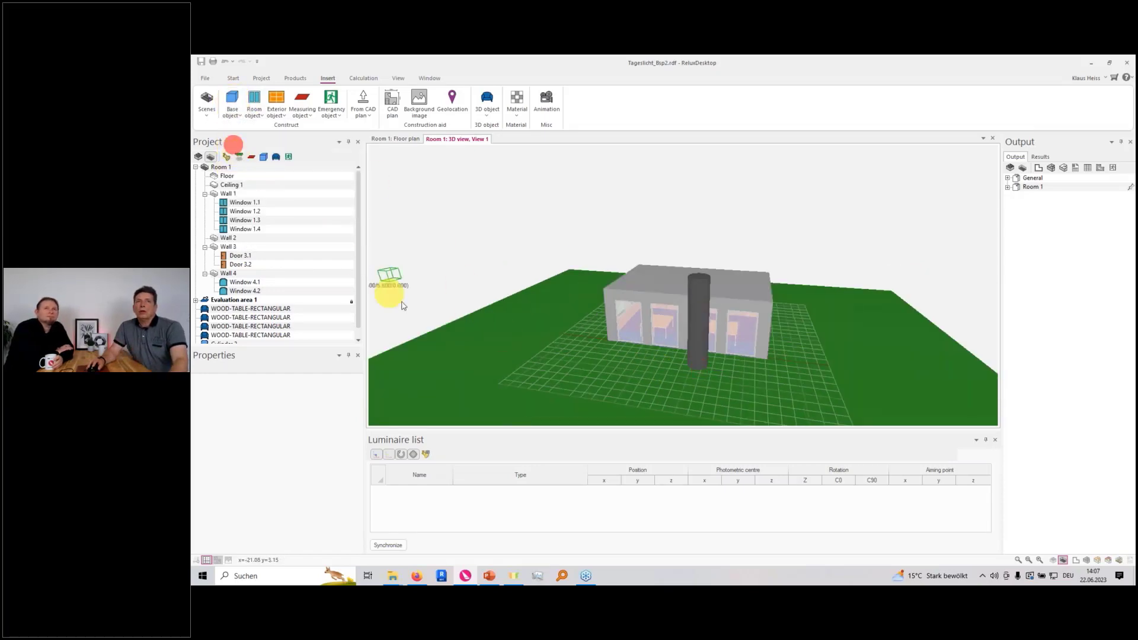
pyautogui.click(574, 378)
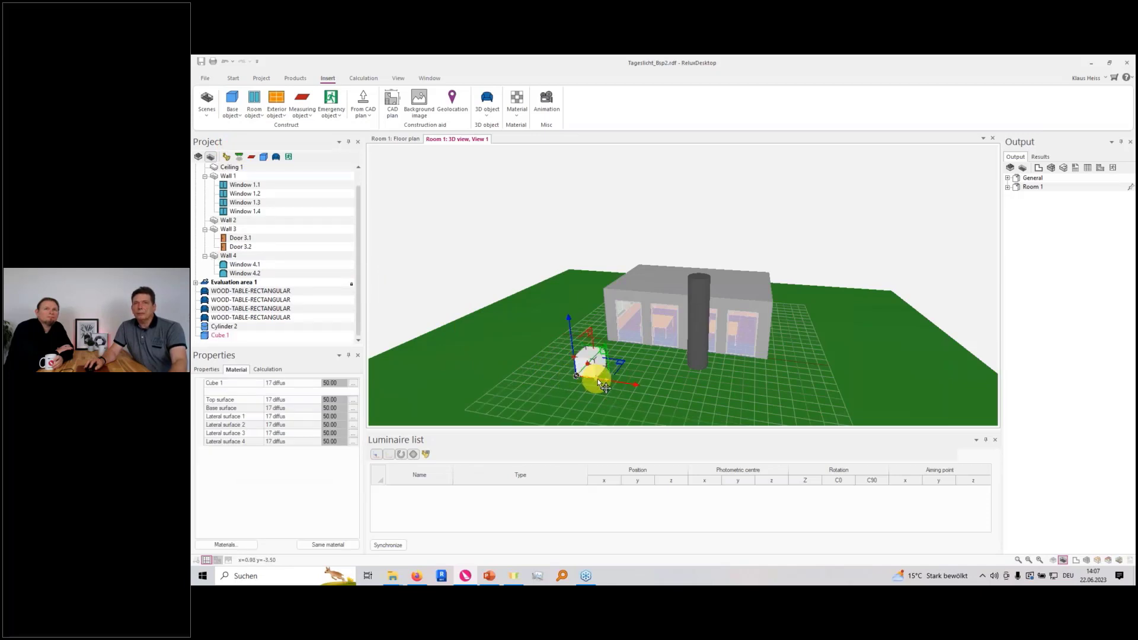
# Stretch the cuboid into a long, tall block parallel to the window facade and move it farther away from the building
pyautogui.moveTo(596, 379); pyautogui.dragTo(787, 411)
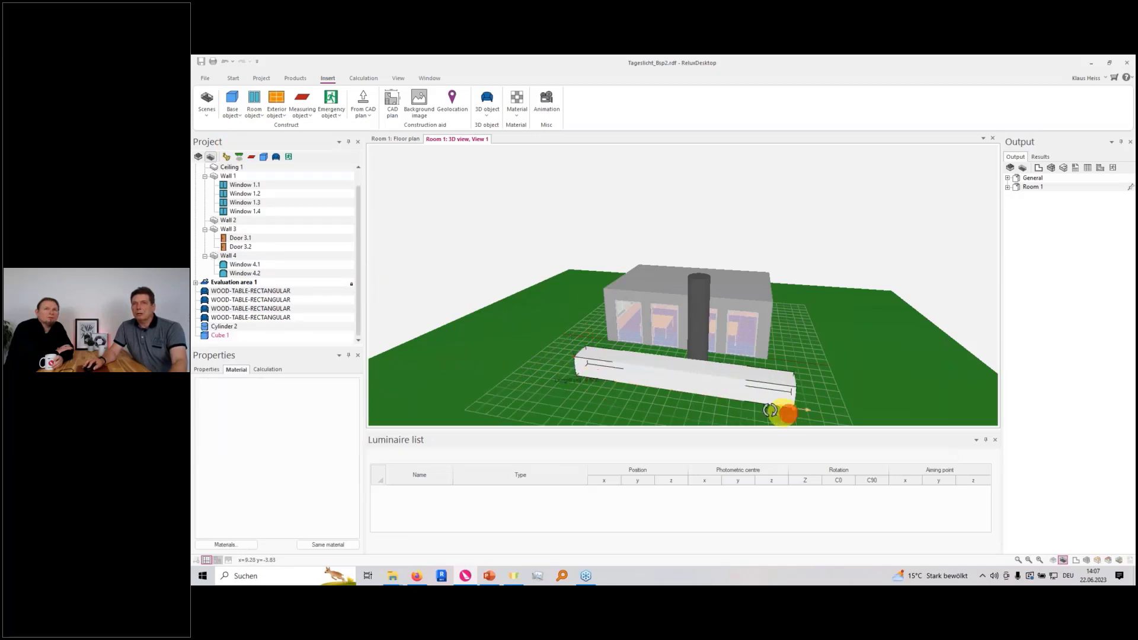
pyautogui.moveTo(579, 360); pyautogui.dragTo(569, 246)
pyautogui.moveTo(823, 359); pyautogui.dragTo(671, 415)
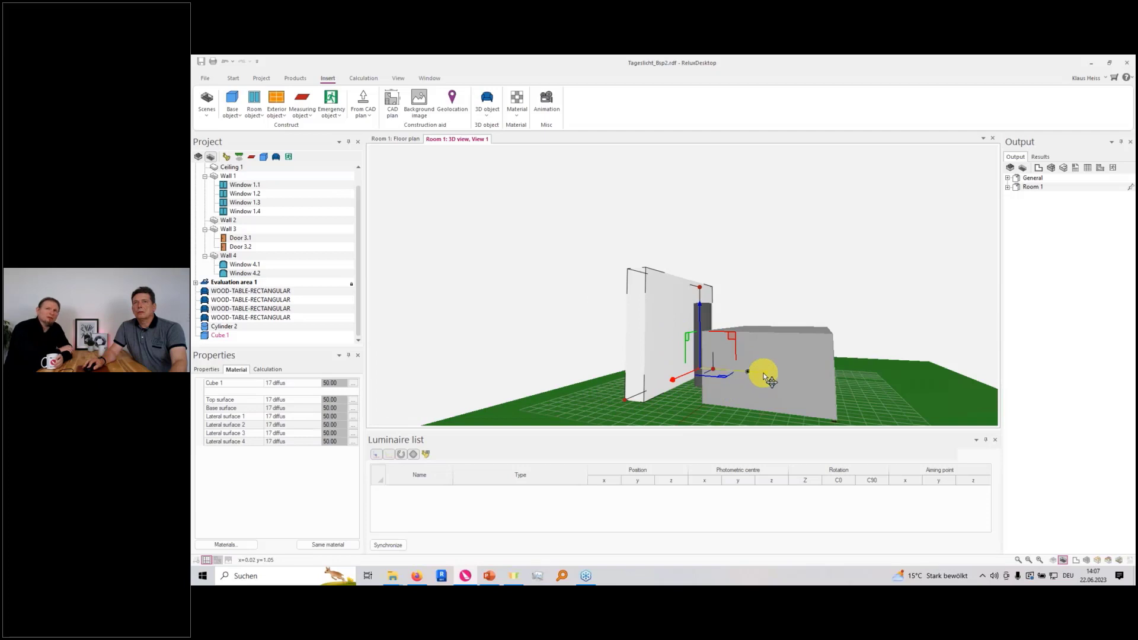
pyautogui.moveTo(763, 372); pyautogui.dragTo(724, 374)
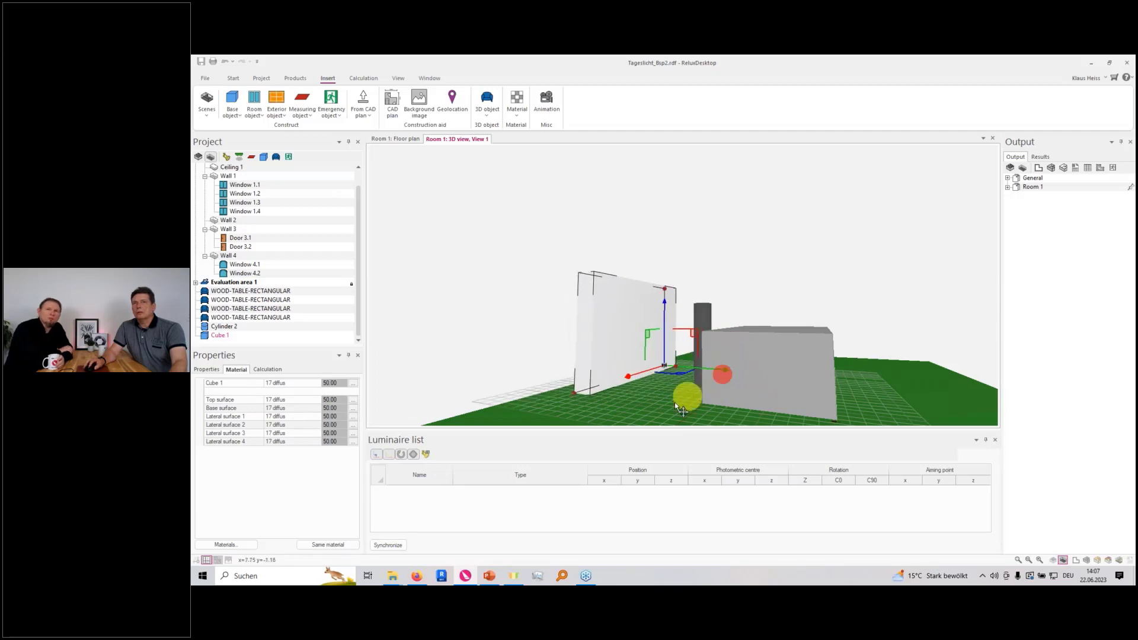
pyautogui.moveTo(664, 406); pyautogui.dragTo(713, 411)
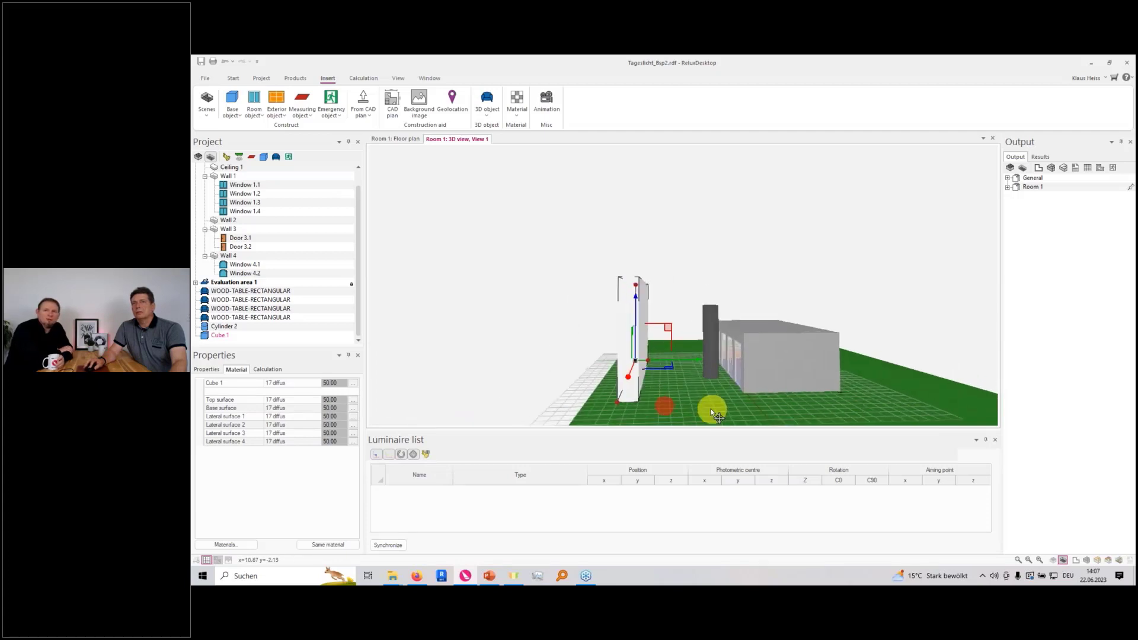
pyautogui.click(616, 402)
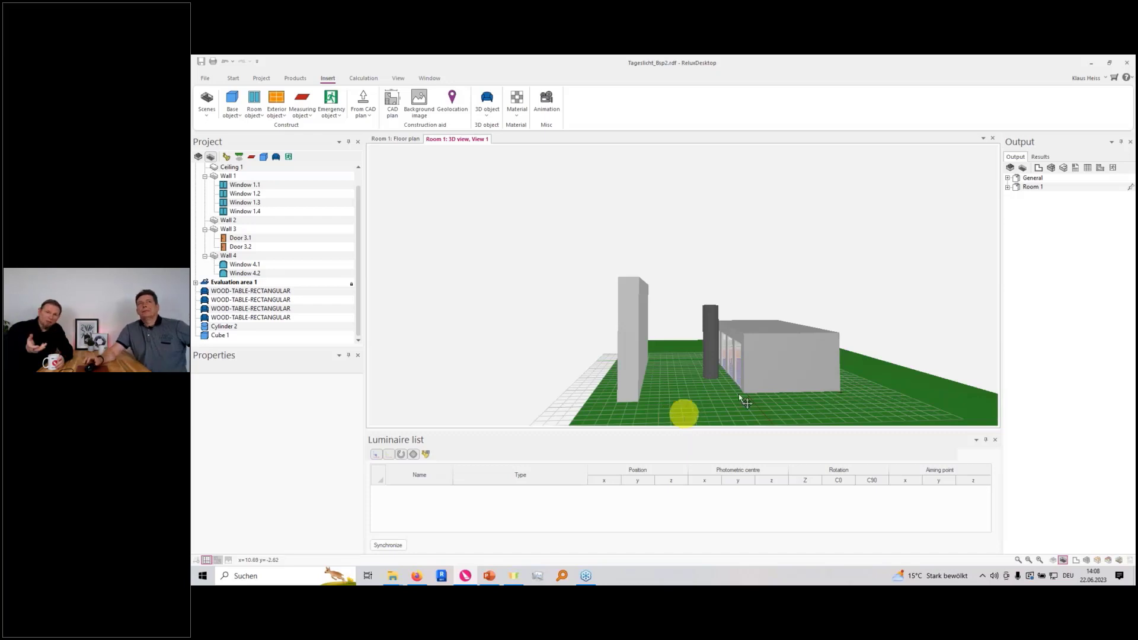
# Select the room's floor and show its interior and exterior face materials
pyautogui.moveTo(359, 265); pyautogui.dragTo(364, 241)
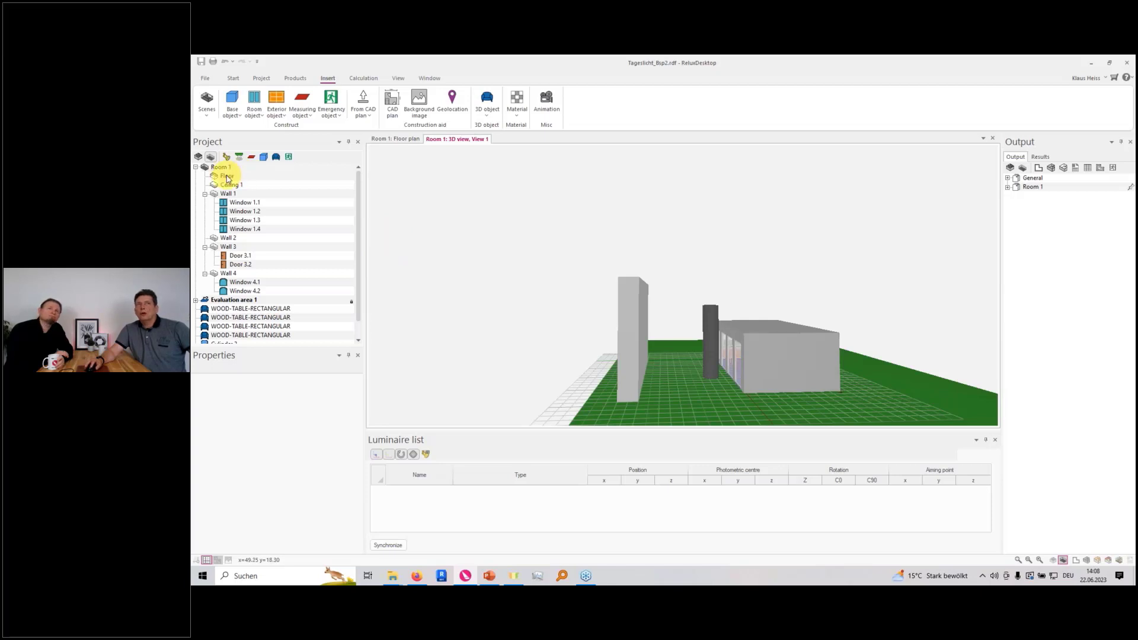
pyautogui.click(228, 177)
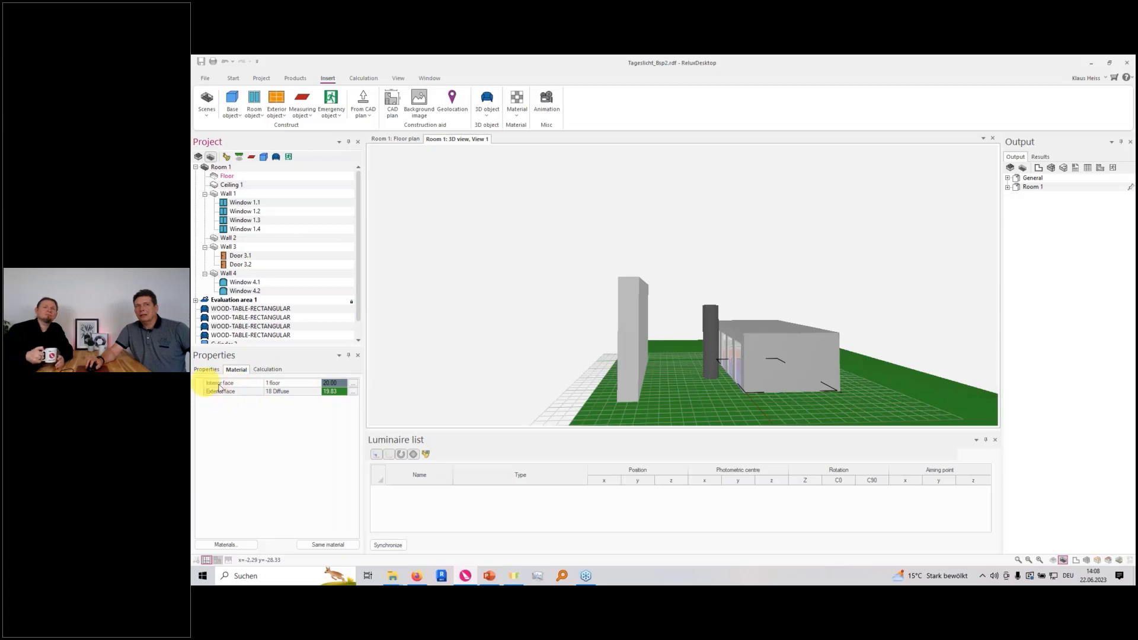
# Examine the floor's interior surface through the windows and the green exterior ground around the building
pyautogui.scroll(4, 770, 377)
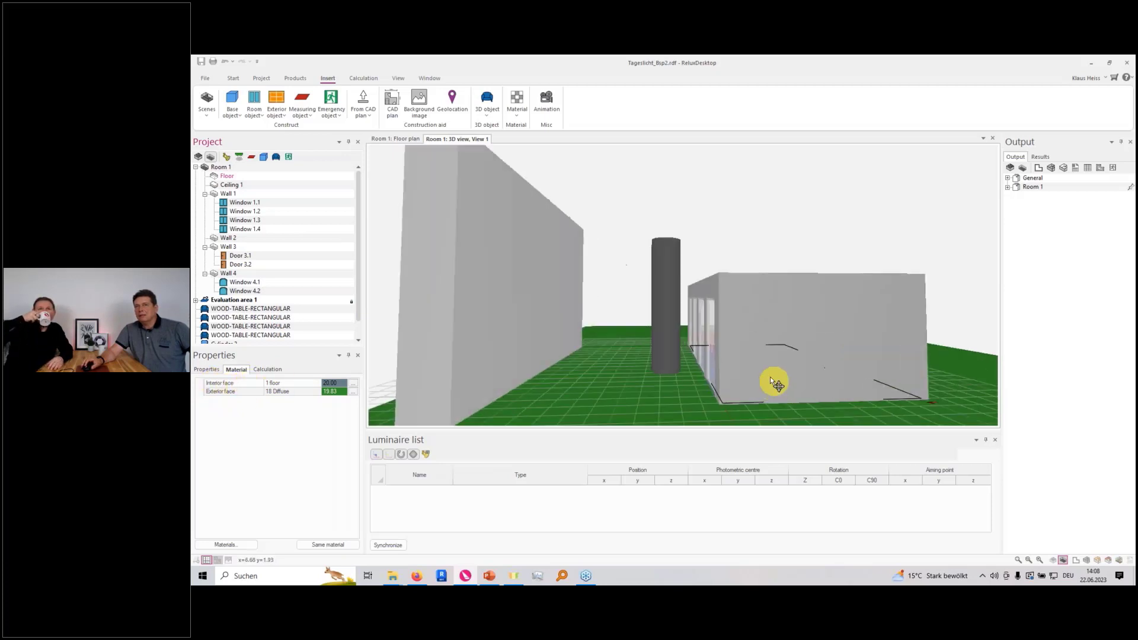
pyautogui.scroll(8, 770, 376)
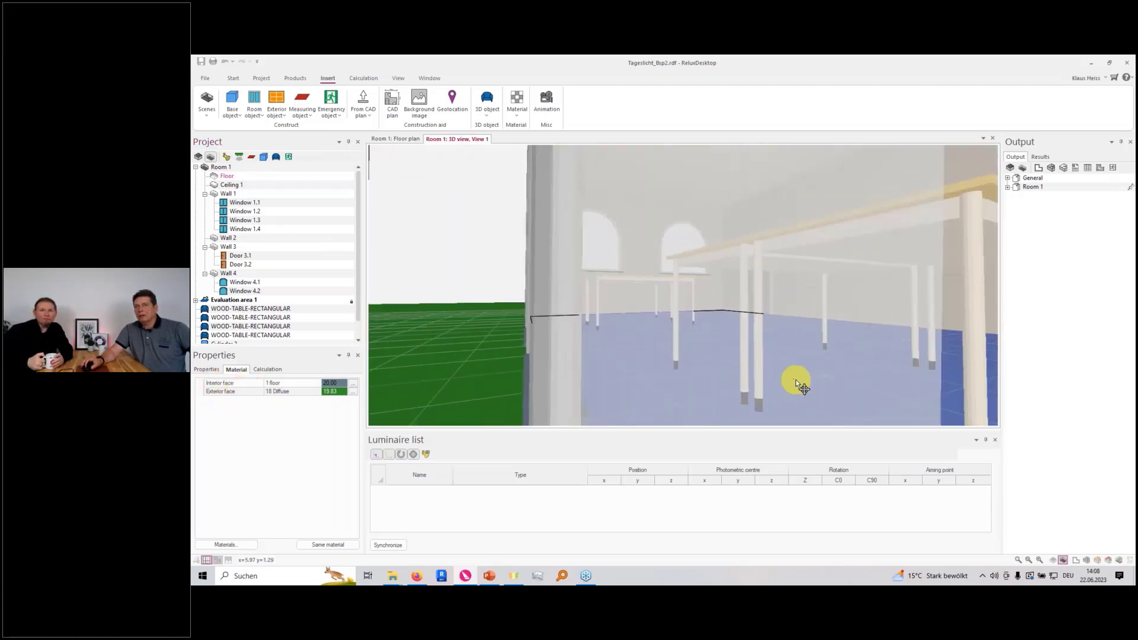
pyautogui.scroll(5, 796, 379)
pyautogui.scroll(-15, 791, 356)
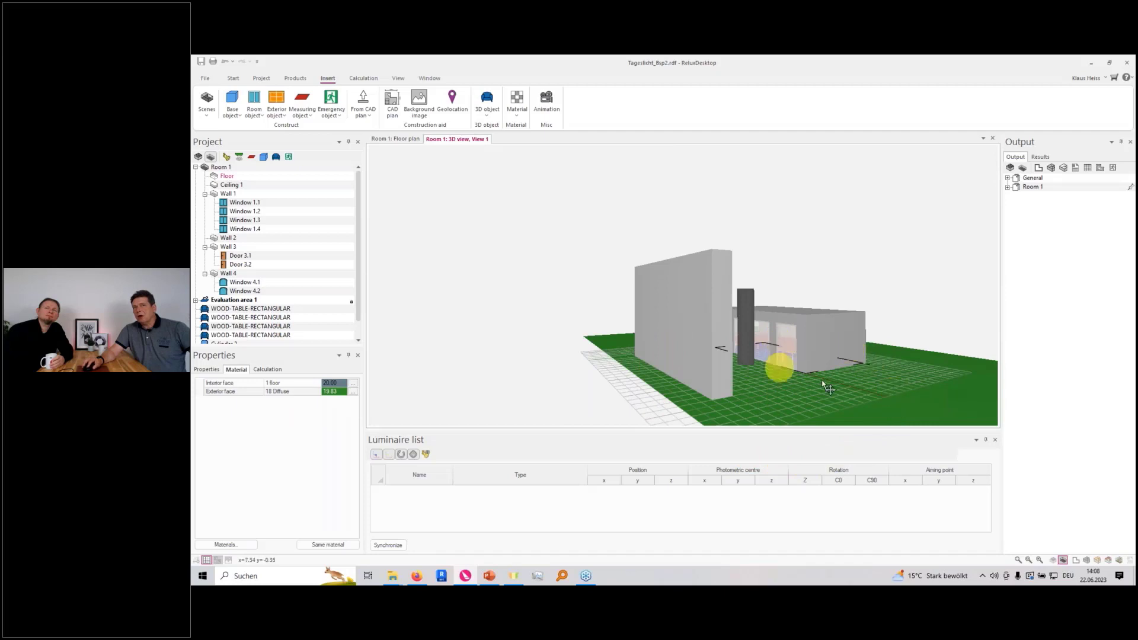
pyautogui.moveTo(871, 389); pyautogui.dragTo(744, 394)
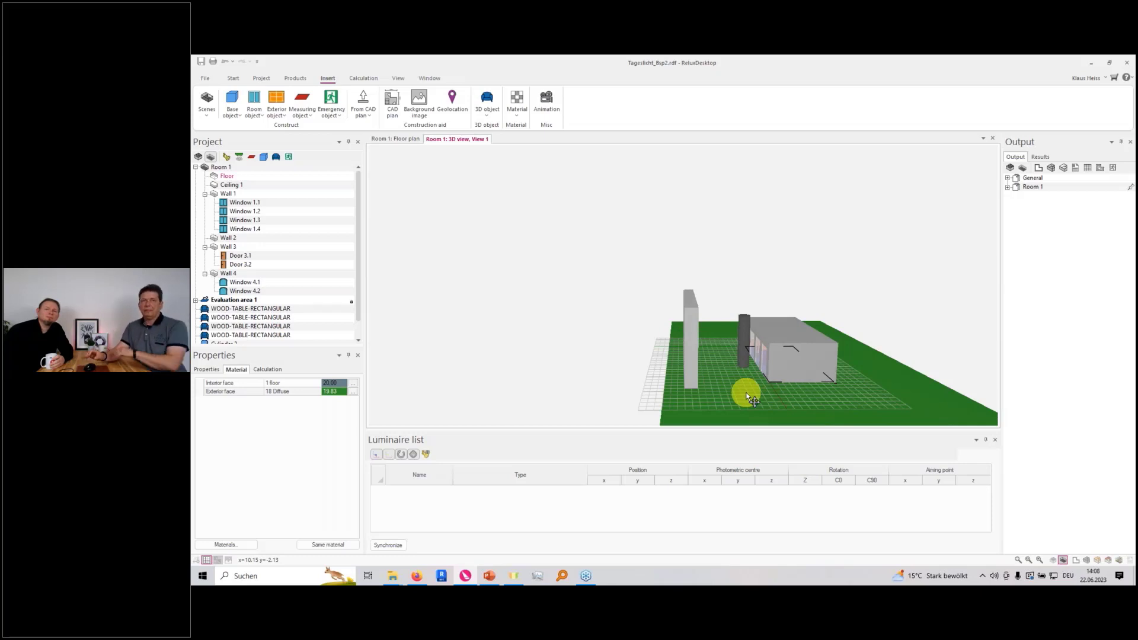
pyautogui.scroll(-2, 775, 351)
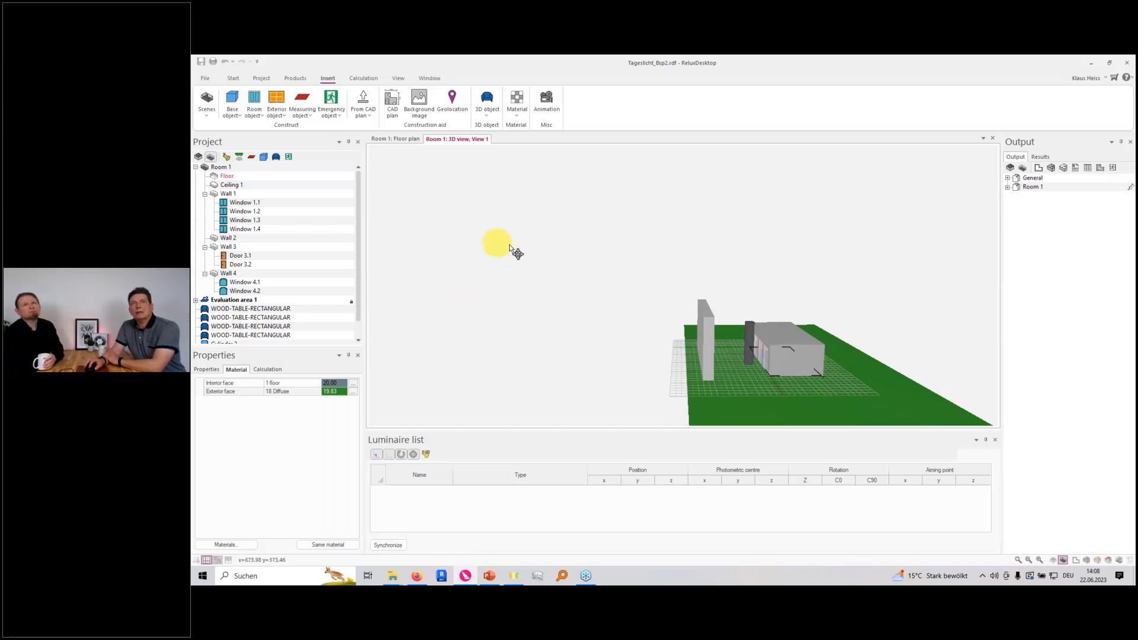
# Delete the tall block standing outside, parallel to the four-window facade
pyautogui.rightClick(563, 242)
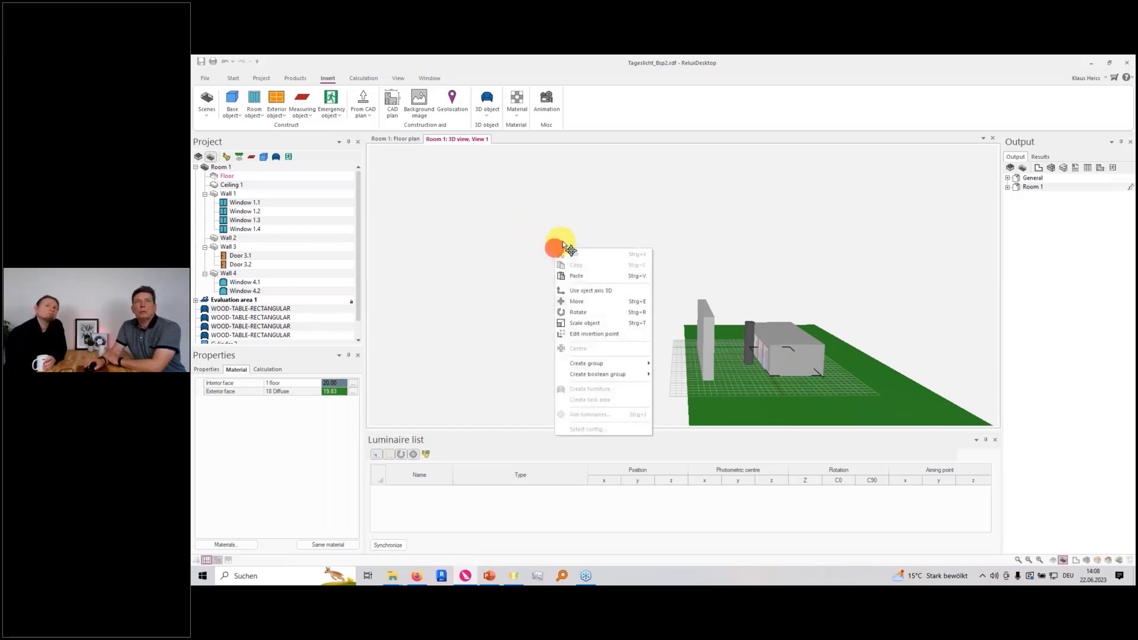
pyautogui.click(508, 259)
pyautogui.click(706, 345)
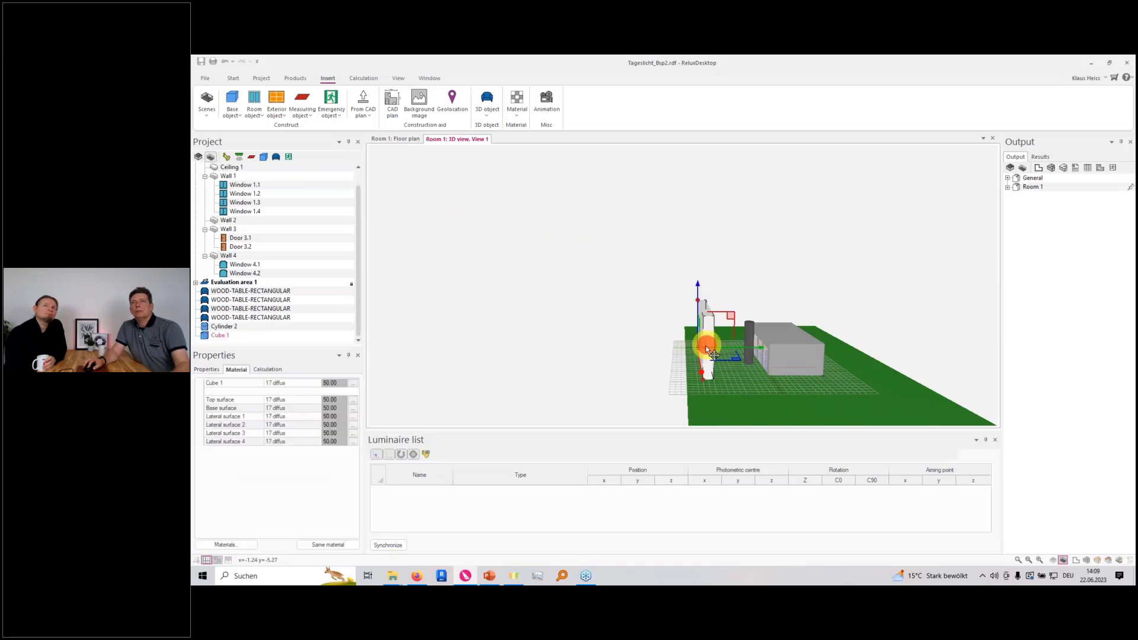
pyautogui.click(666, 345)
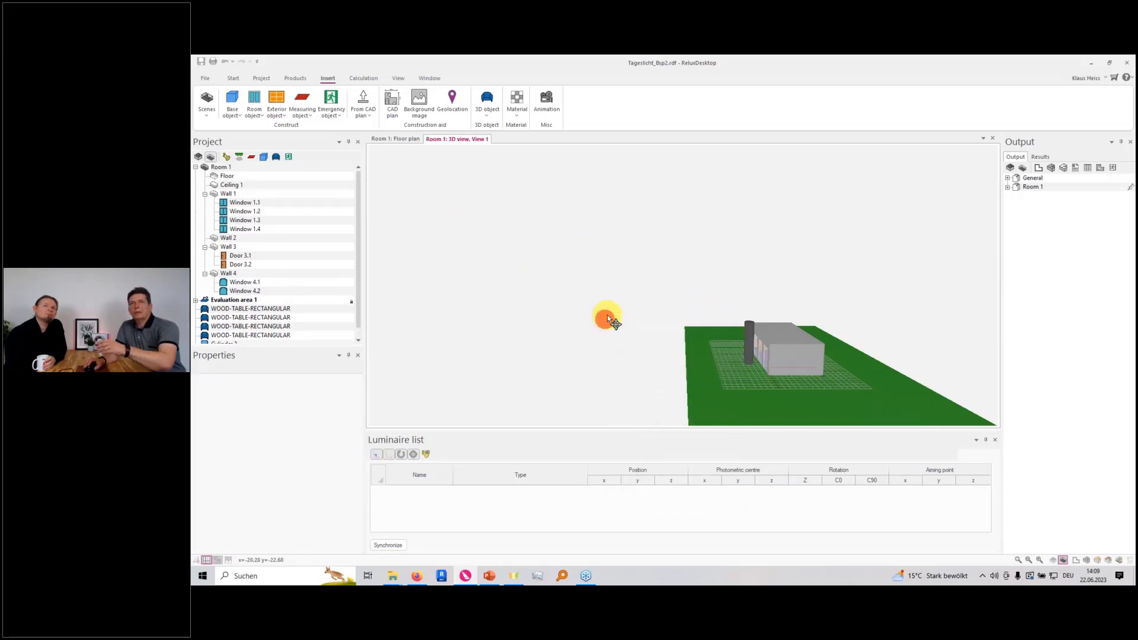
# Switch the room's 3D view from exterior back to interior and show the available calculation modes
pyautogui.rightClick(604, 303)
pyautogui.click(646, 386)
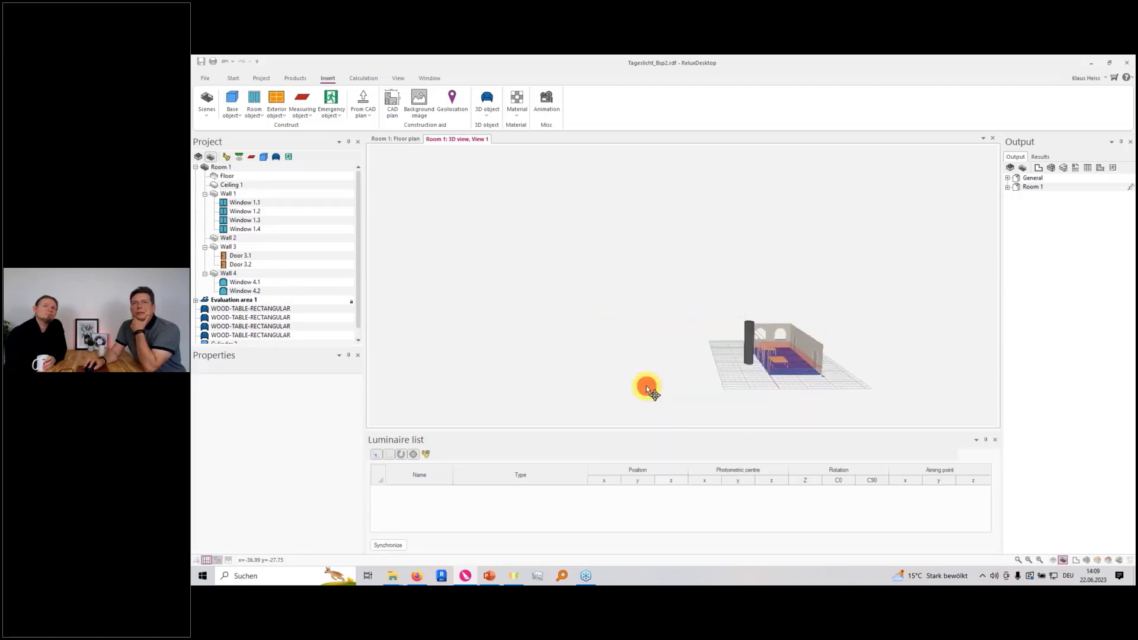
pyautogui.moveTo(706, 360); pyautogui.dragTo(672, 341)
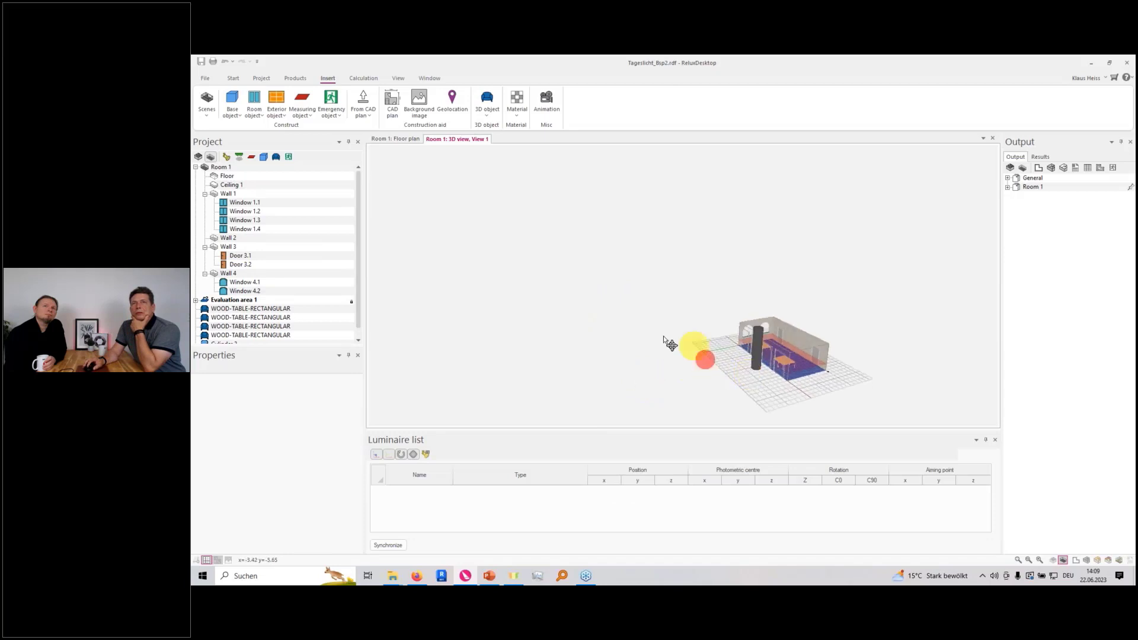
pyautogui.click(363, 78)
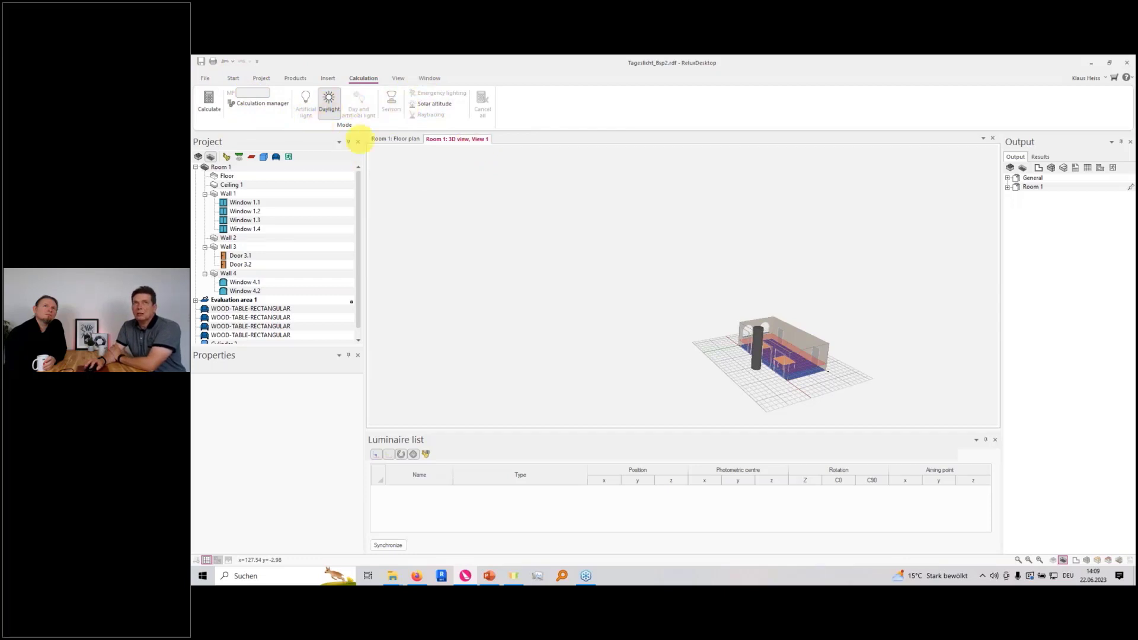
pyautogui.scroll(5, 787, 356)
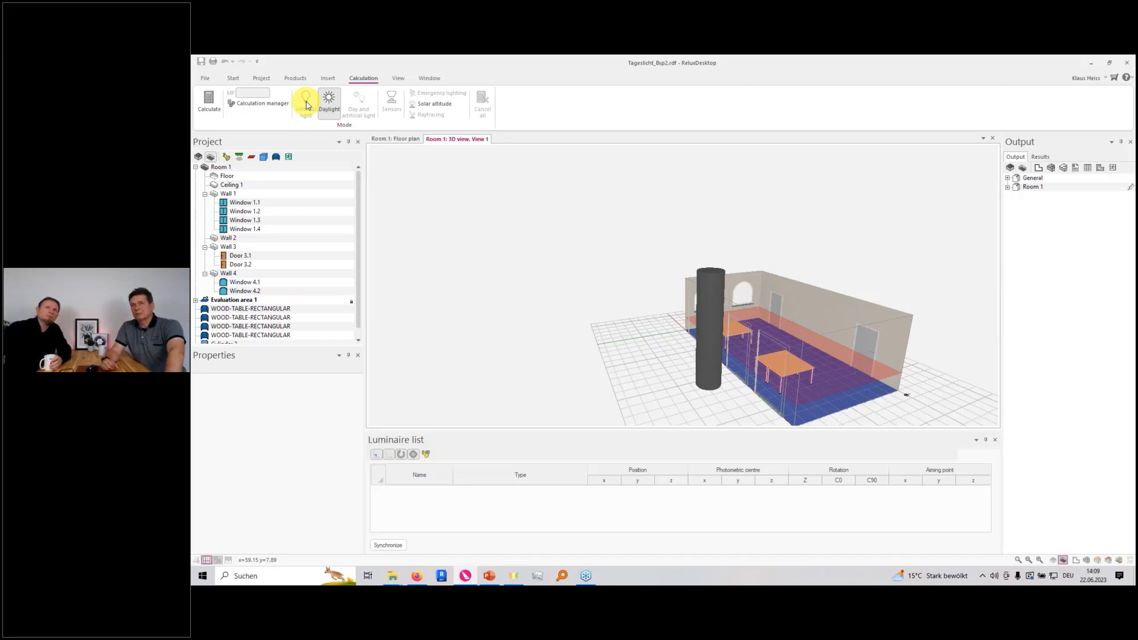
# Open the room's floor plan and locate the north arrow beside the corner of walls 2 and 3
pyautogui.hotkey('ctrl', 'Tab')
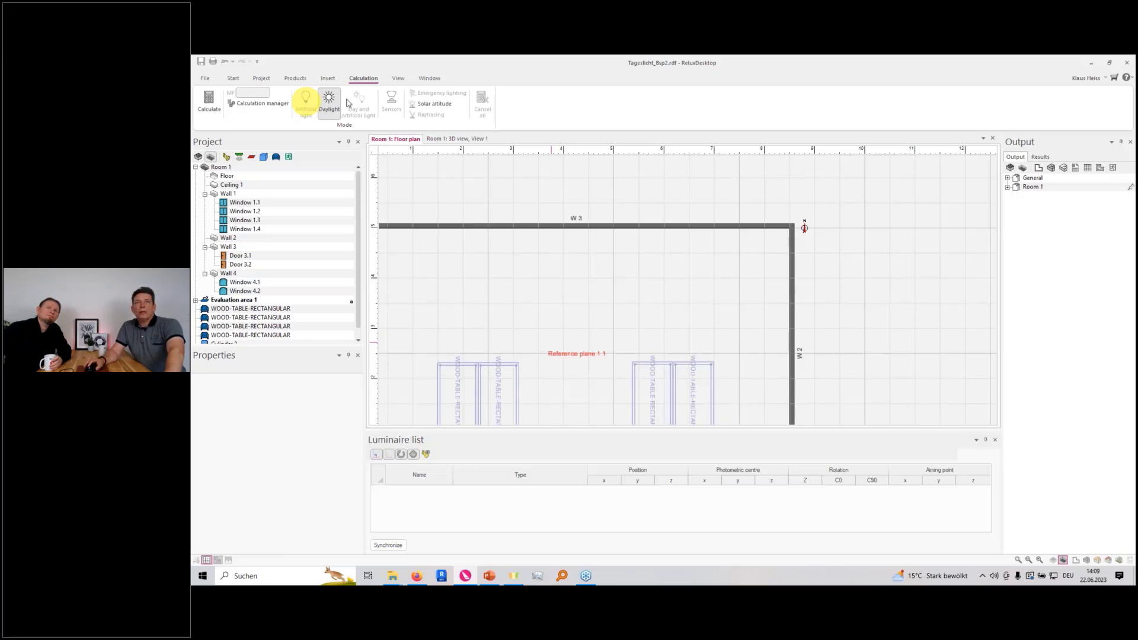
pyautogui.scroll(-3, 736, 264)
pyautogui.moveTo(739, 264); pyautogui.dragTo(531, 297, button='middle')
pyautogui.scroll(2, 609, 297)
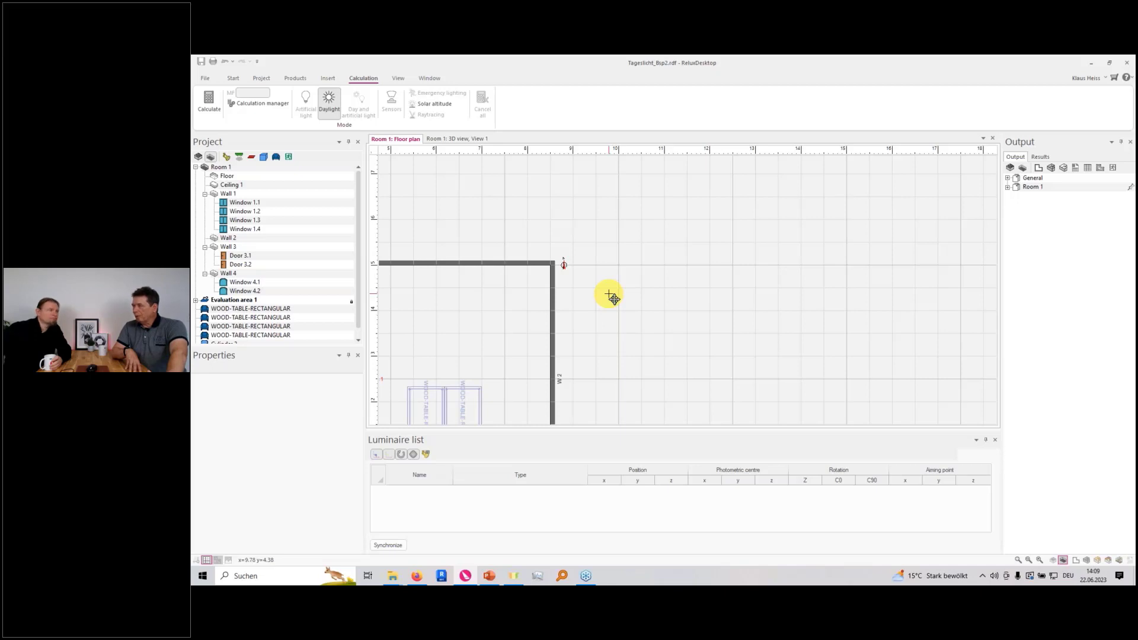
# Open the project location settings, select Rom from the list of cities, and cancel the change
pyautogui.click(260, 78)
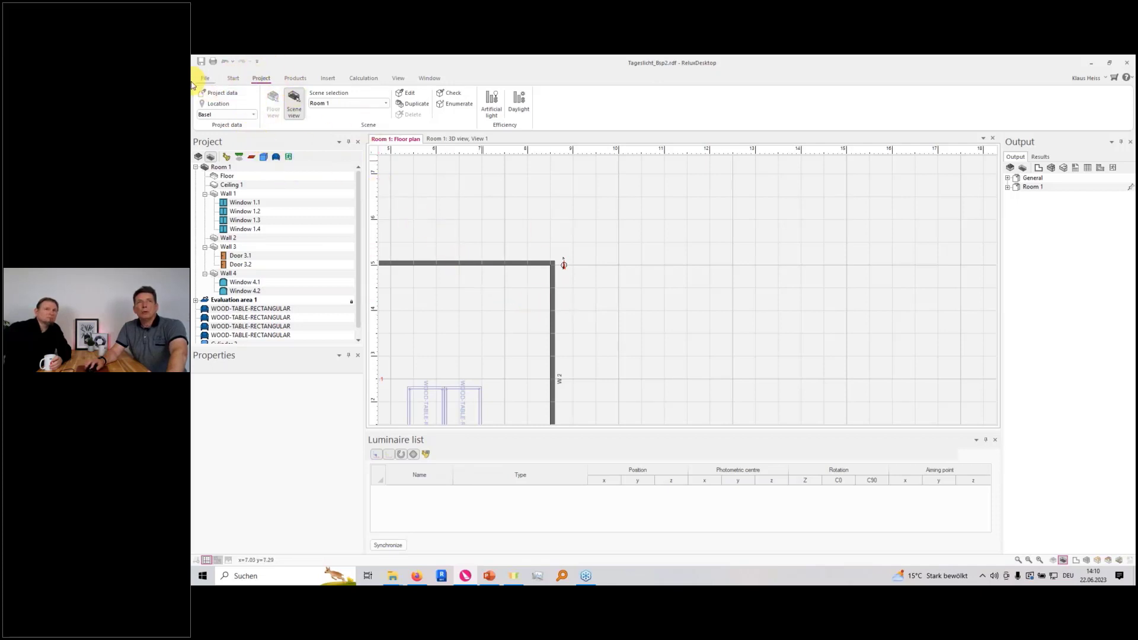
pyautogui.click(223, 106)
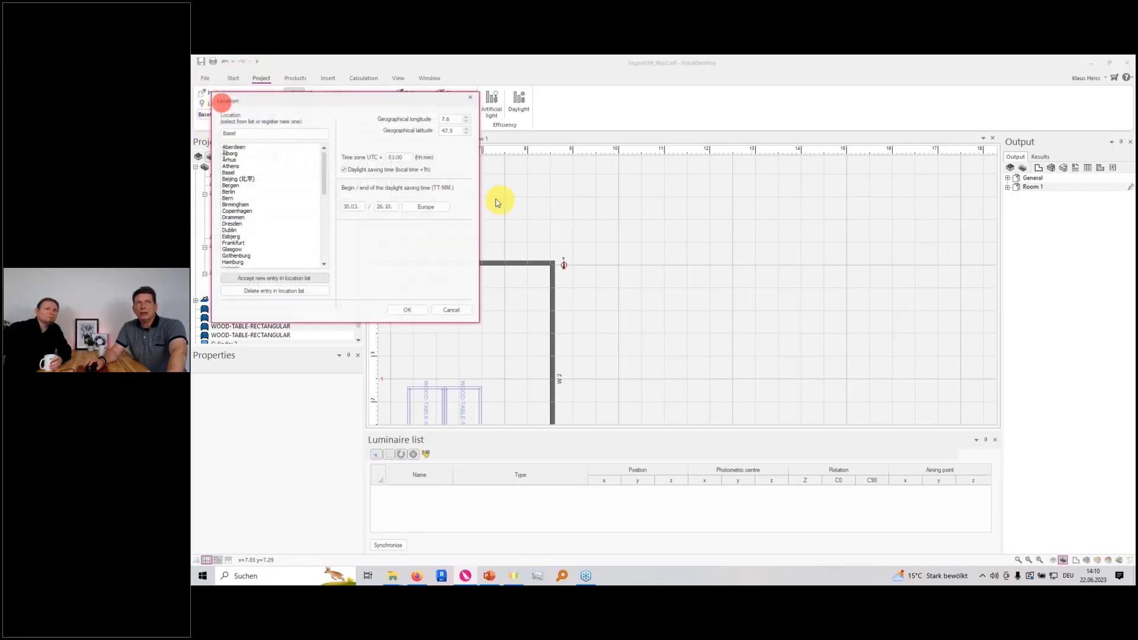
pyautogui.moveTo(401, 105); pyautogui.dragTo(552, 153)
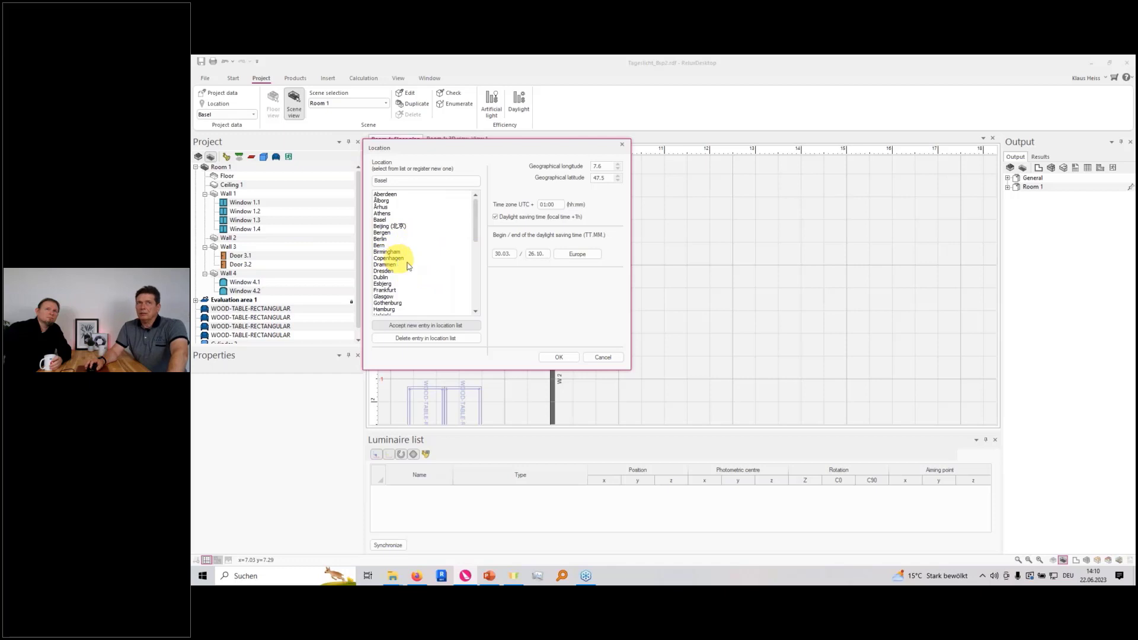
pyautogui.scroll(-10, 409, 268)
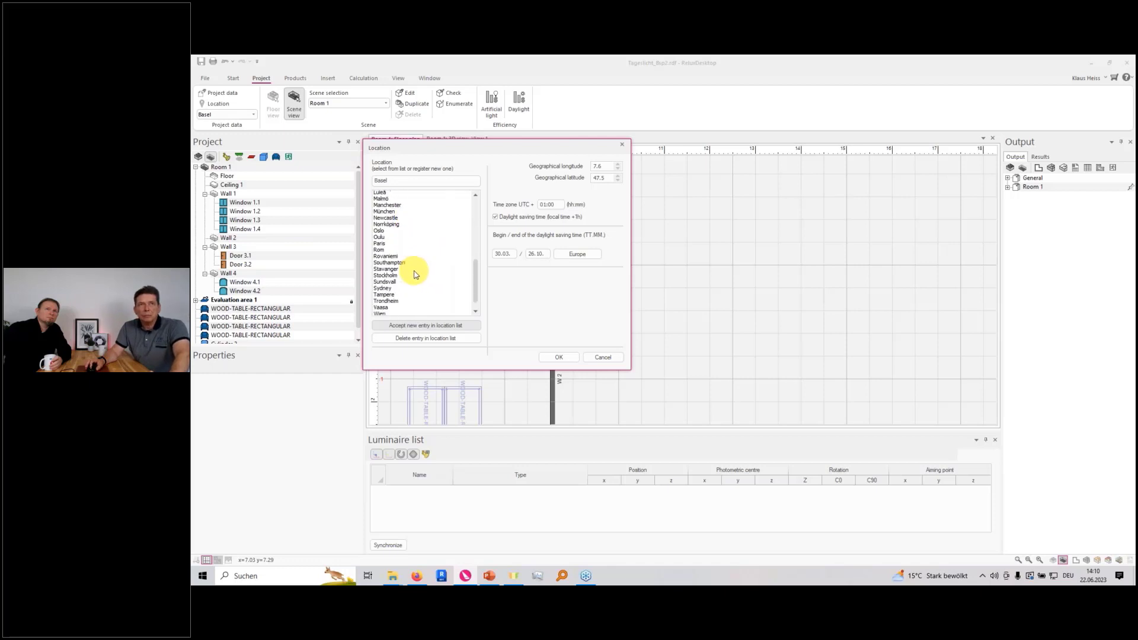
pyautogui.scroll(-1, 415, 273)
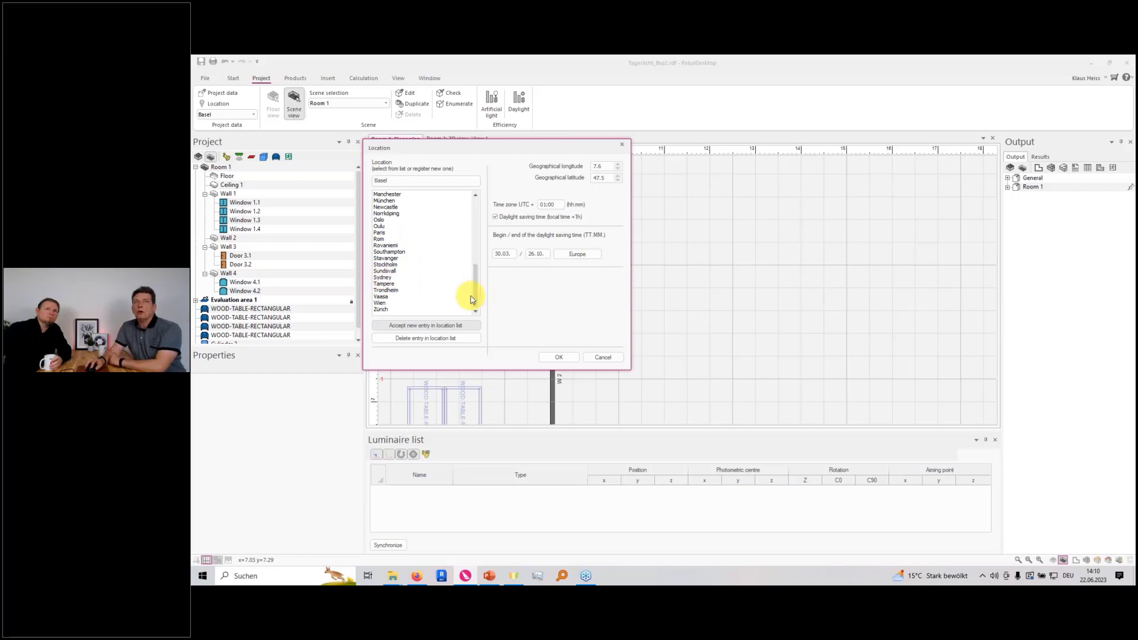
pyautogui.moveTo(471, 295); pyautogui.dragTo(468, 205)
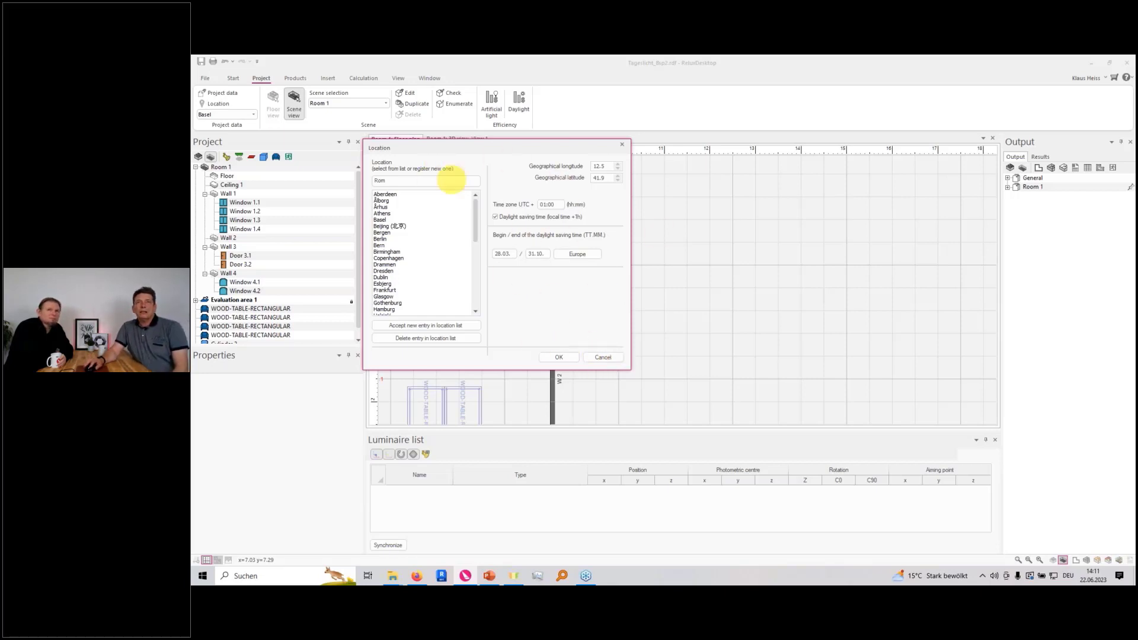
pyautogui.click(563, 359)
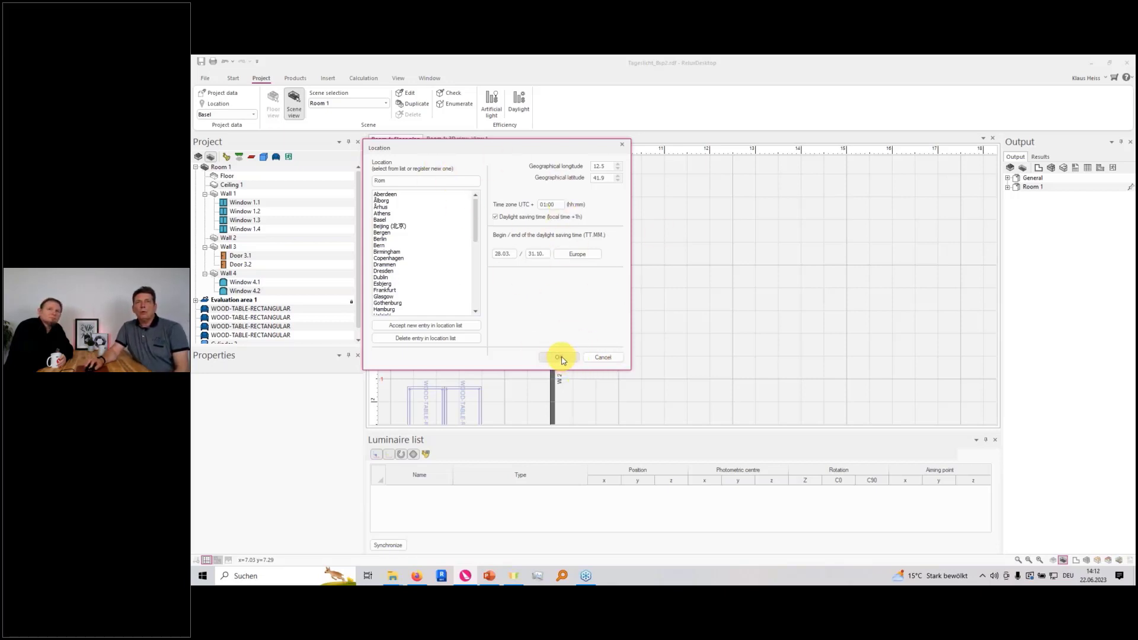
pyautogui.click(601, 357)
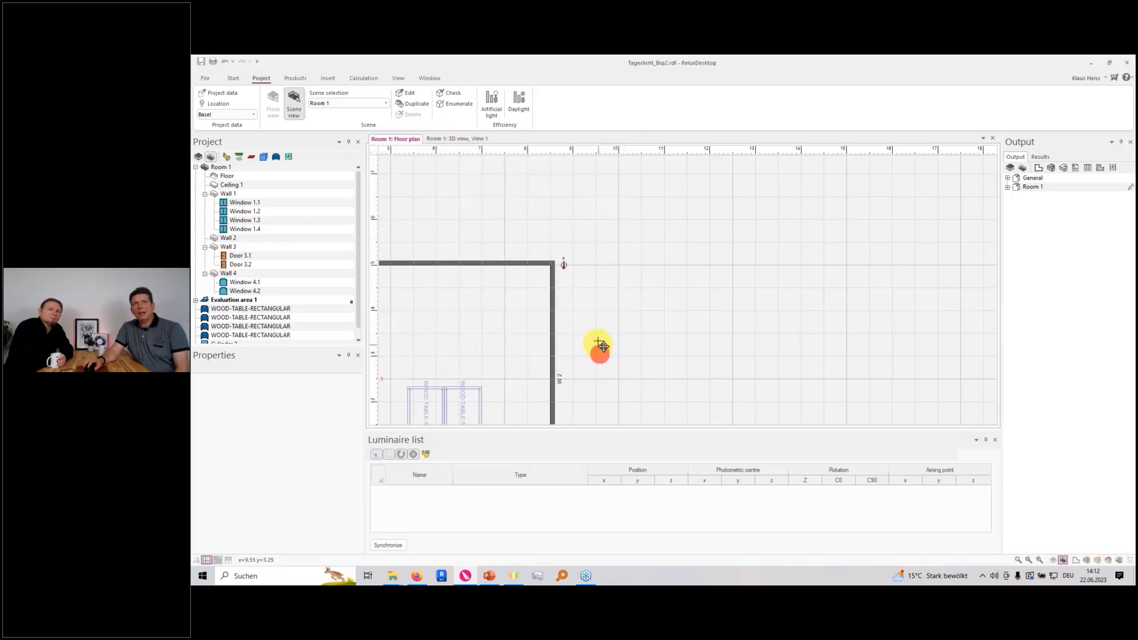
# Examine the north arrow beside the room's corner and its orientation relative to the whole floor plan
pyautogui.scroll(5, 587, 274)
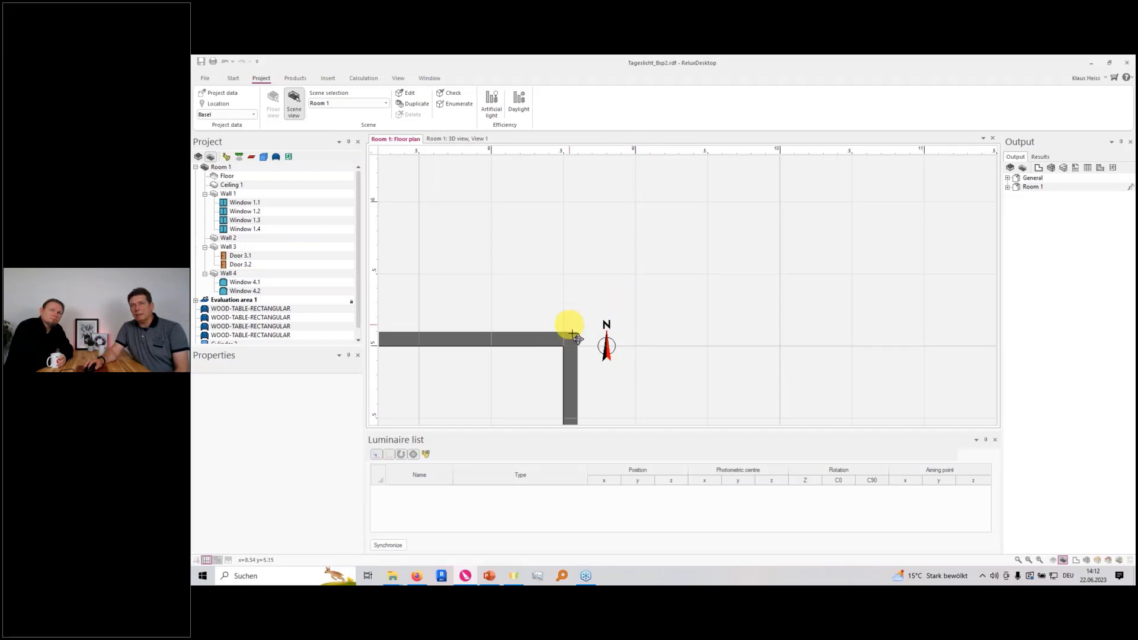
pyautogui.scroll(-2, 588, 348)
pyautogui.scroll(-4, 588, 349)
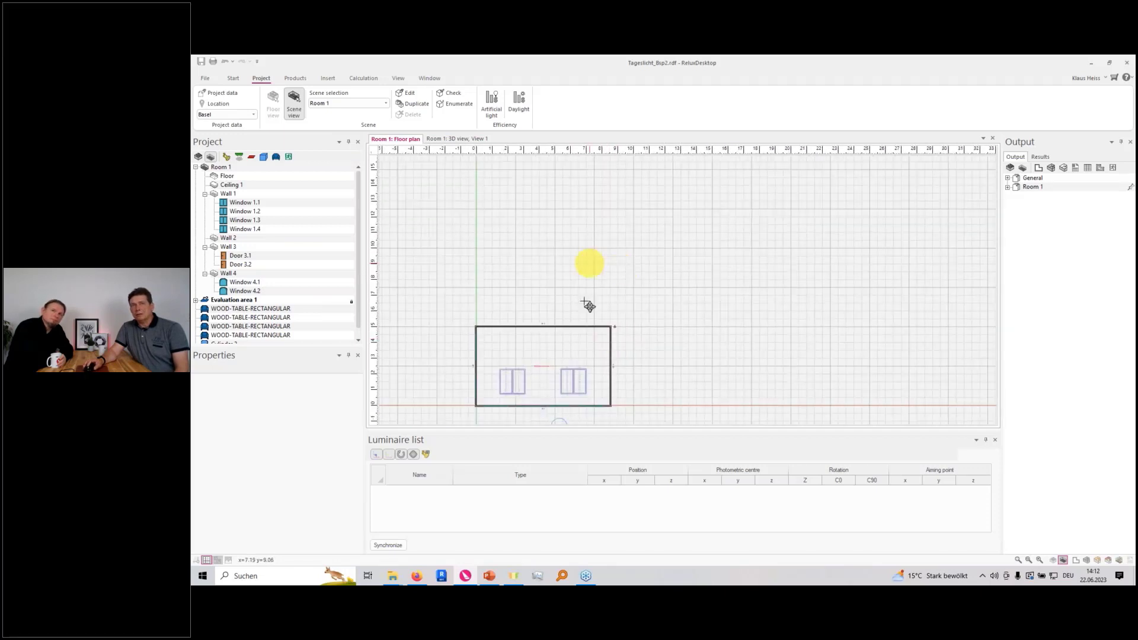
pyautogui.scroll(2, 589, 302)
pyautogui.scroll(3, 610, 330)
pyautogui.scroll(4, 604, 337)
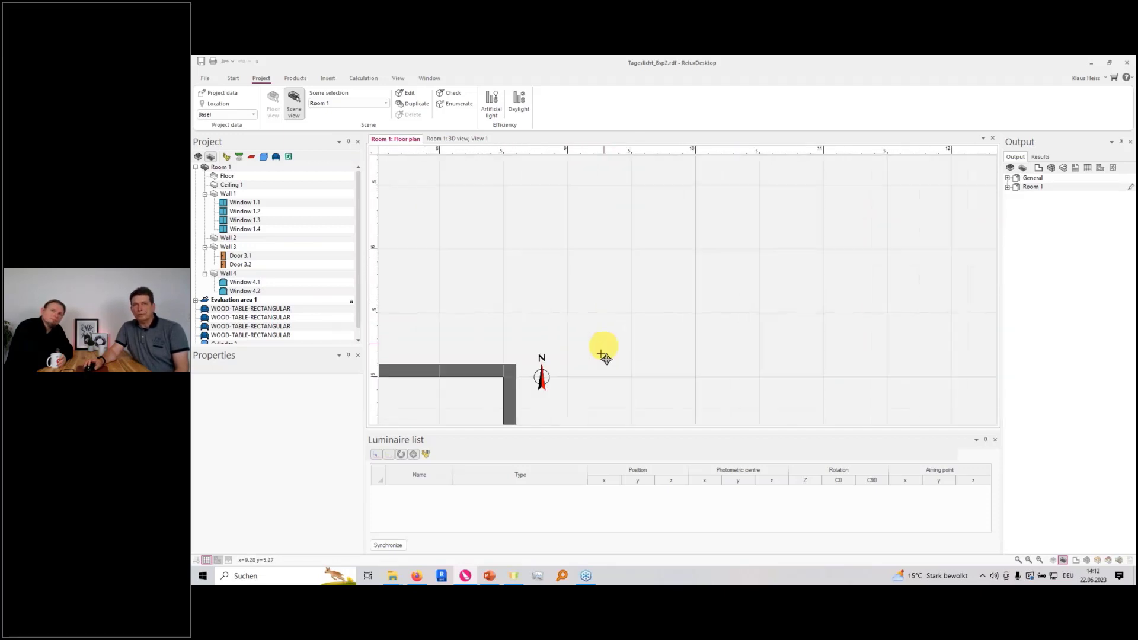
pyautogui.moveTo(594, 345); pyautogui.dragTo(632, 309, button='middle')
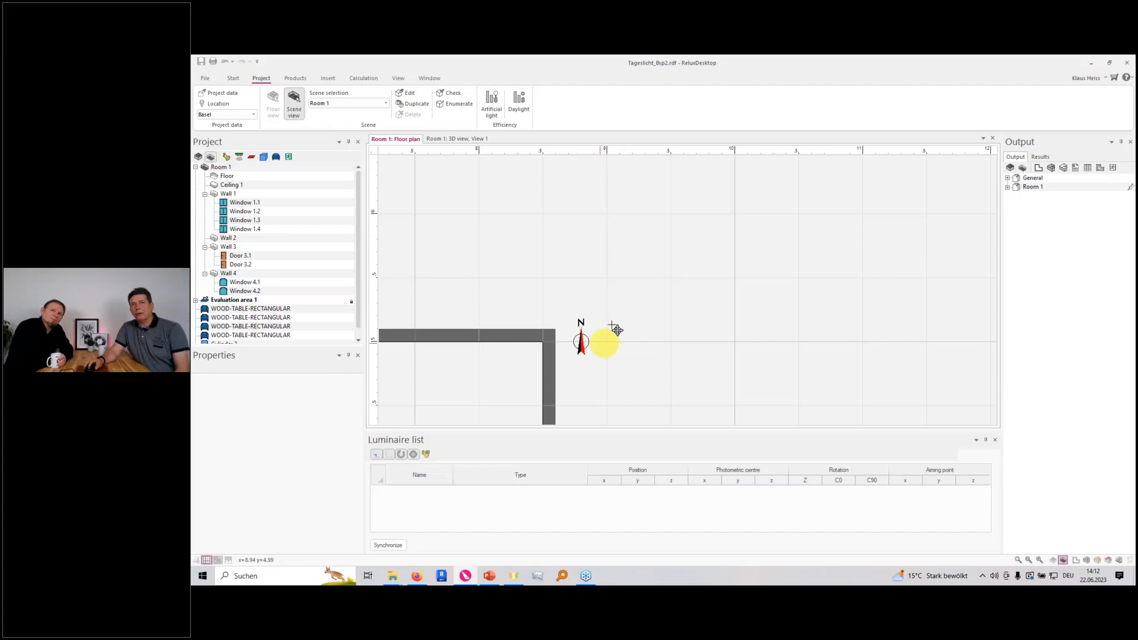
# Set the north angle of Room 1 to 45° and check the north arrow in the floor plan
pyautogui.click(226, 177)
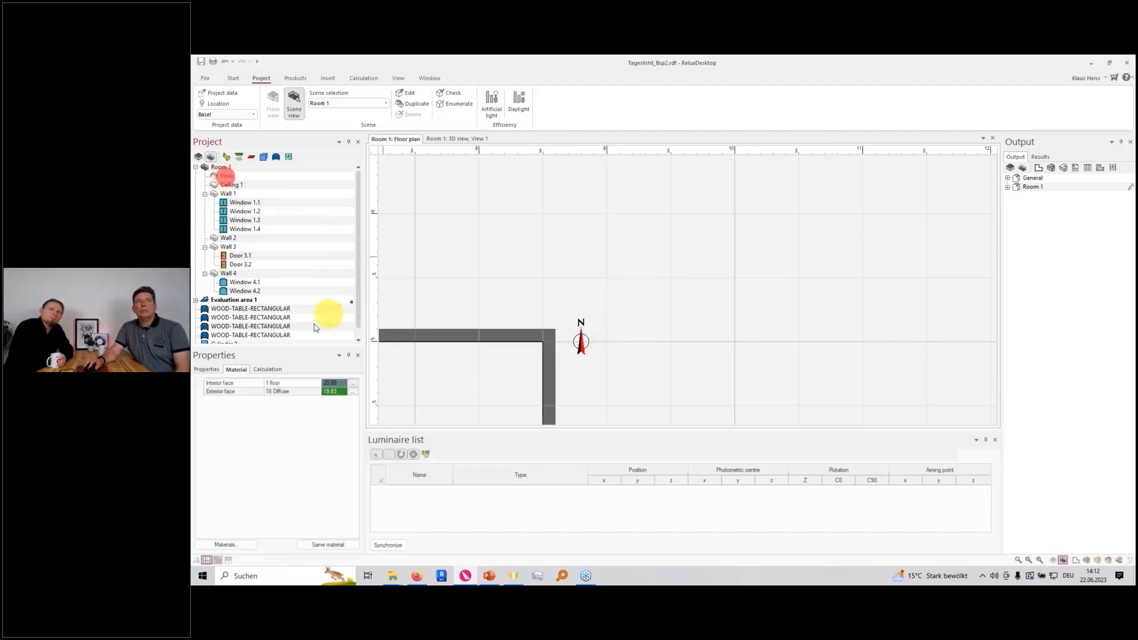
pyautogui.click(209, 369)
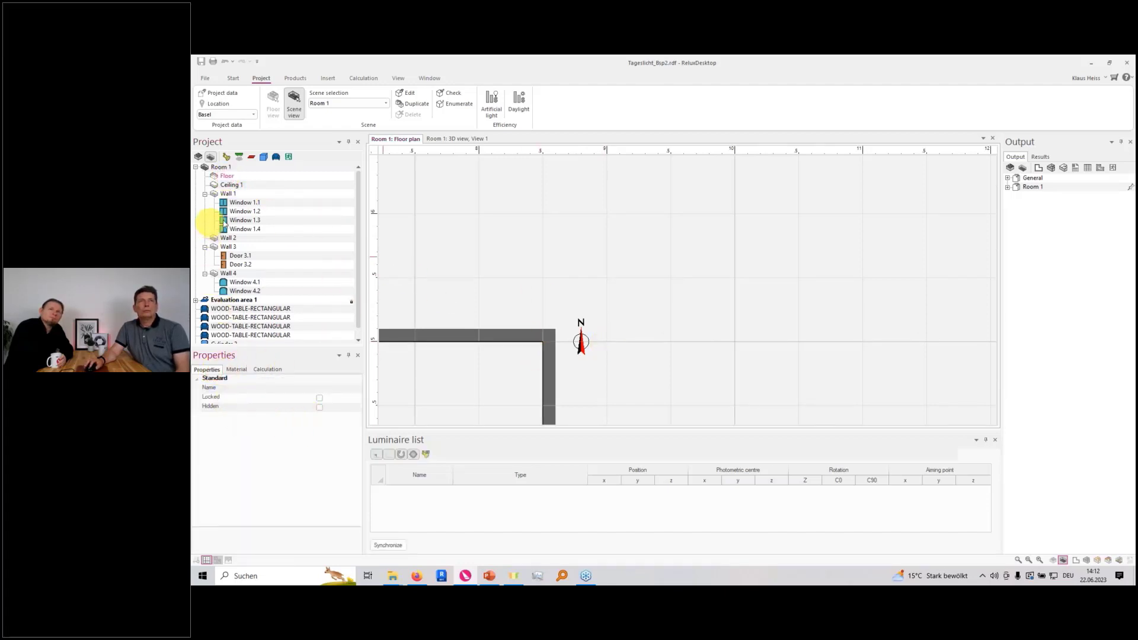
pyautogui.click(224, 167)
pyautogui.scroll(-2, 291, 420)
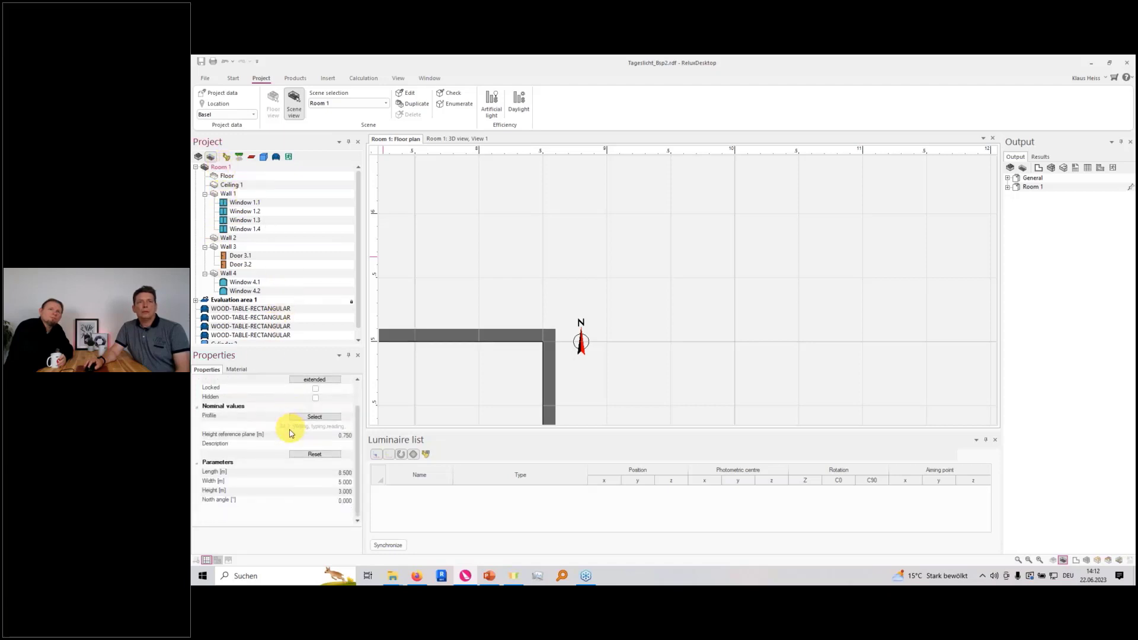
pyautogui.click(255, 501)
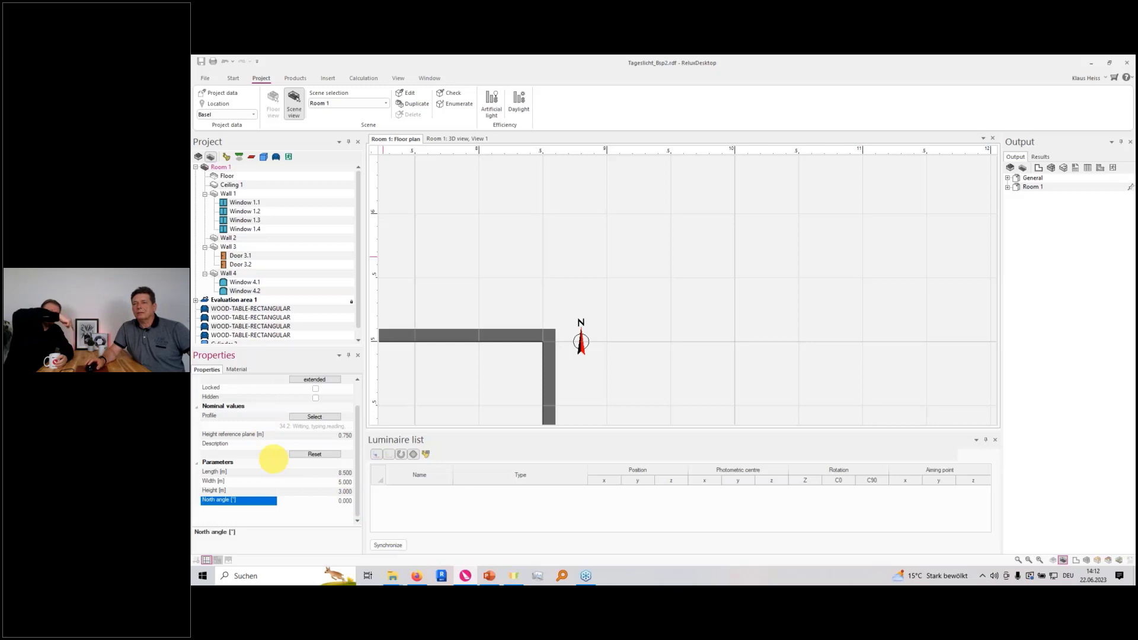
pyautogui.click(303, 500)
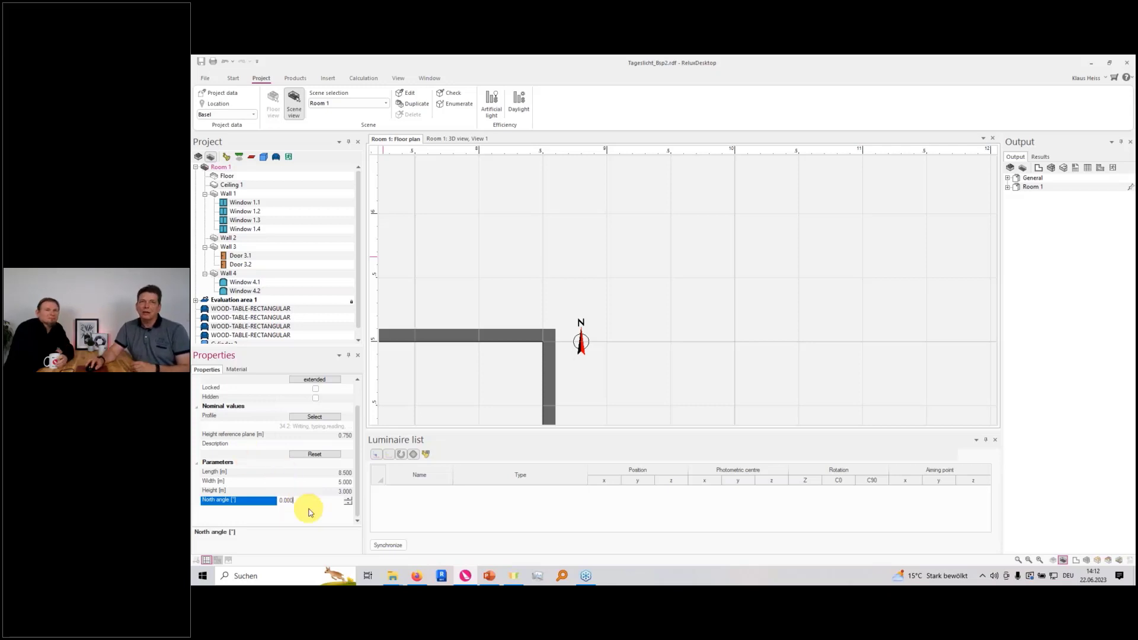
pyautogui.doubleClick(306, 500)
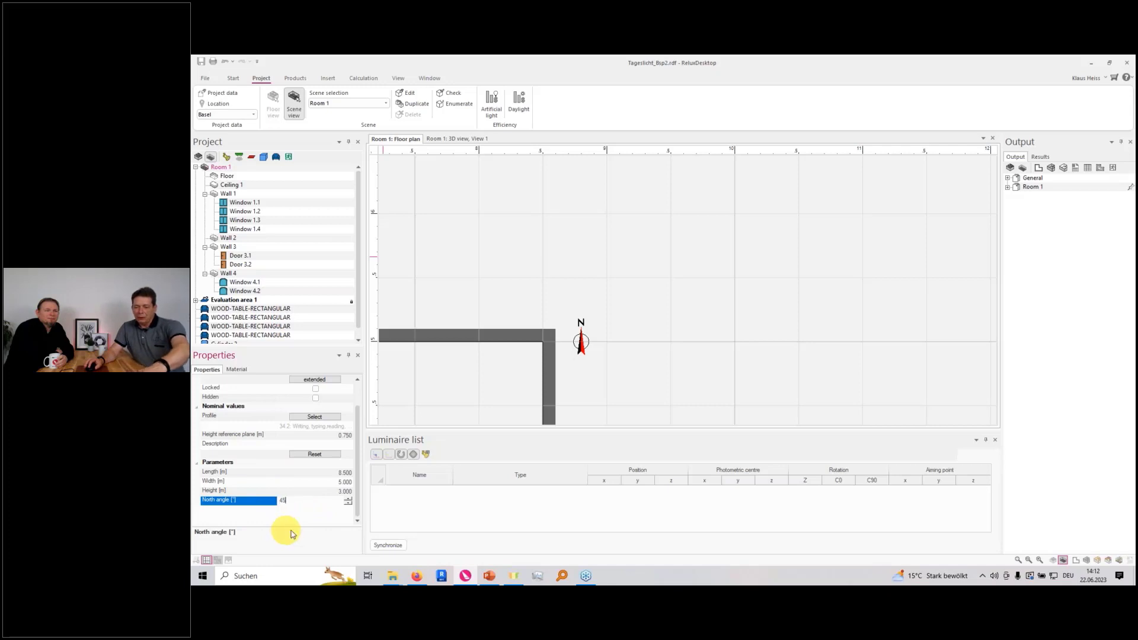
pyautogui.click(318, 491)
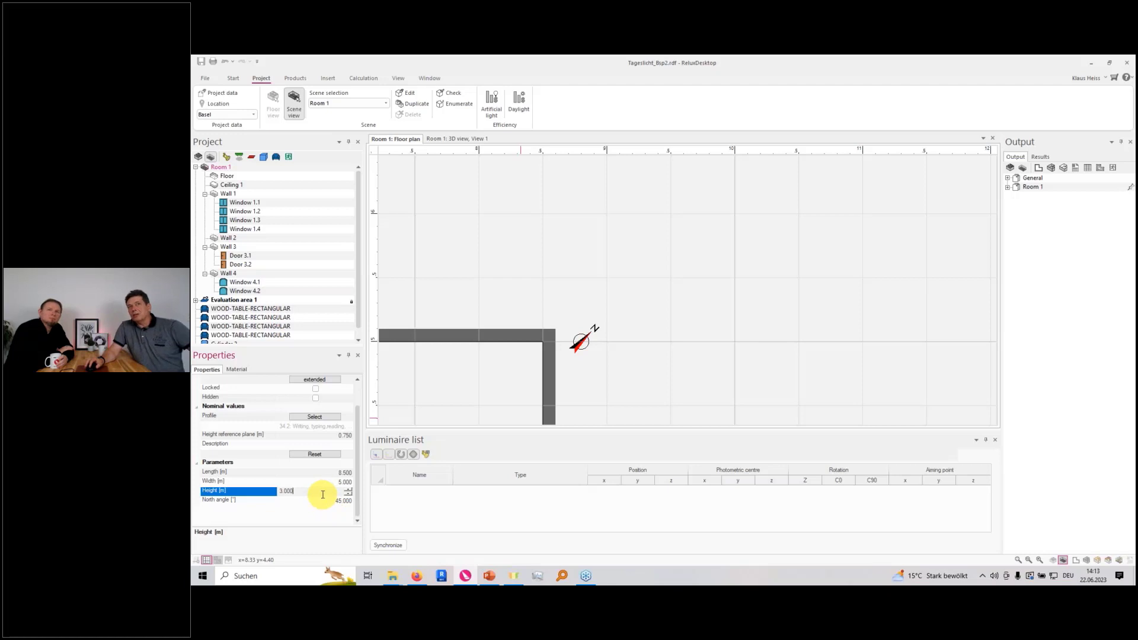
pyautogui.scroll(-2, 483, 374)
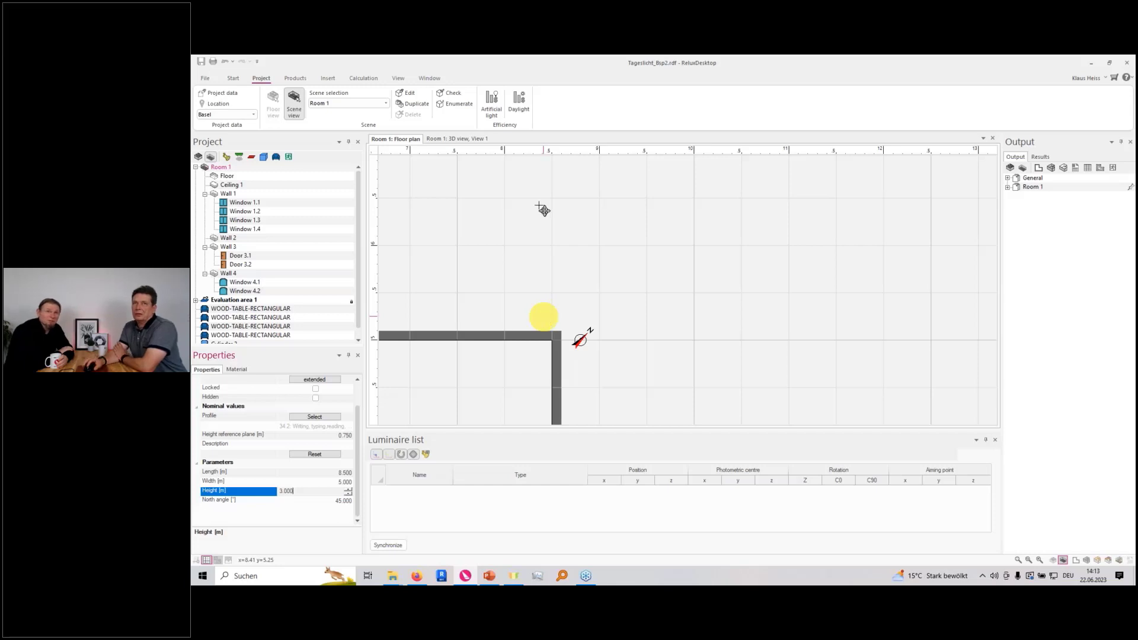
pyautogui.scroll(1, 588, 320)
pyautogui.scroll(2, 589, 320)
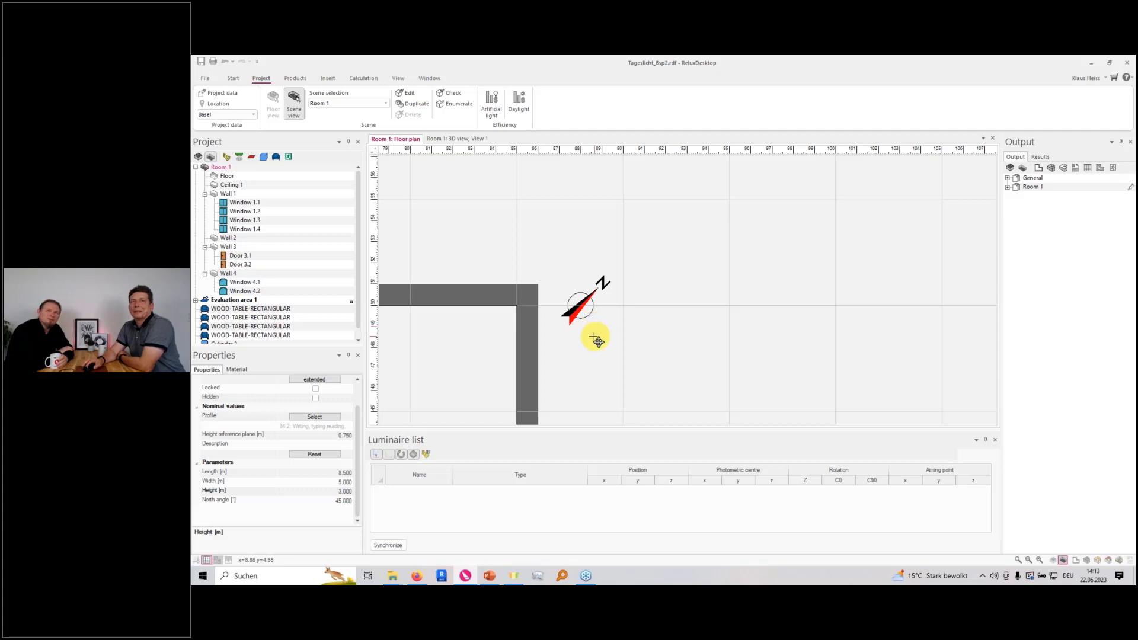
pyautogui.scroll(-5, 596, 340)
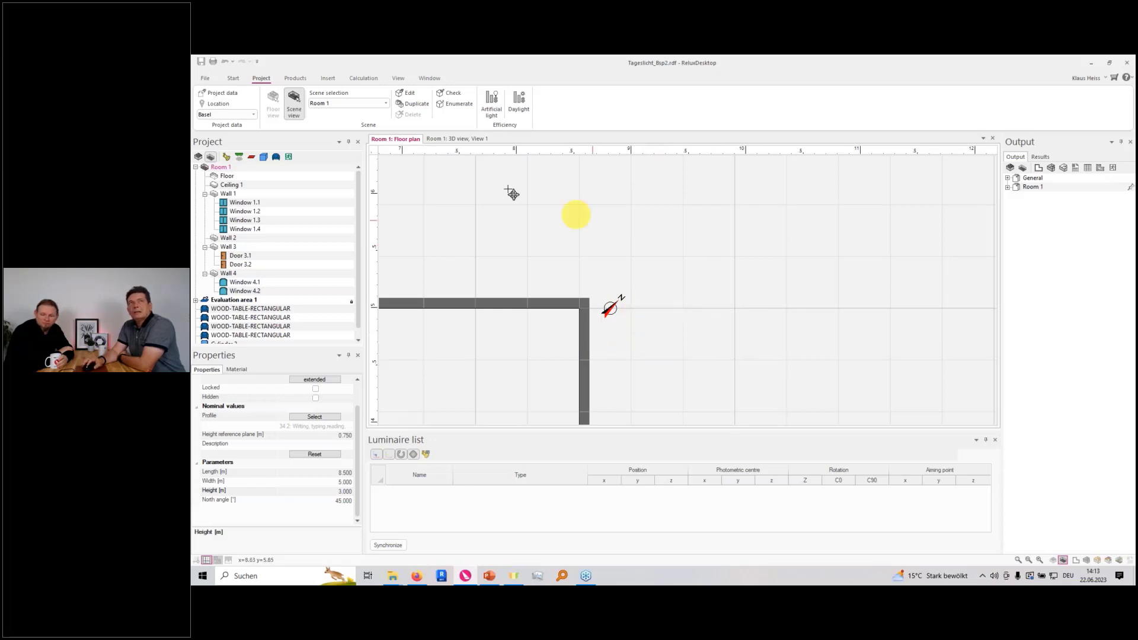
# Open the calculation manager for Room 1's daylight calculation and choose CIE overcast sky as the sky model
pyautogui.click(358, 78)
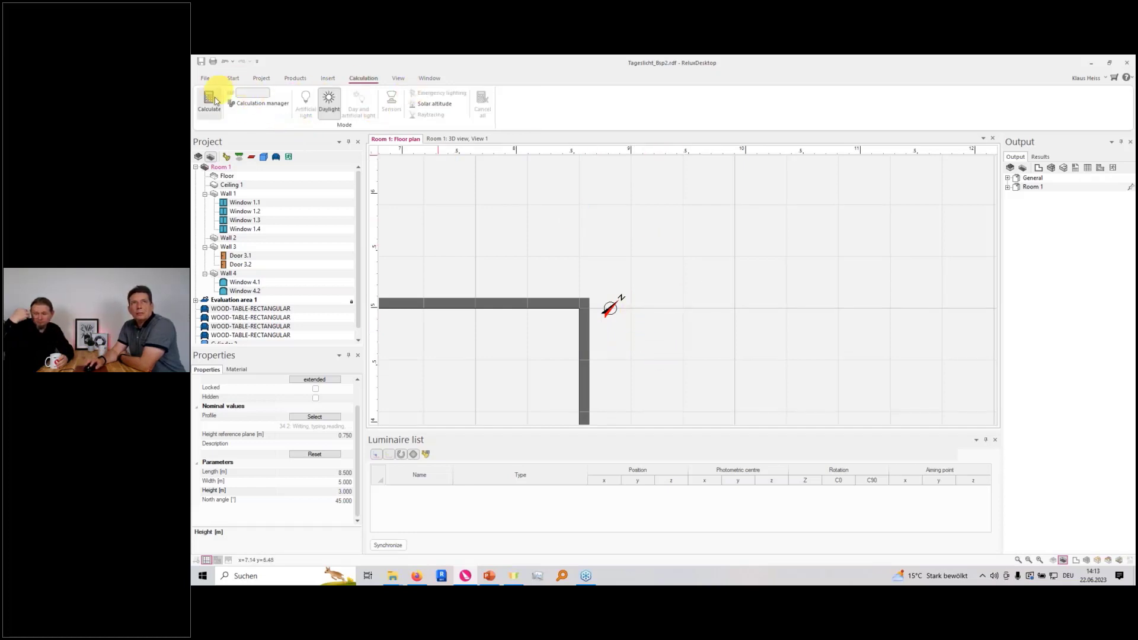
pyautogui.click(249, 106)
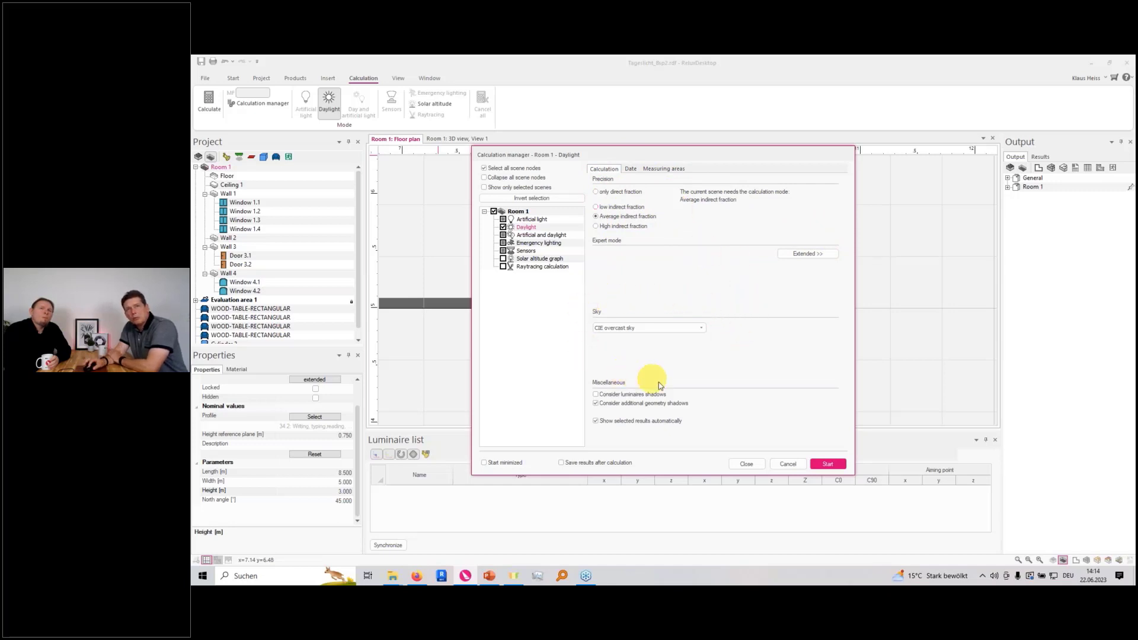
pyautogui.click(701, 329)
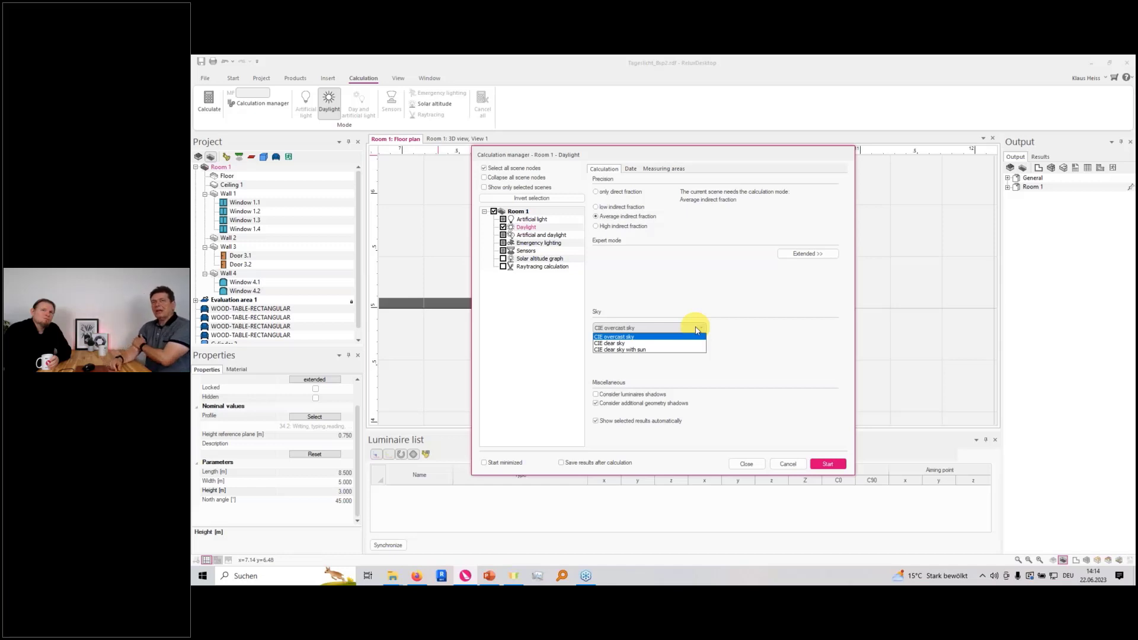
pyautogui.click(645, 328)
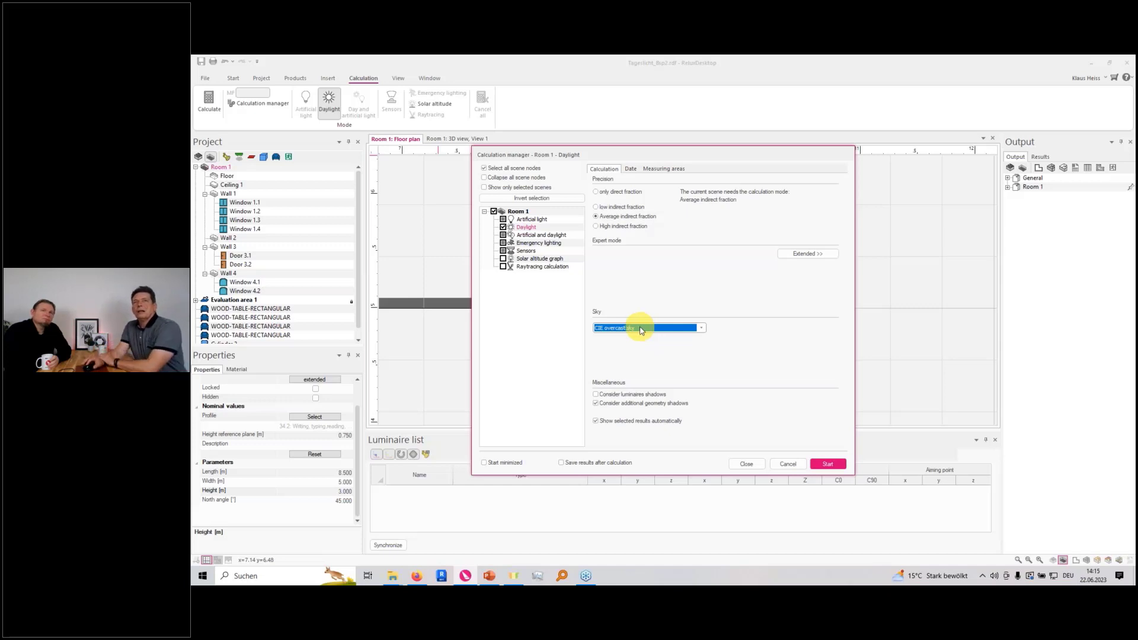
# Check the date and time settings of the daylight calculation and run it for Room 1
pyautogui.click(632, 169)
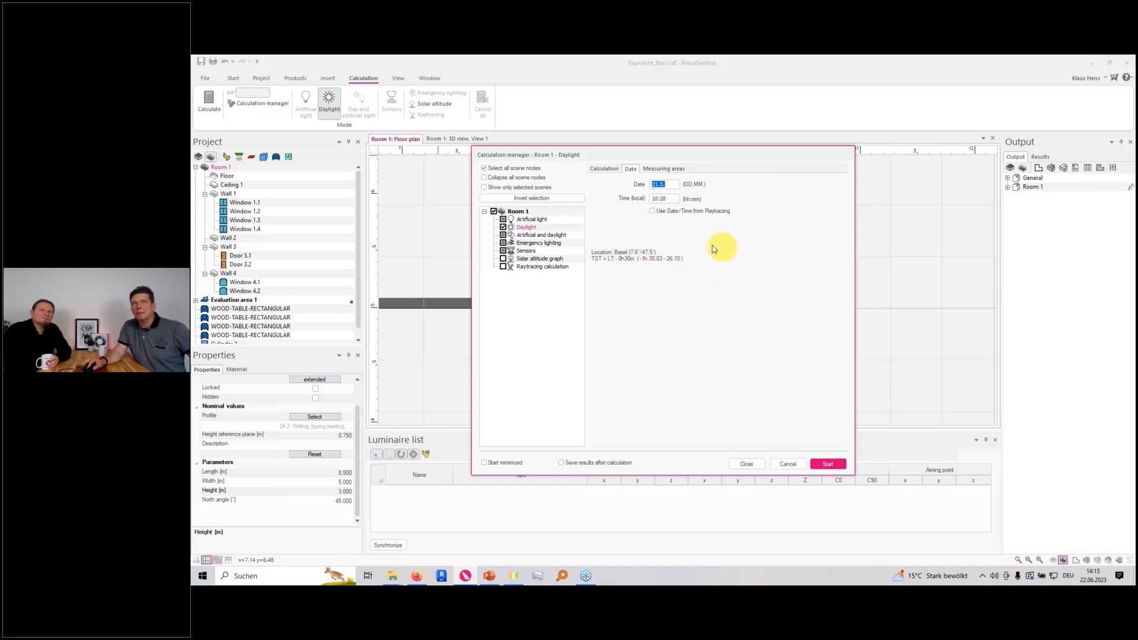
pyautogui.click(828, 462)
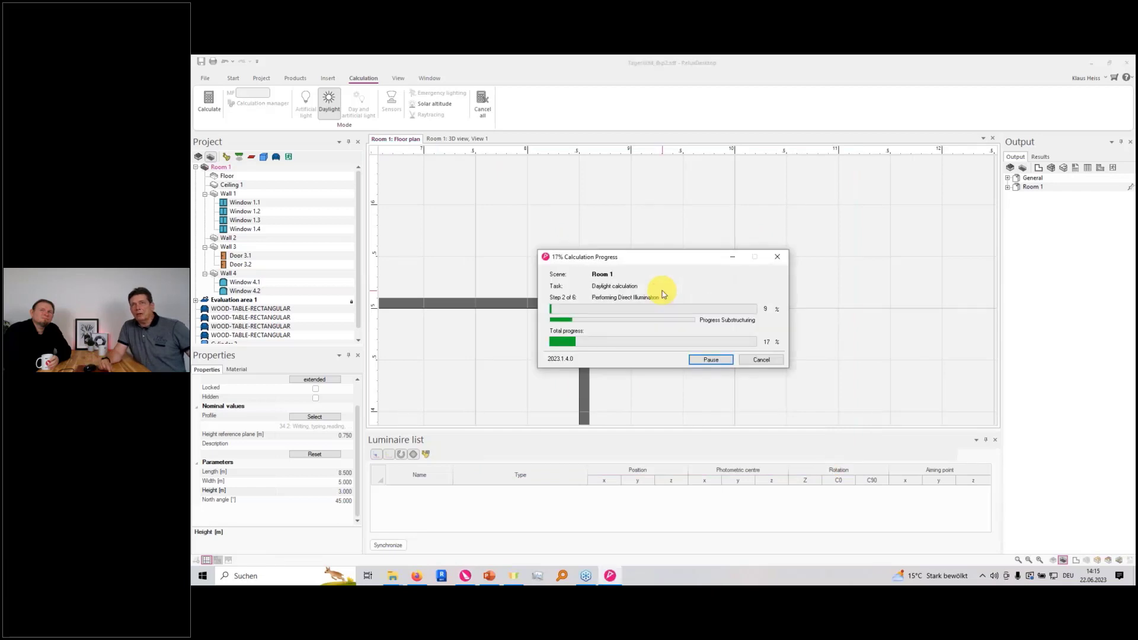
pyautogui.click(987, 88)
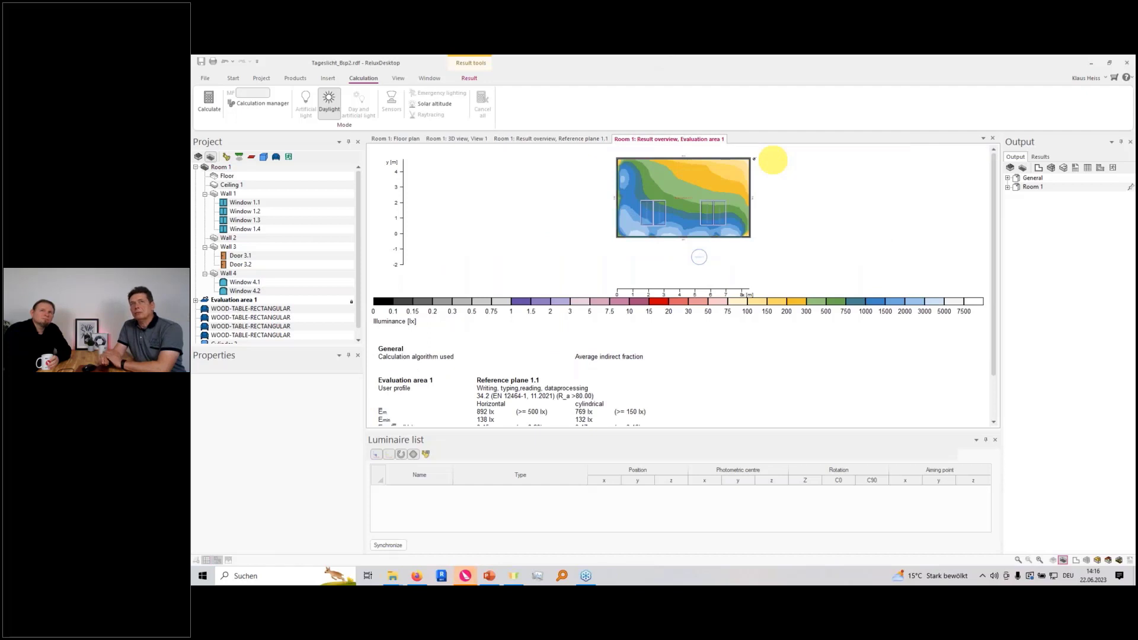
# Examine the result overviews of evaluation area 1 and reference plane 1.1, including illuminance and daylight factor values
pyautogui.scroll(-1, 694, 248)
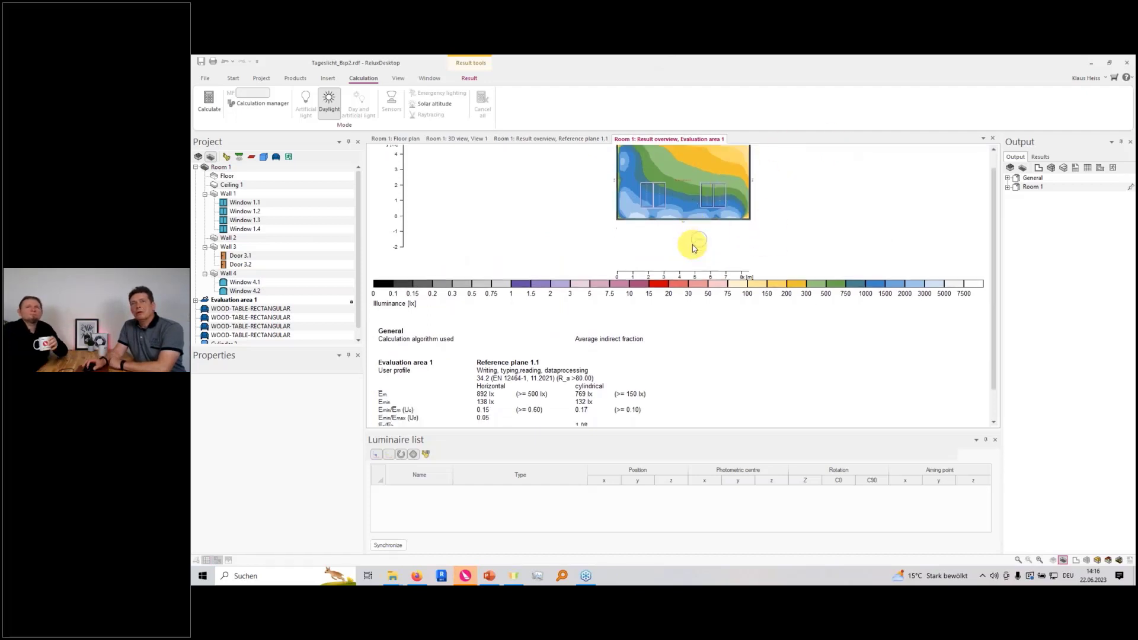
pyautogui.scroll(-2, 693, 248)
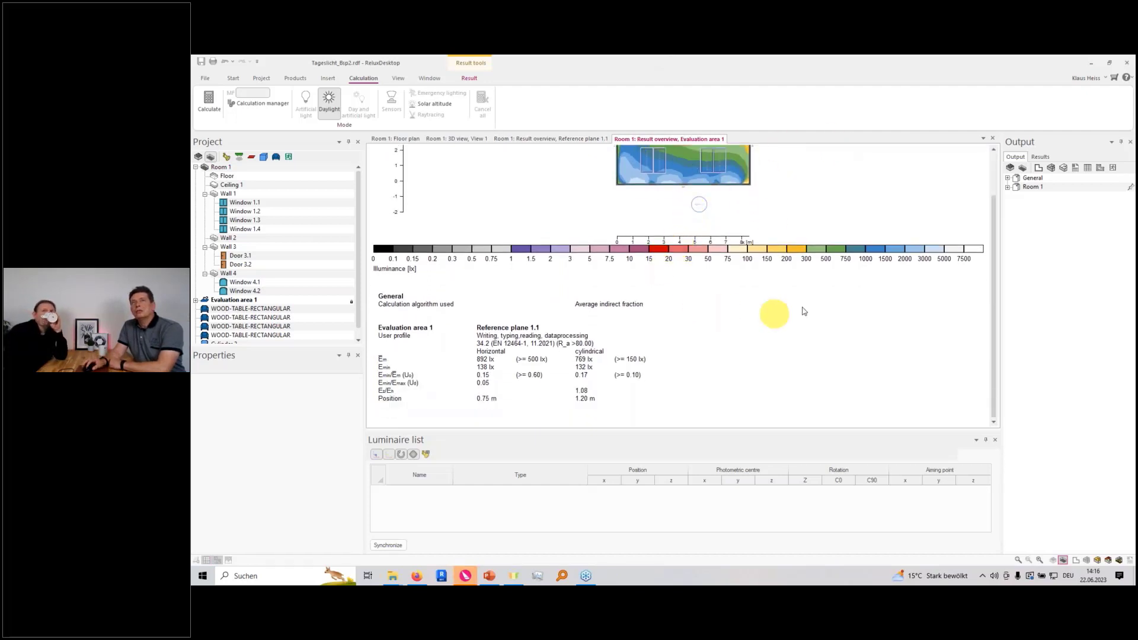
pyautogui.click(1007, 187)
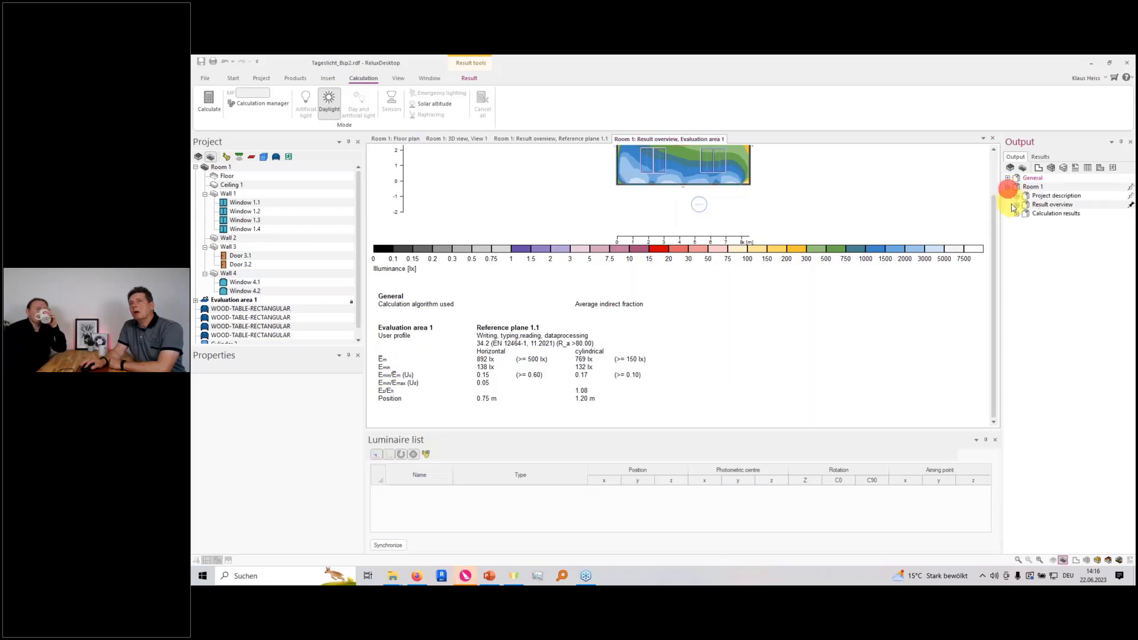
pyautogui.click(1017, 205)
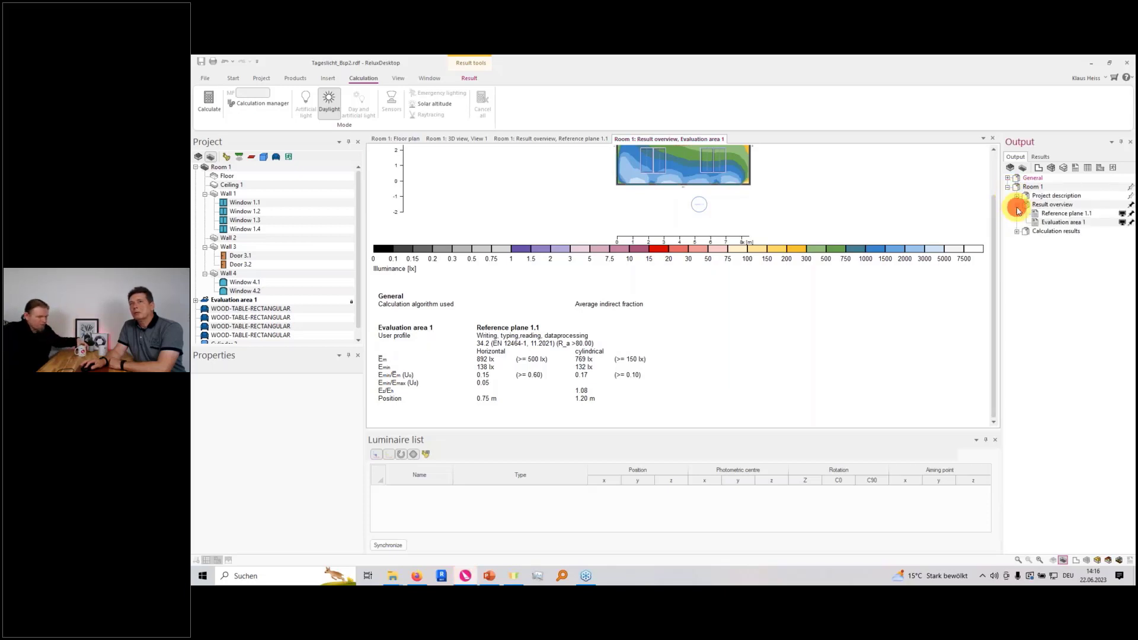
pyautogui.doubleClick(1054, 214)
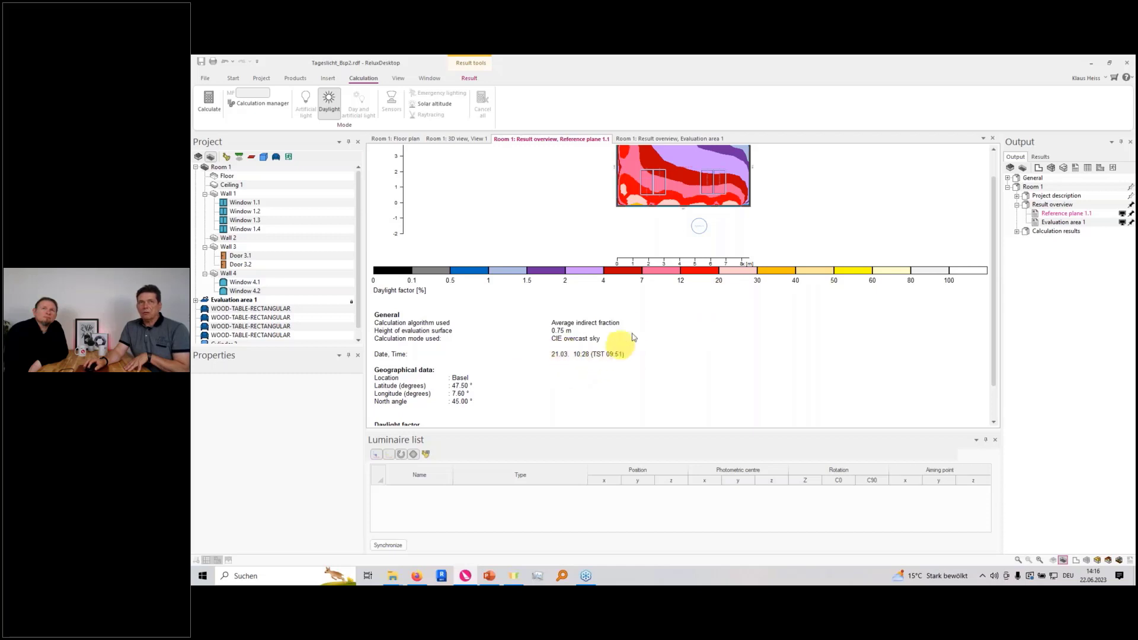
pyautogui.scroll(-2, 598, 324)
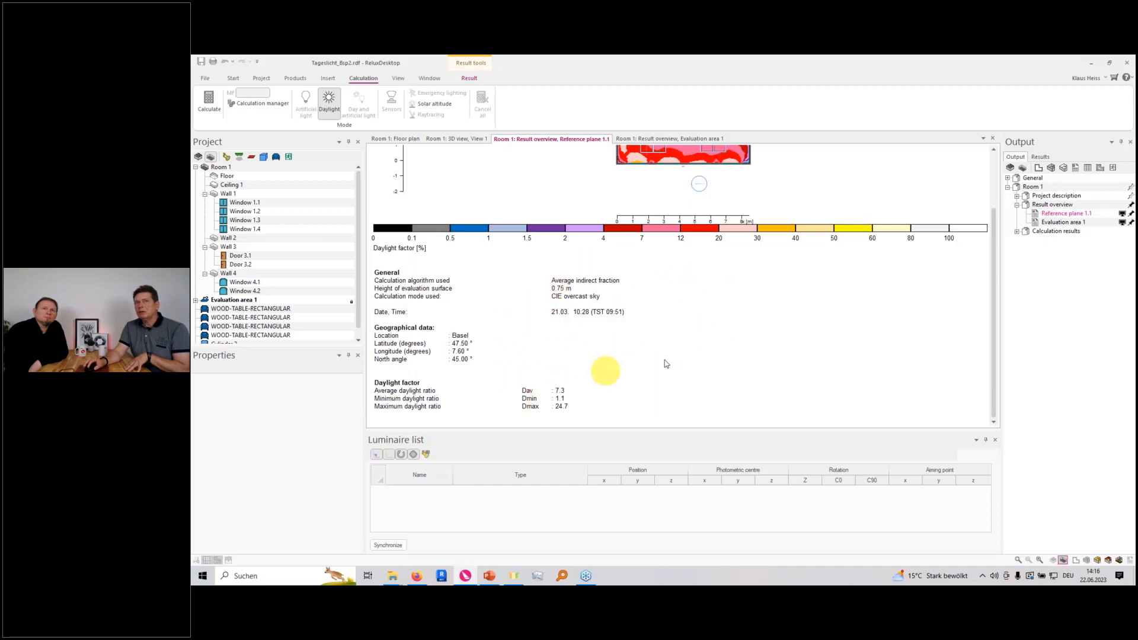
pyautogui.click(1048, 224)
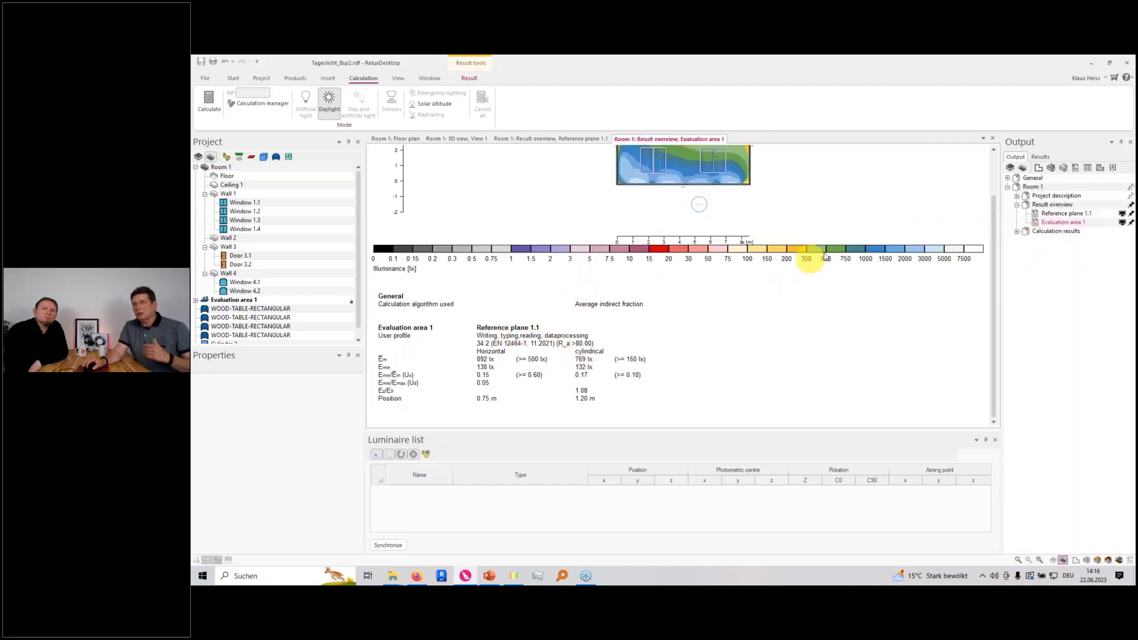
# Open the daylight factor table of reference plane 1.1 from the calculation results
pyautogui.click(1016, 231)
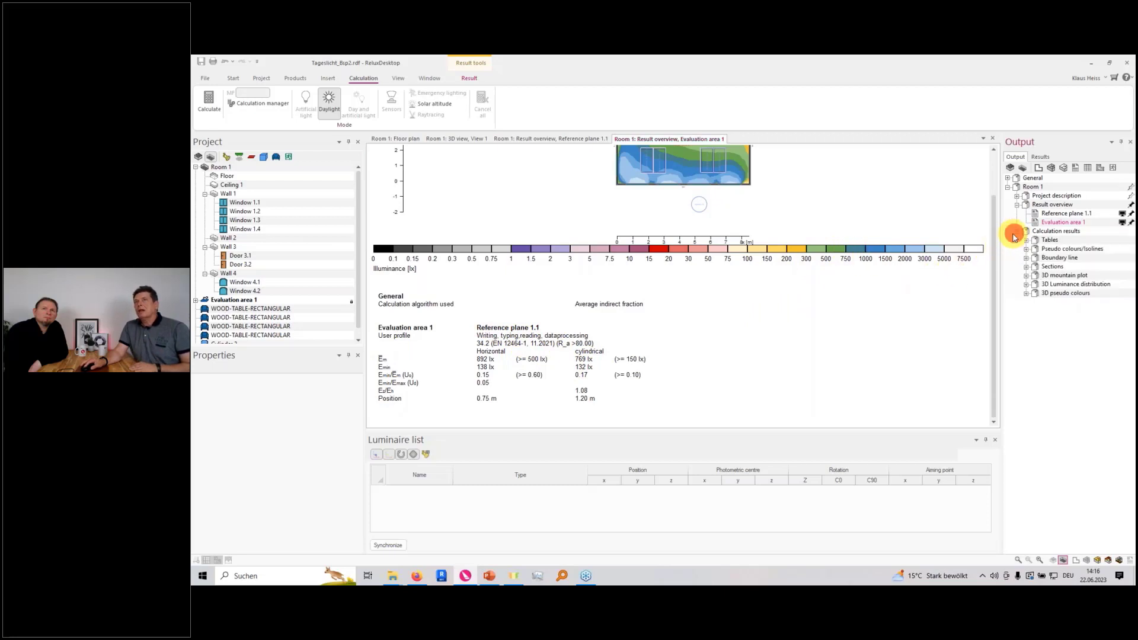
pyautogui.click(1026, 239)
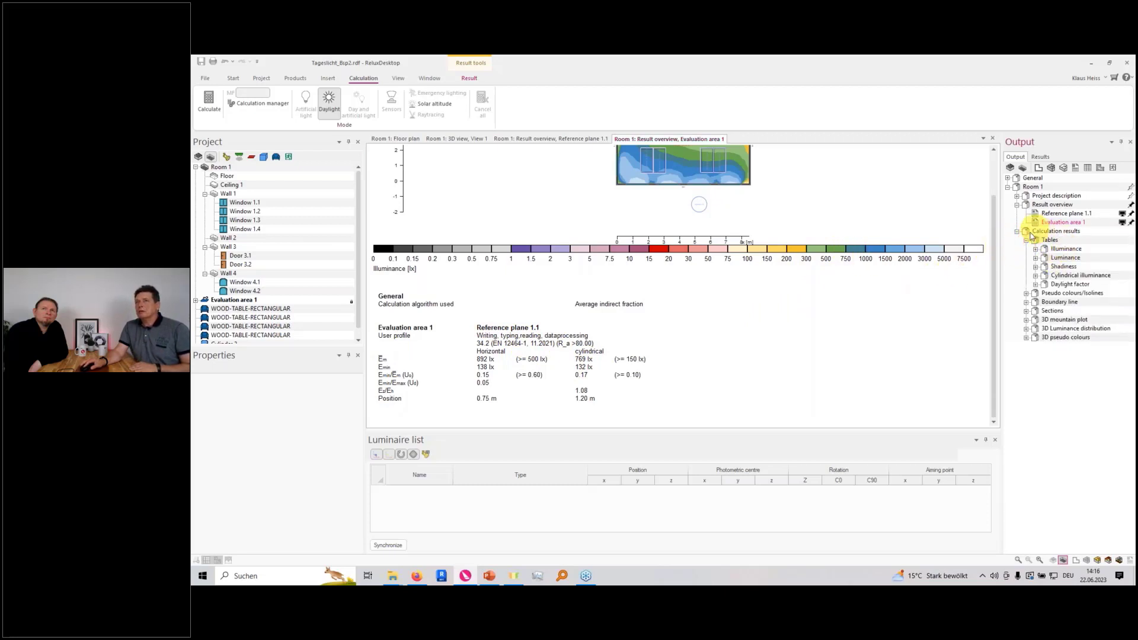
pyautogui.click(1036, 284)
pyautogui.doubleClick(1076, 292)
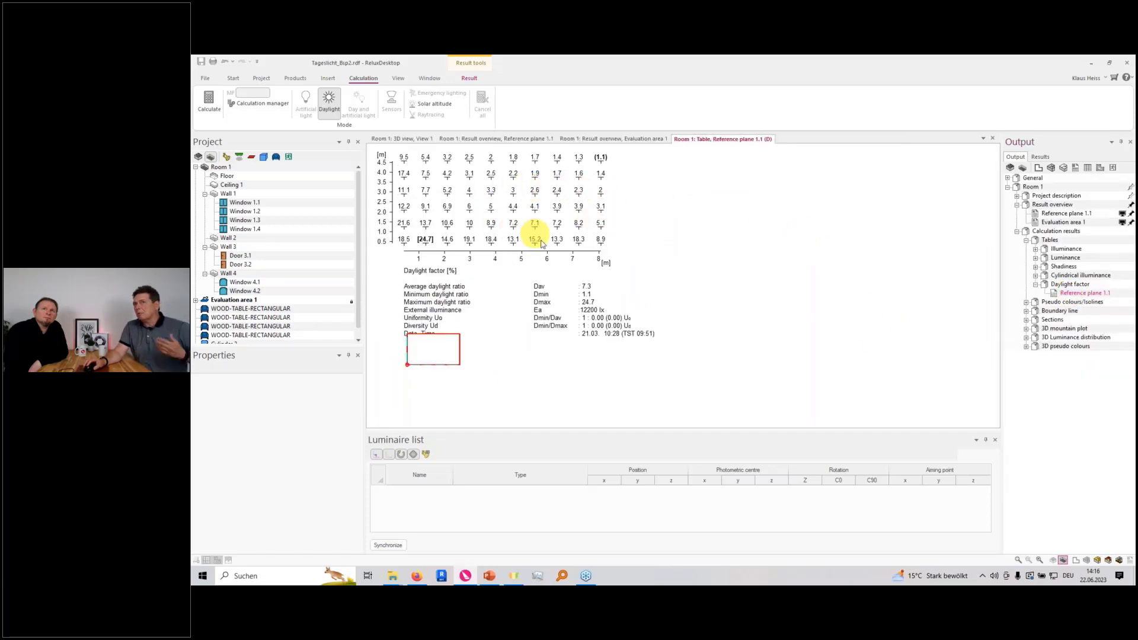
pyautogui.click(1035, 284)
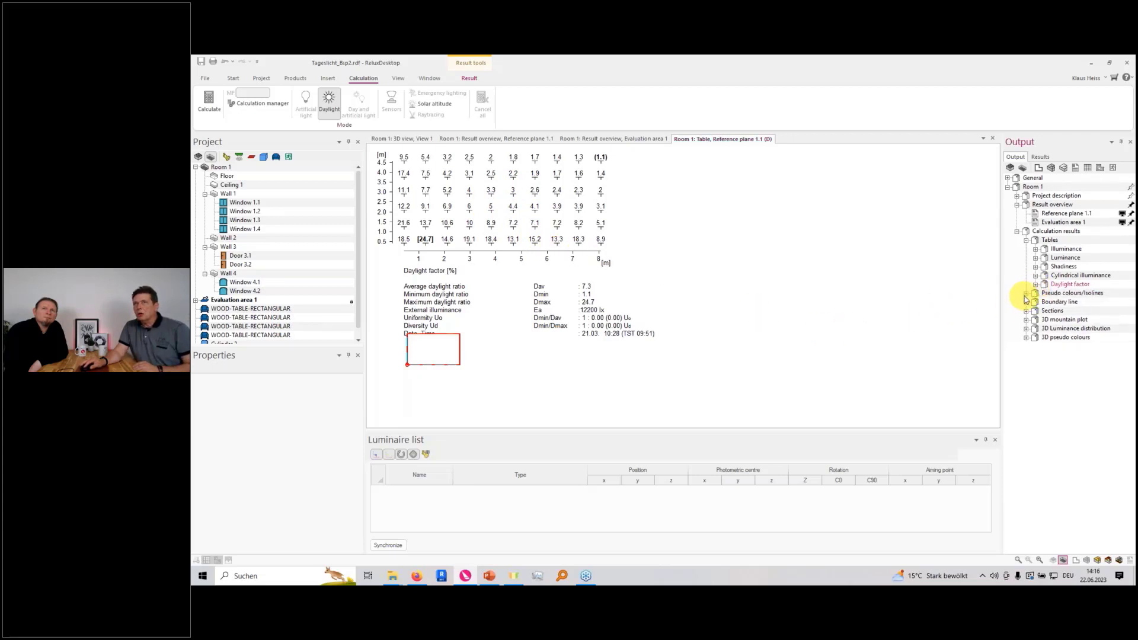
# Open the daylight factor pseudo colours of reference plane 1.1 and examine the distribution, colour legend and daylight ratios
pyautogui.click(1026, 293)
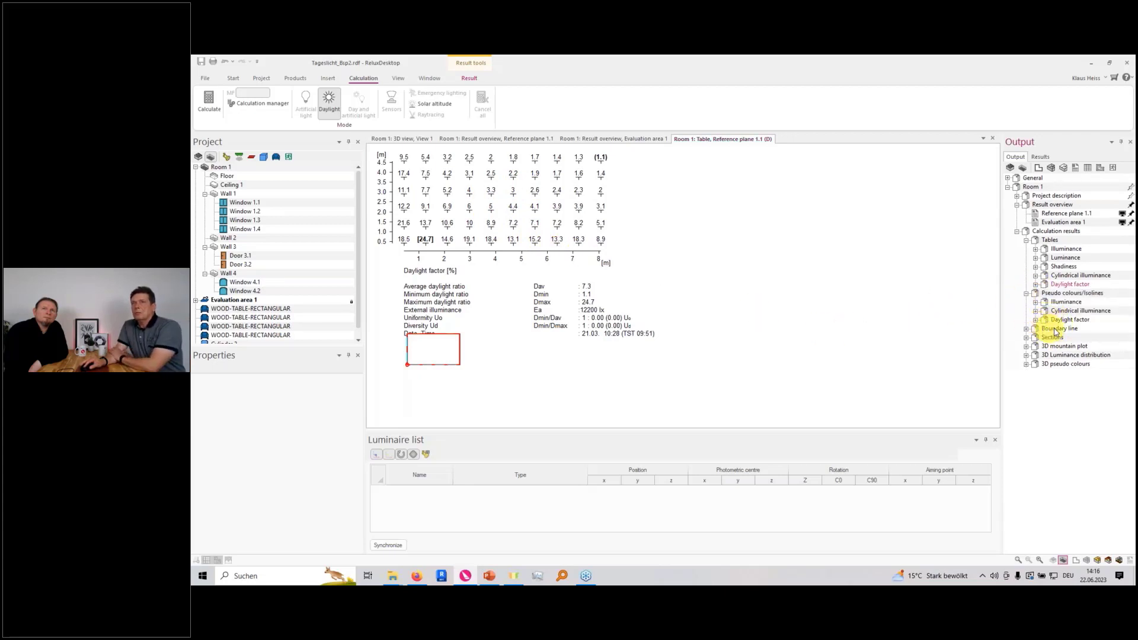
pyautogui.doubleClick(1054, 321)
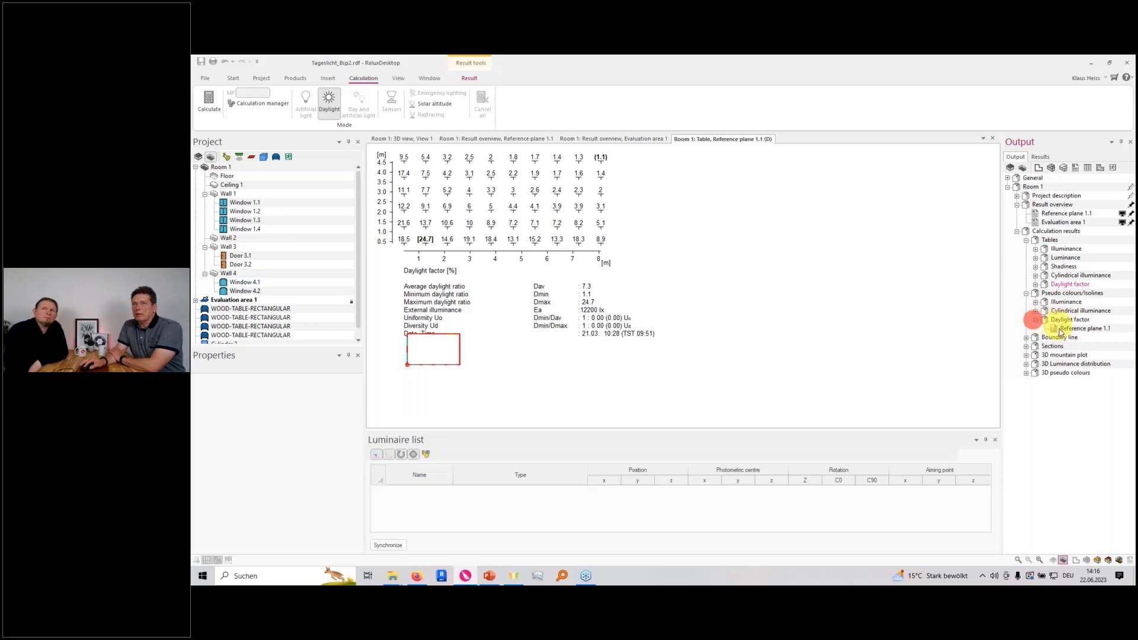
pyautogui.doubleClick(1063, 329)
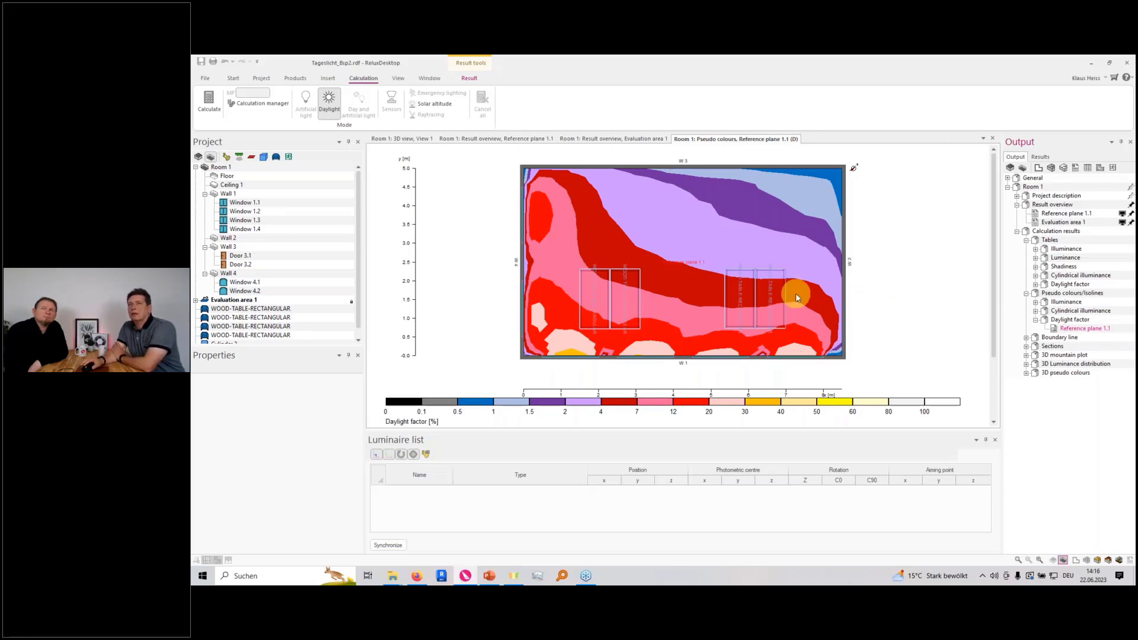
pyautogui.scroll(-3, 795, 293)
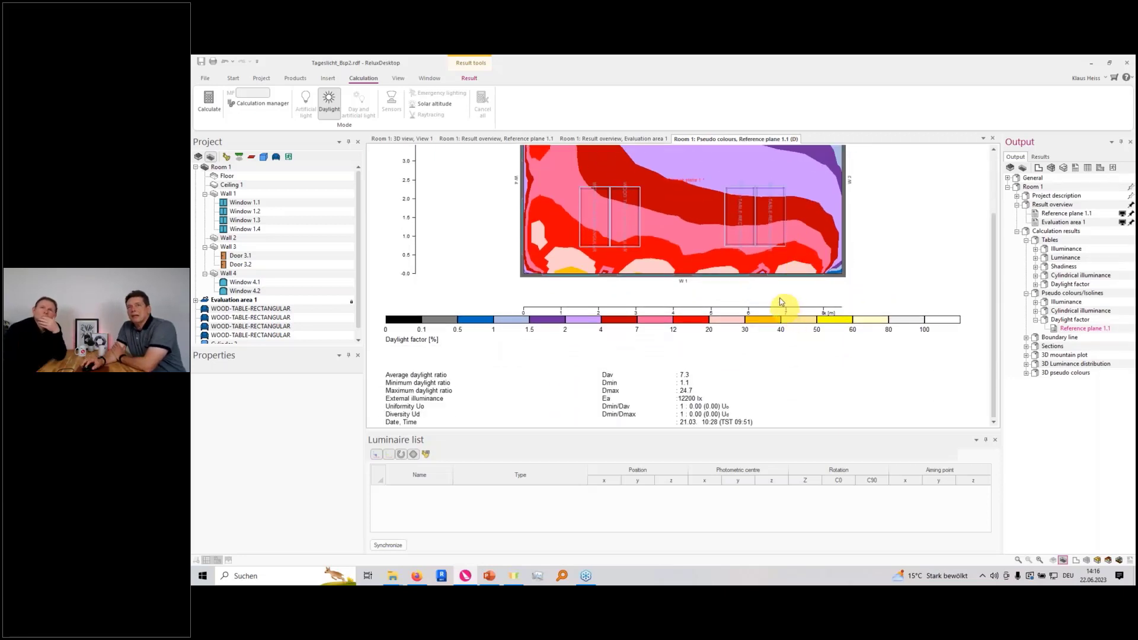
pyautogui.scroll(1, 735, 289)
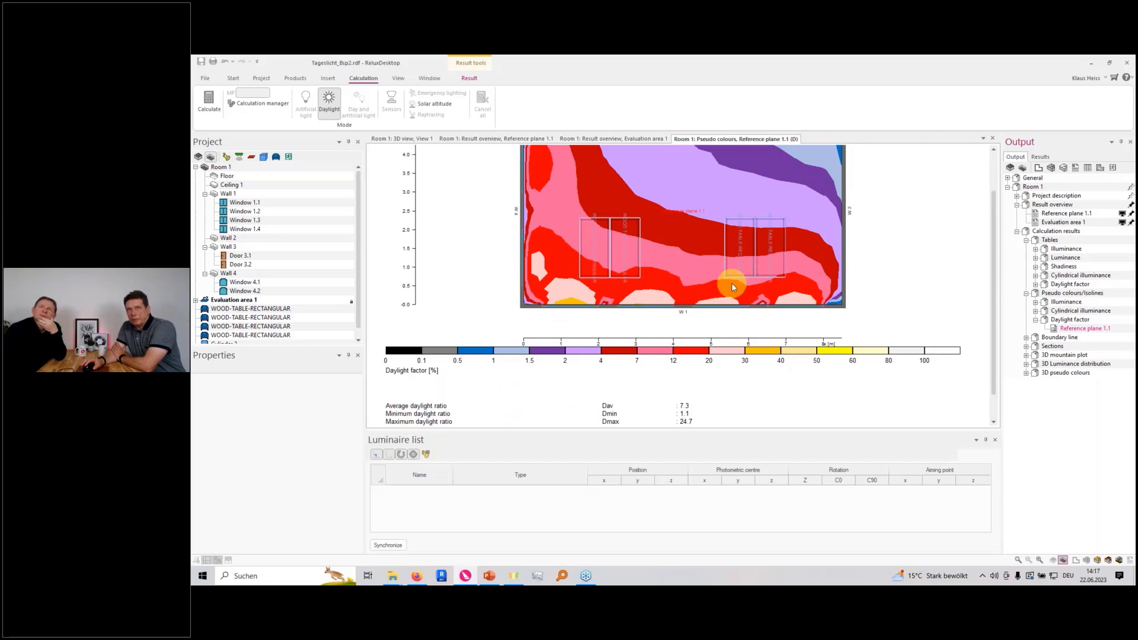
pyautogui.scroll(1, 731, 291)
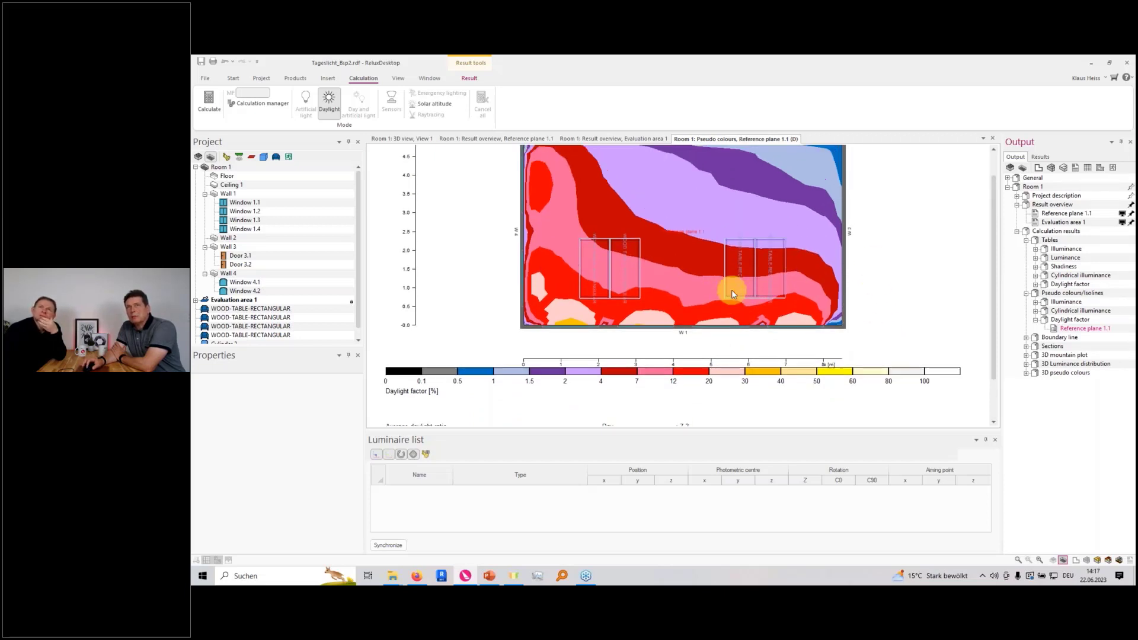
pyautogui.scroll(1, 732, 291)
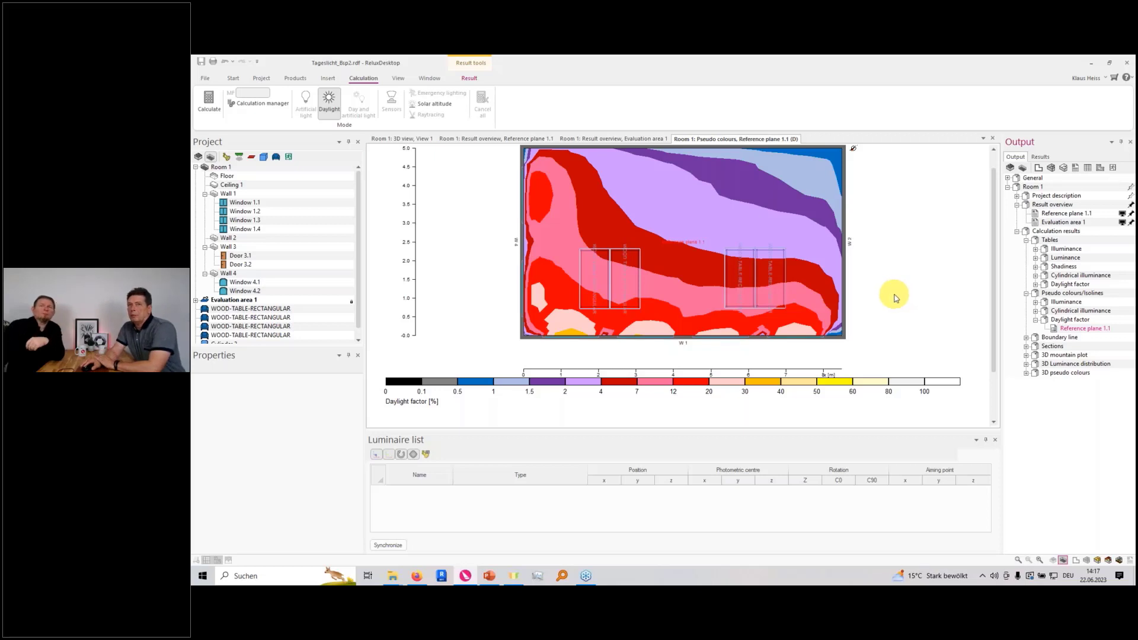
pyautogui.scroll(-1, 883, 293)
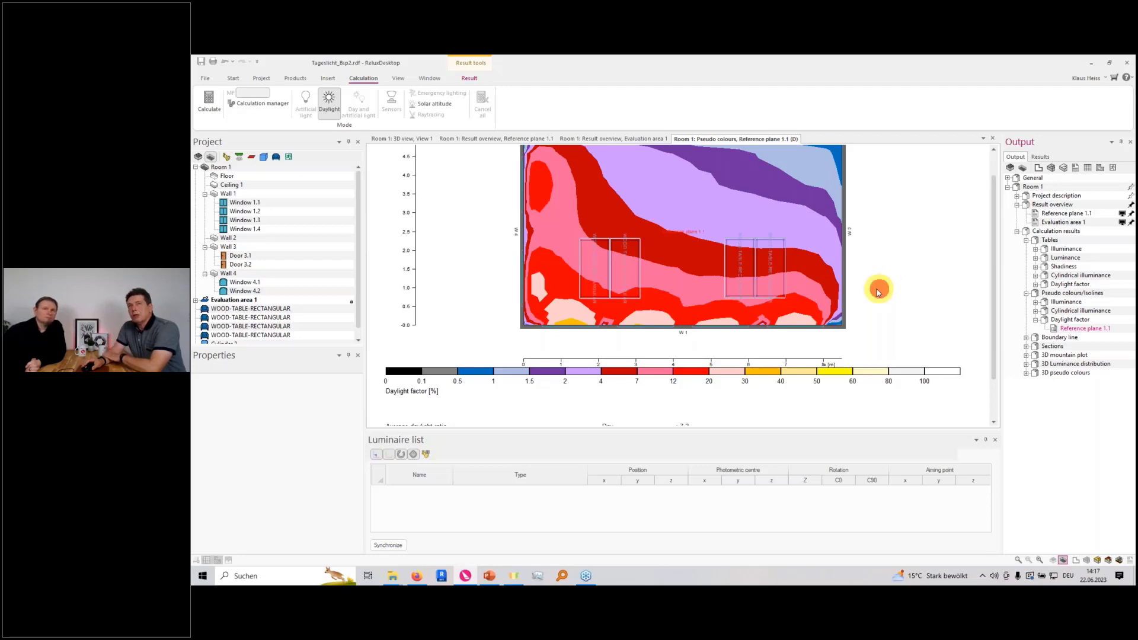
# Show the pseudo-colour distribution in percent and in area, and turn off setting the scale to minimum and maximum
pyautogui.rightClick(900, 322)
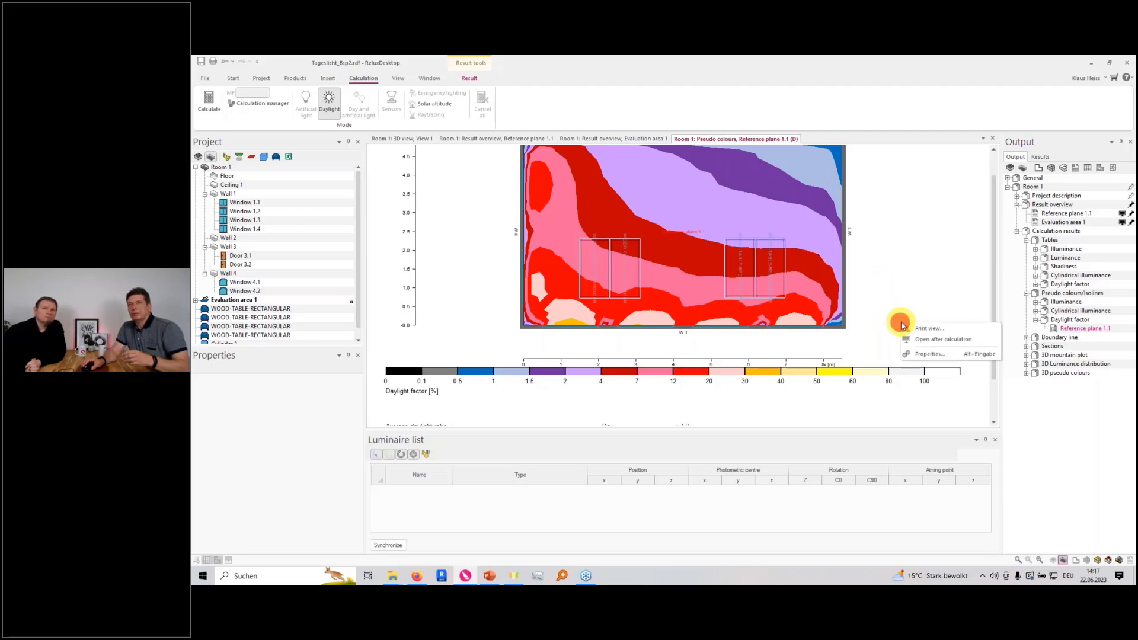
pyautogui.click(925, 356)
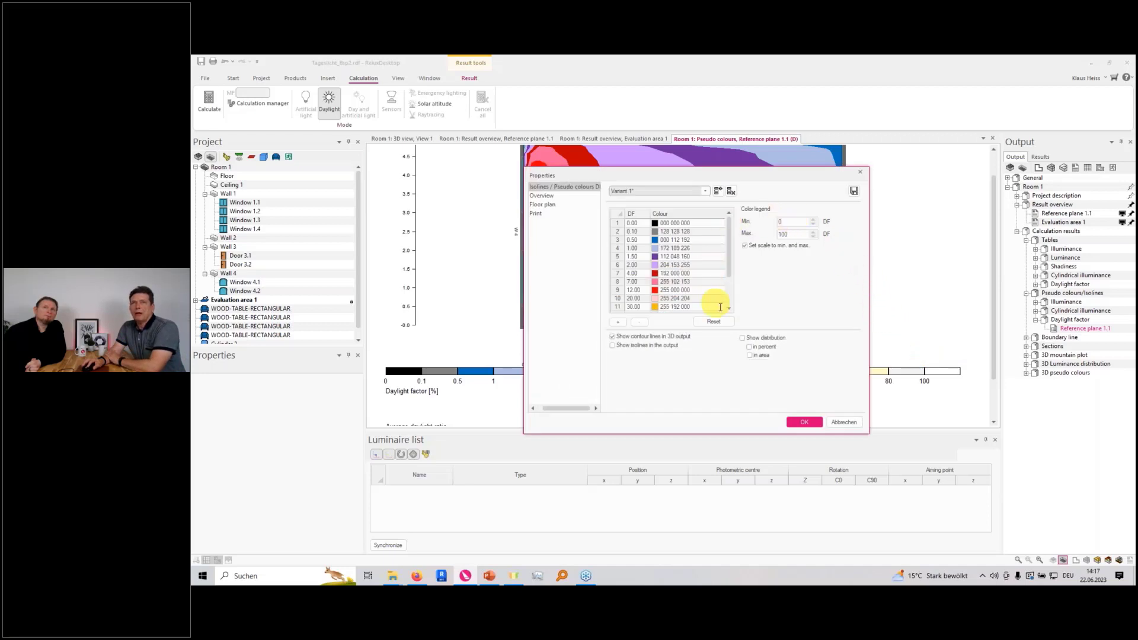
pyautogui.click(742, 338)
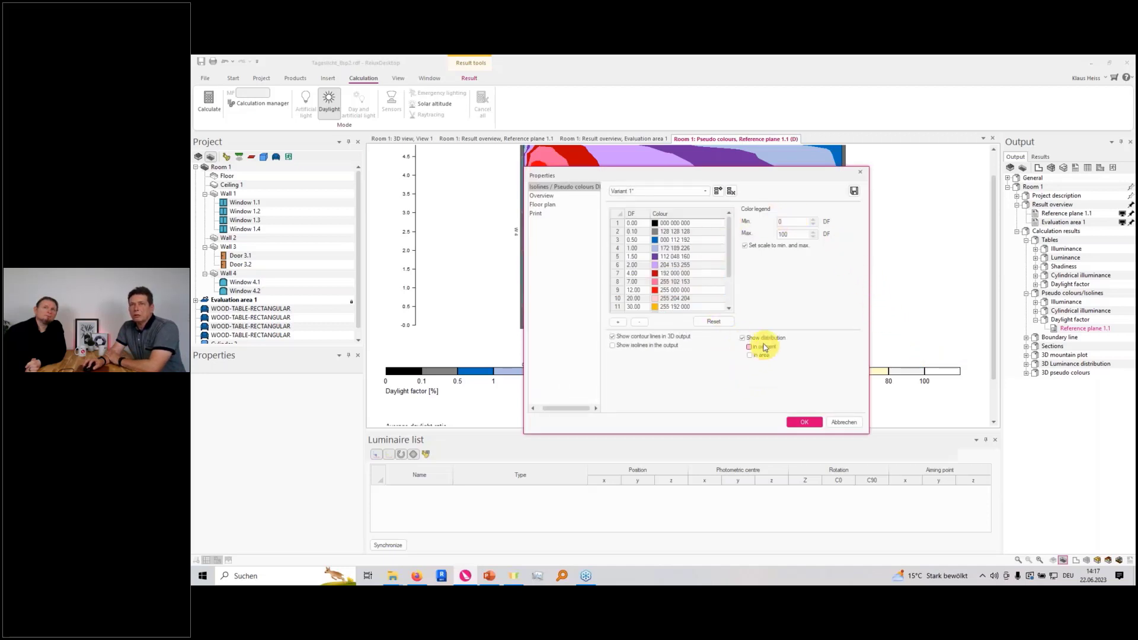
pyautogui.click(750, 347)
pyautogui.click(750, 355)
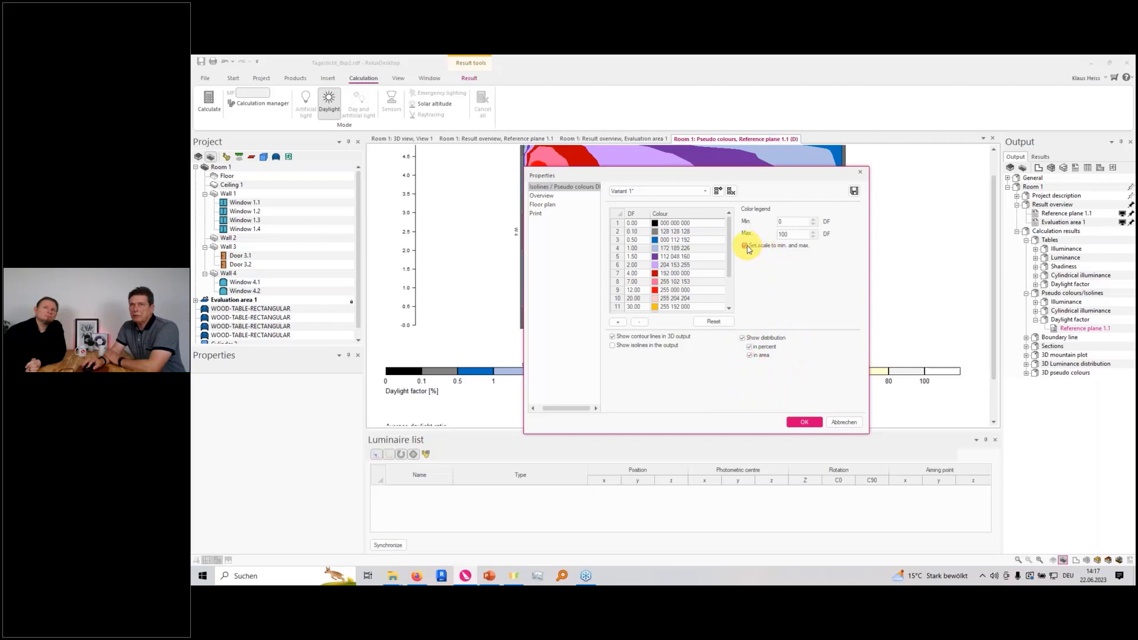
pyautogui.click(745, 245)
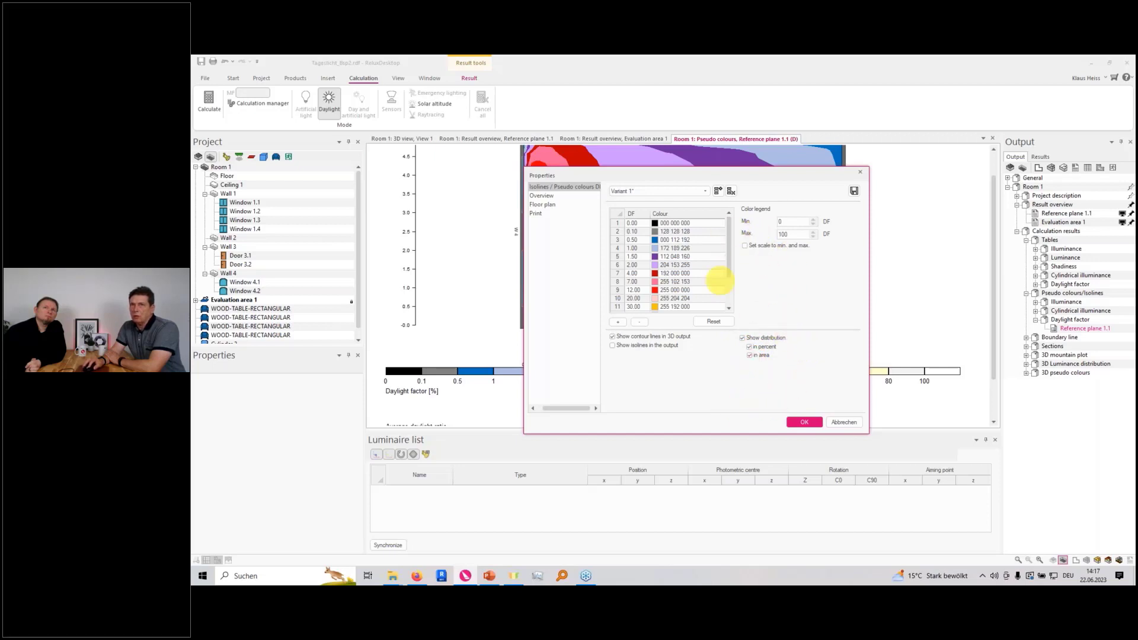
pyautogui.click(804, 423)
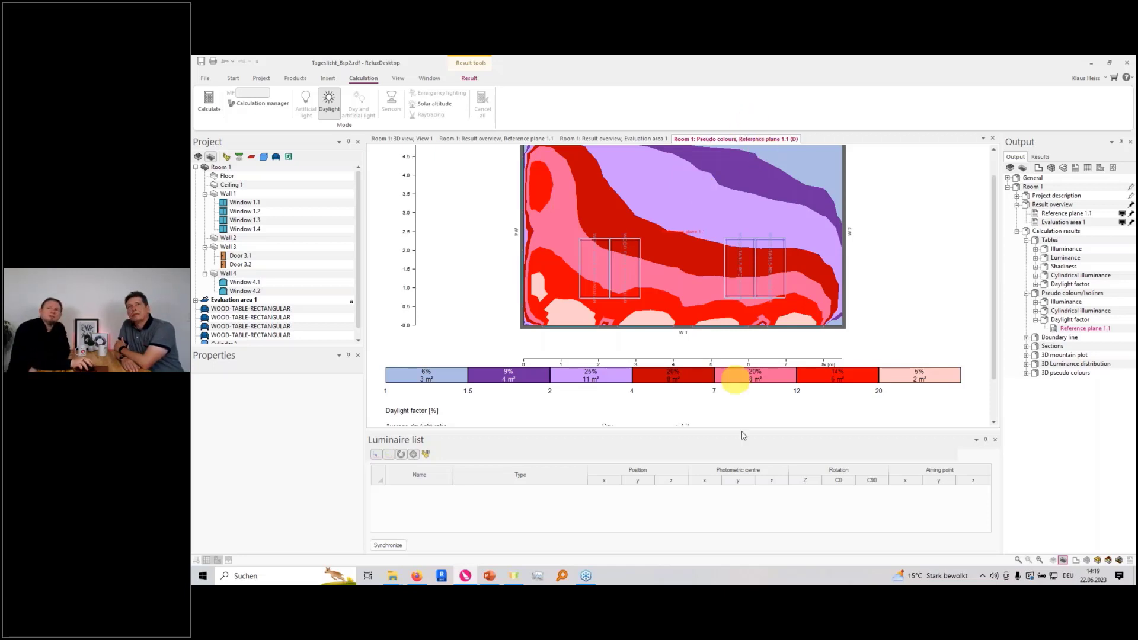
# Open the floor plan of Room 1 and frame the two table groups near Wall 1
pyautogui.click(1076, 560)
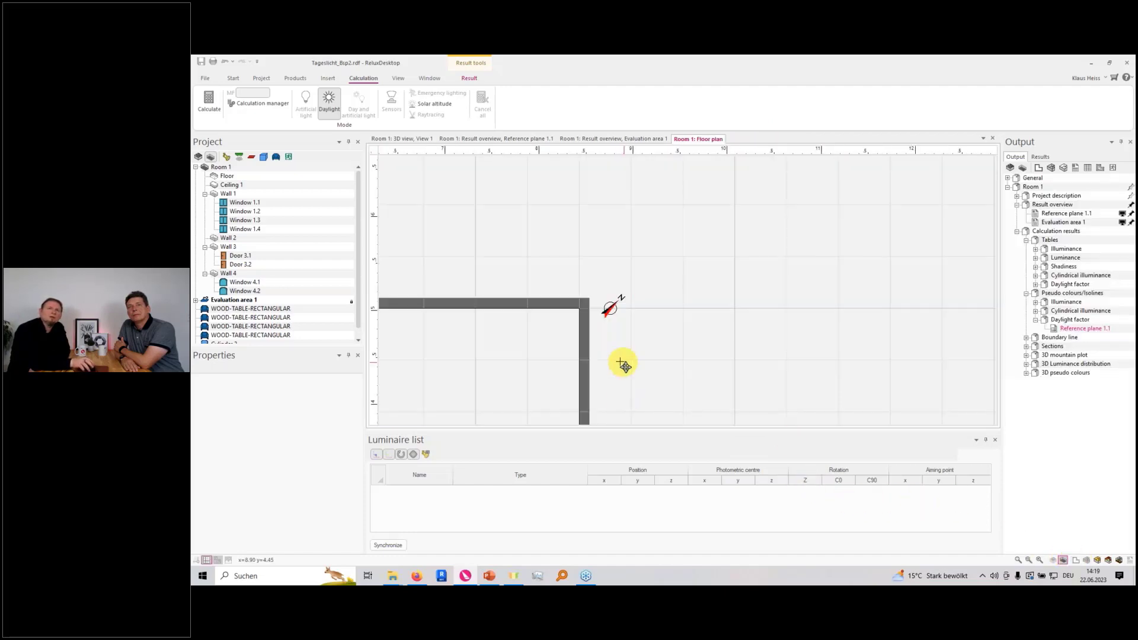
pyautogui.scroll(-5, 611, 361)
pyautogui.moveTo(594, 346); pyautogui.dragTo(765, 249, button='middle')
pyautogui.scroll(3, 595, 333)
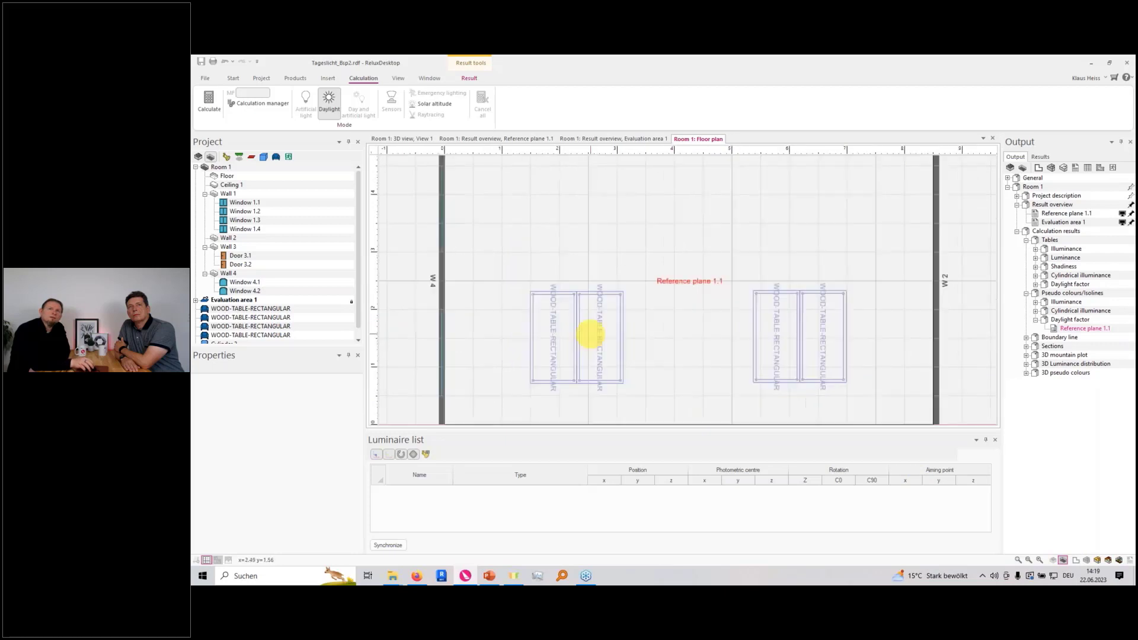
pyautogui.scroll(3, 590, 334)
pyautogui.moveTo(594, 330); pyautogui.dragTo(632, 319, button='middle')
pyautogui.scroll(-2, 672, 289)
# Place DGP observers at X 1, Y 1.5 m and X 3.5, Y 1.5 m, and rotate the second one's view direction to 195°
pyautogui.click(328, 78)
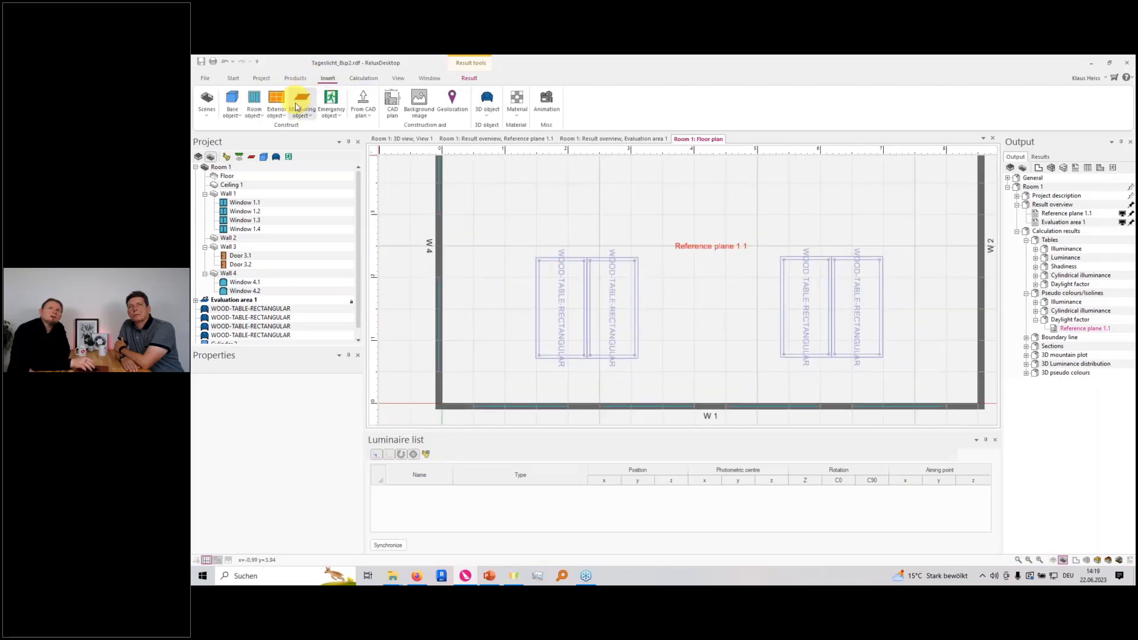
pyautogui.click(305, 112)
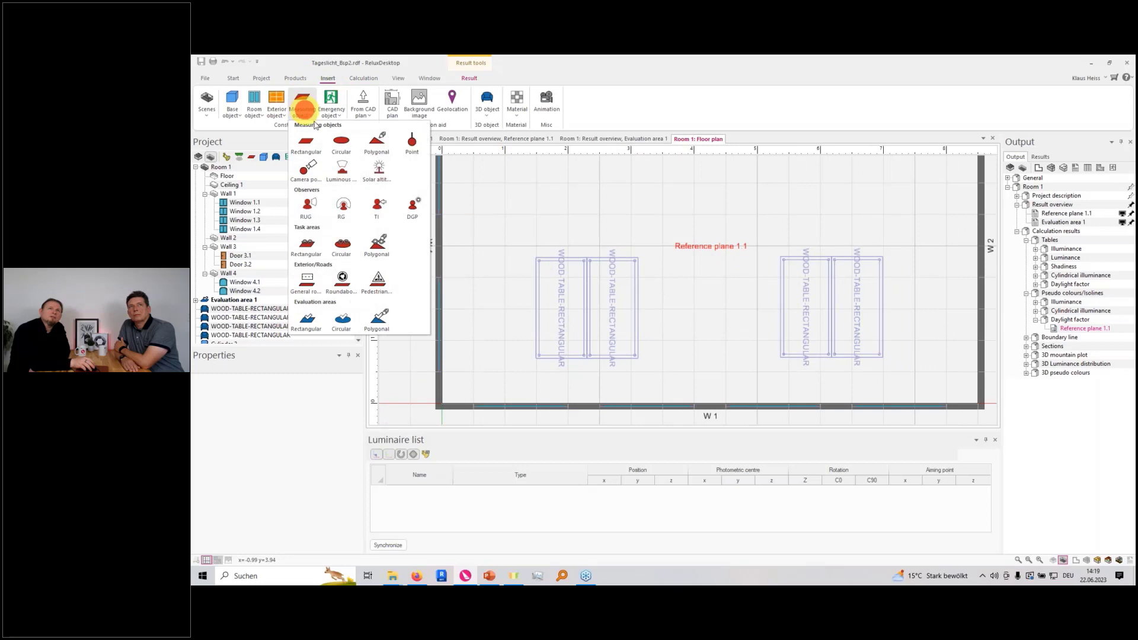
pyautogui.click(414, 209)
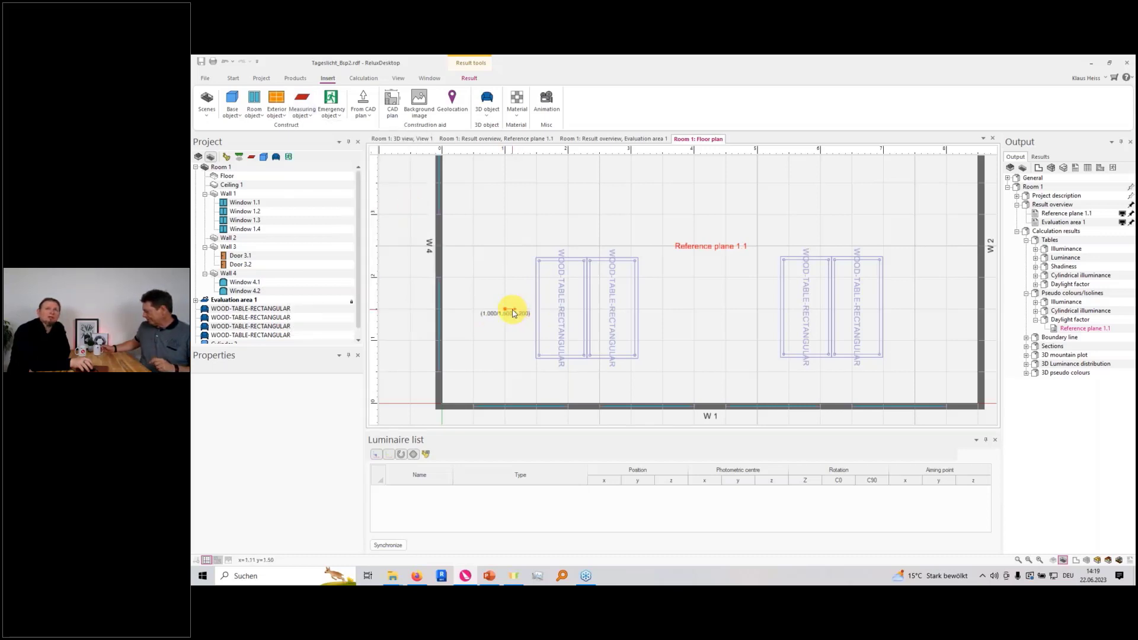
pyautogui.click(510, 311)
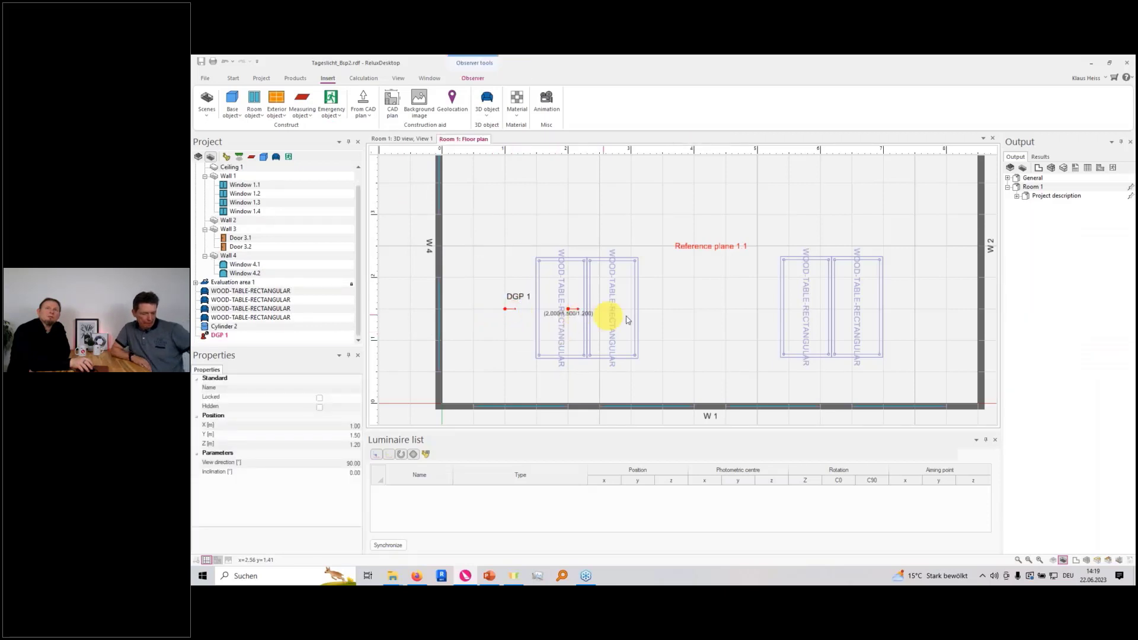
pyautogui.click(662, 321)
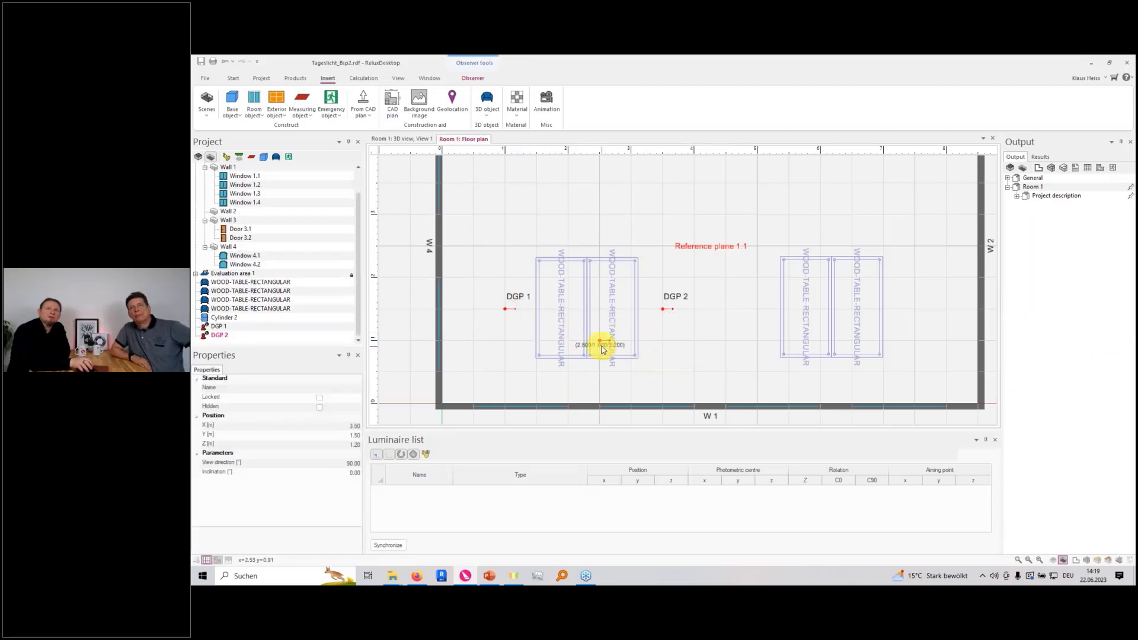
pyautogui.press('Escape')
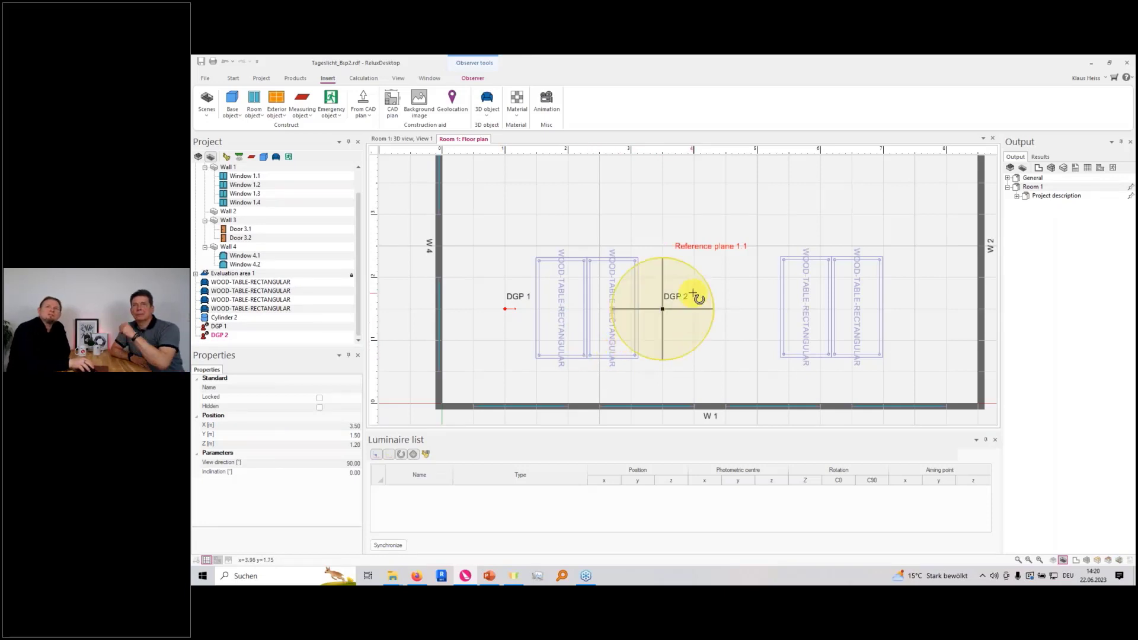
pyautogui.keyDown('ctrl'); pyautogui.moveTo(691, 291); pyautogui.dragTo(665, 393); pyautogui.keyUp('ctrl')
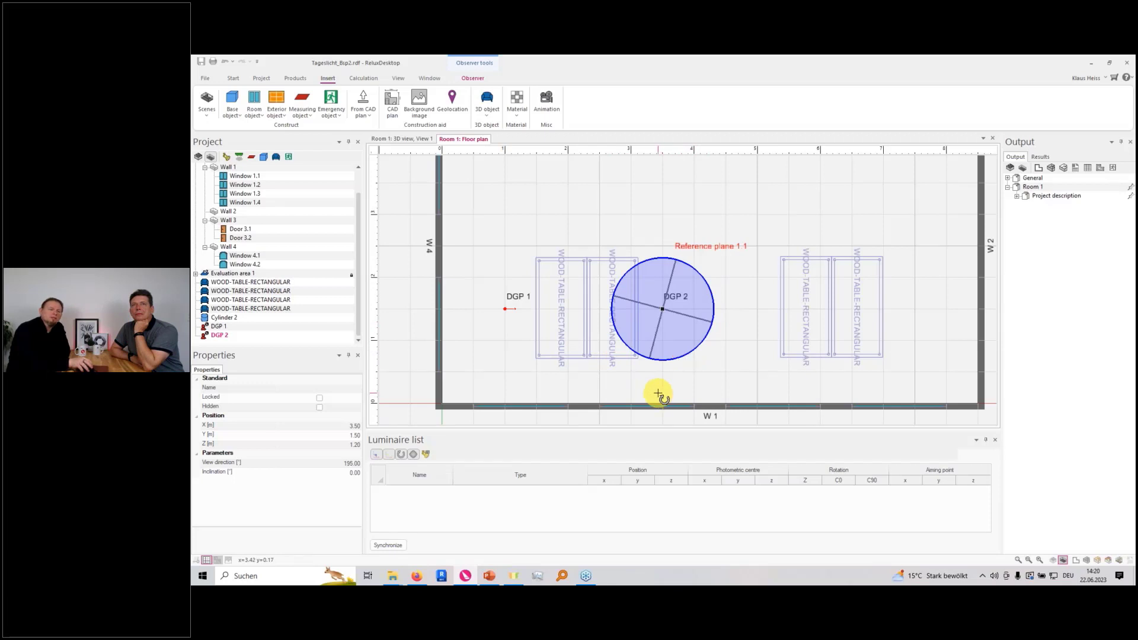
# Recalculate the room's daylight and examine the DGP observer summary with its legend
pyautogui.click(363, 77)
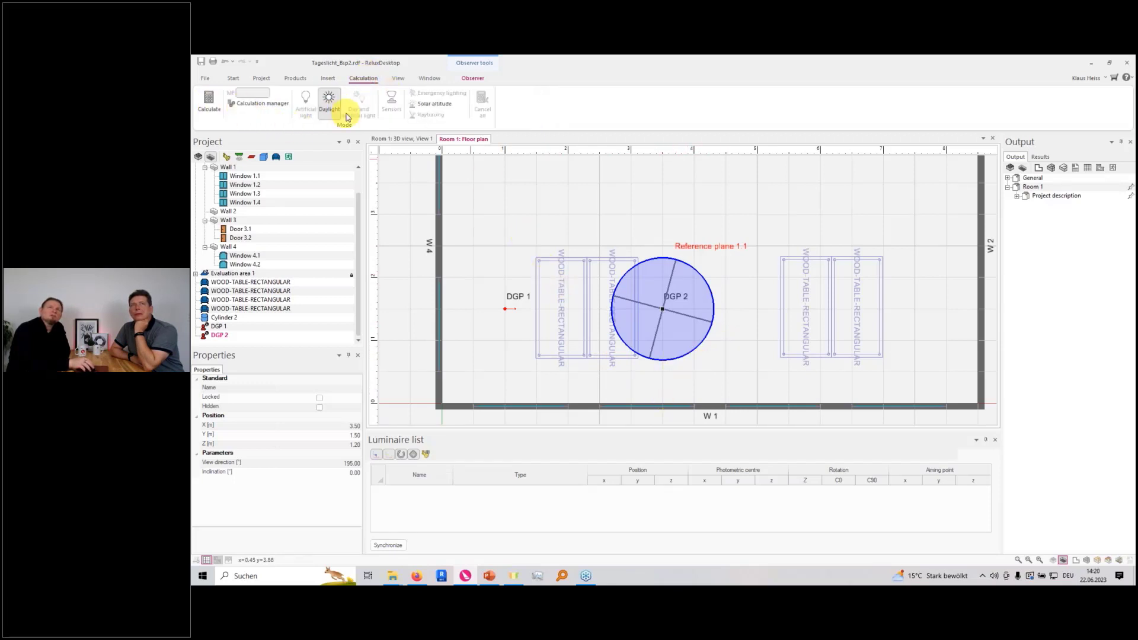
pyautogui.click(209, 98)
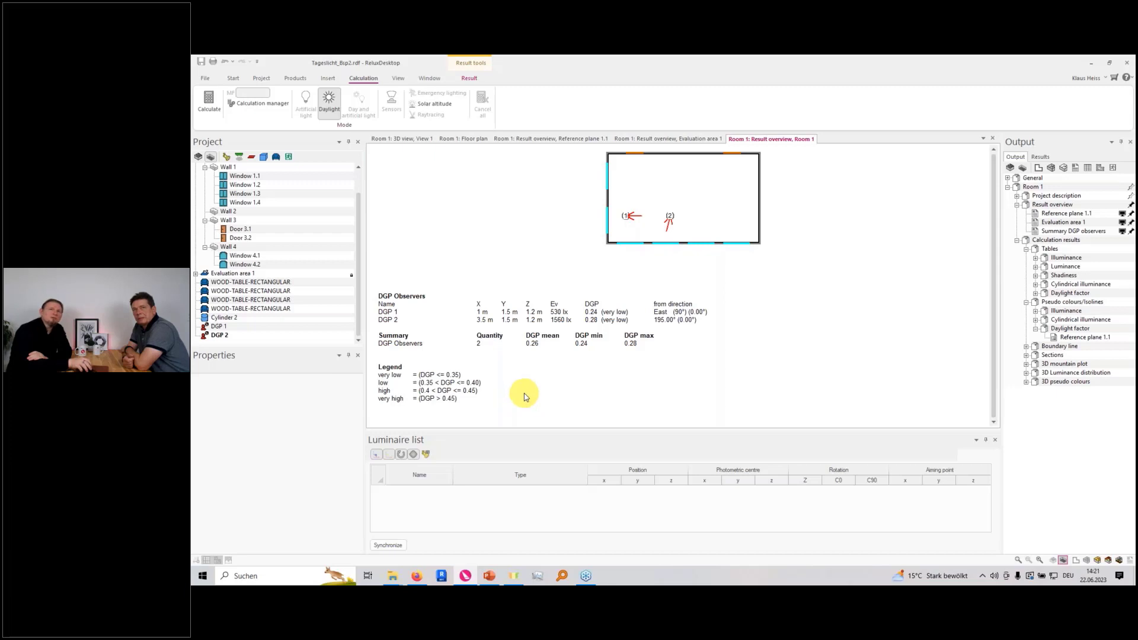
pyautogui.scroll(1, 524, 399)
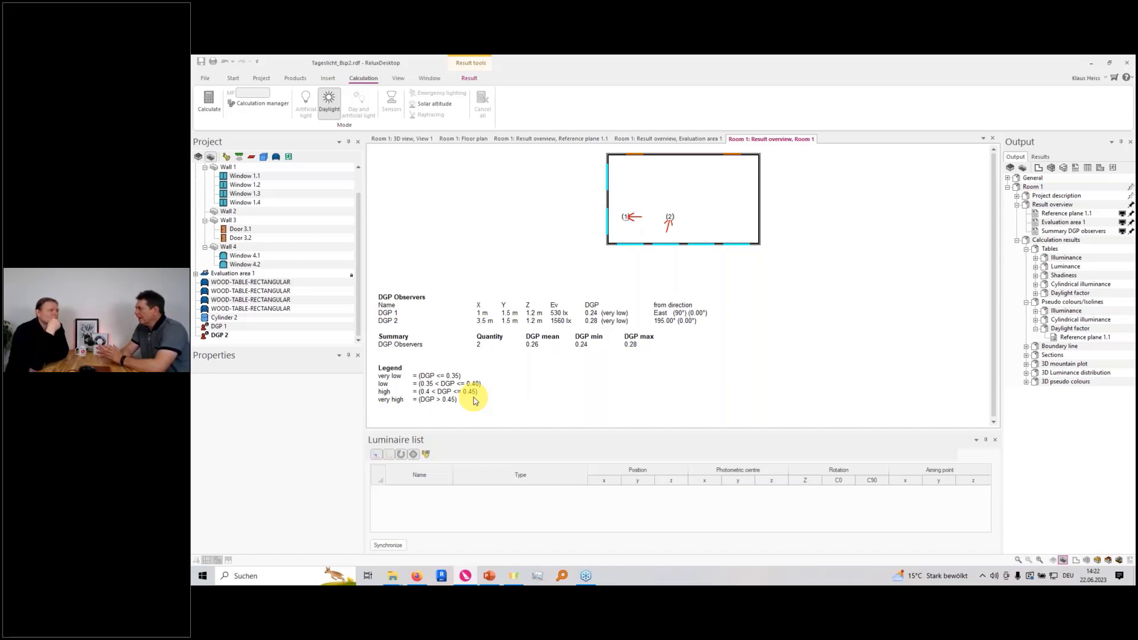
# Set the raytracing calculation to CIE clear sky with sun and use the date and time from the standard calculation
pyautogui.click(257, 105)
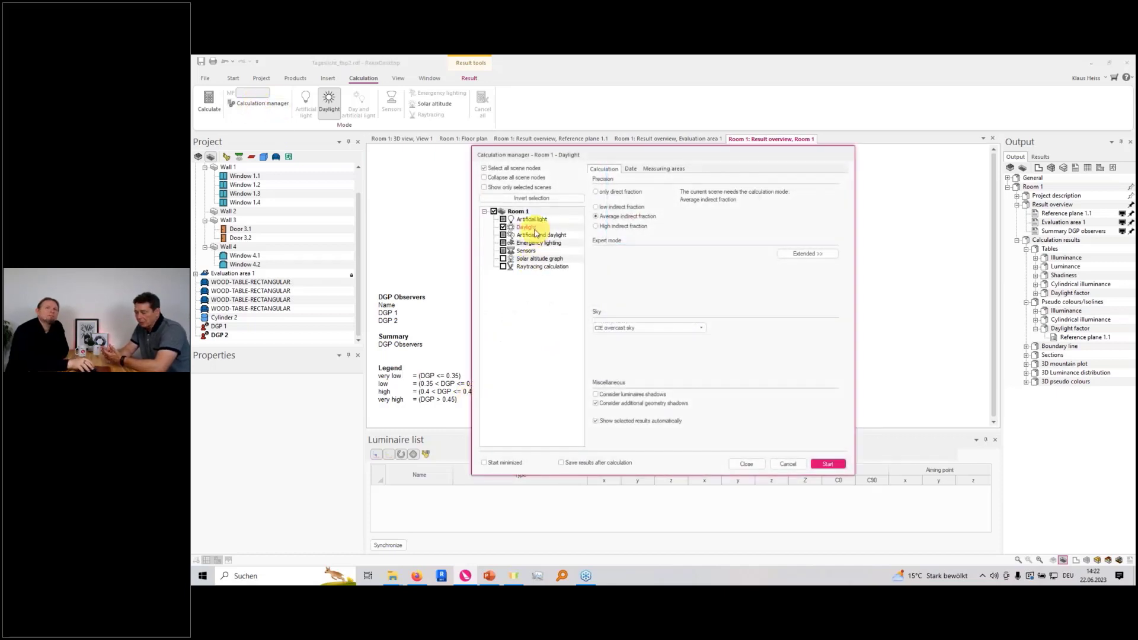
pyautogui.click(540, 267)
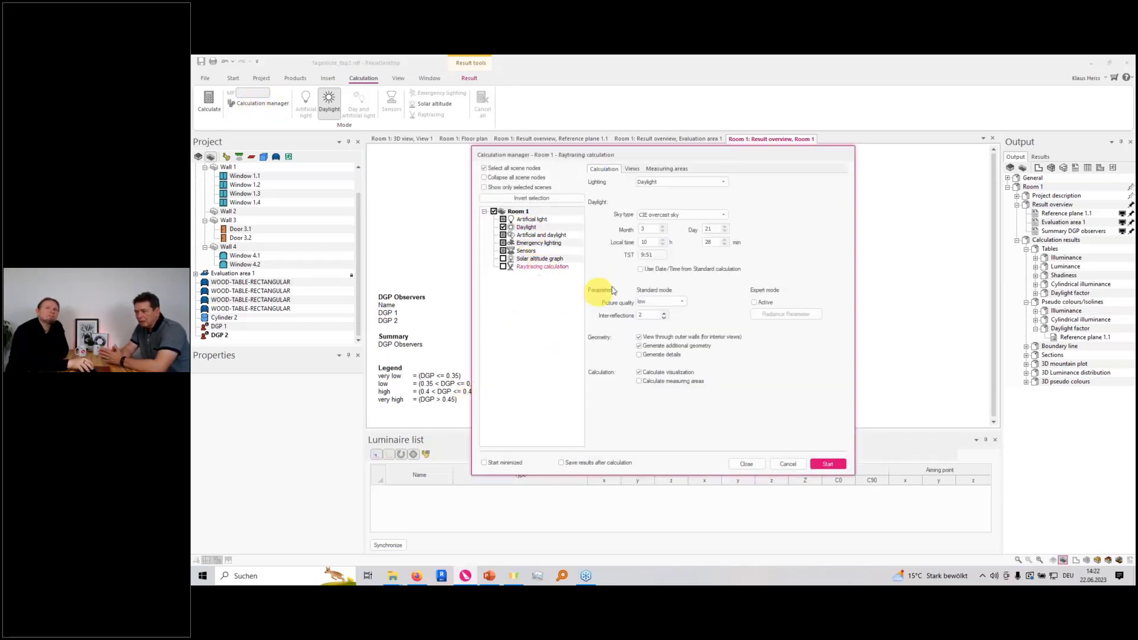
pyautogui.click(723, 215)
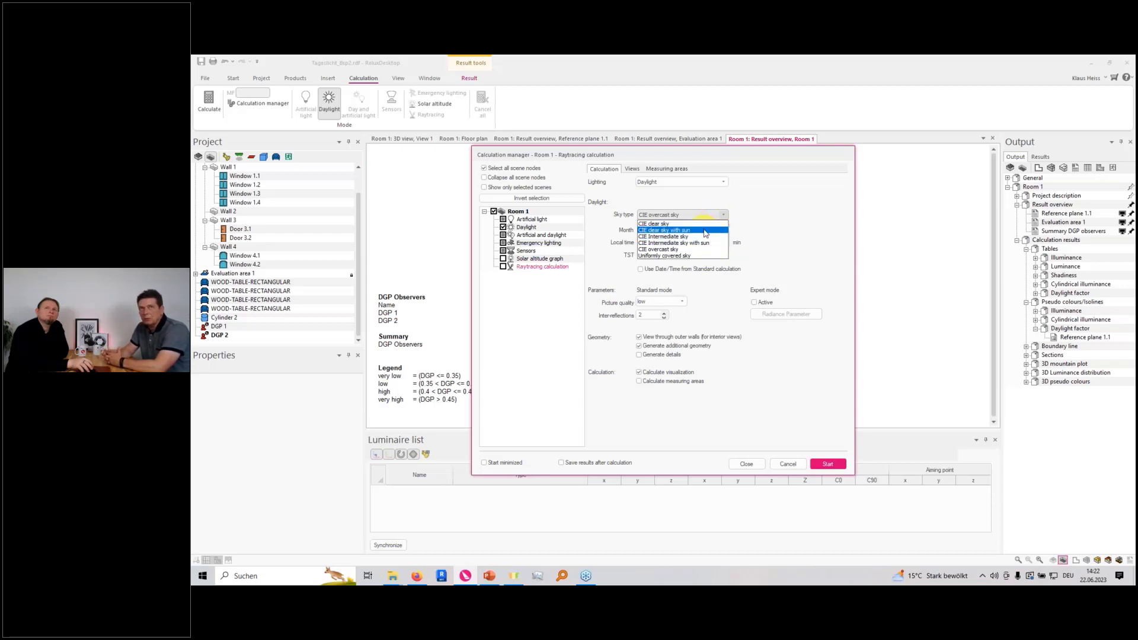
pyautogui.click(705, 230)
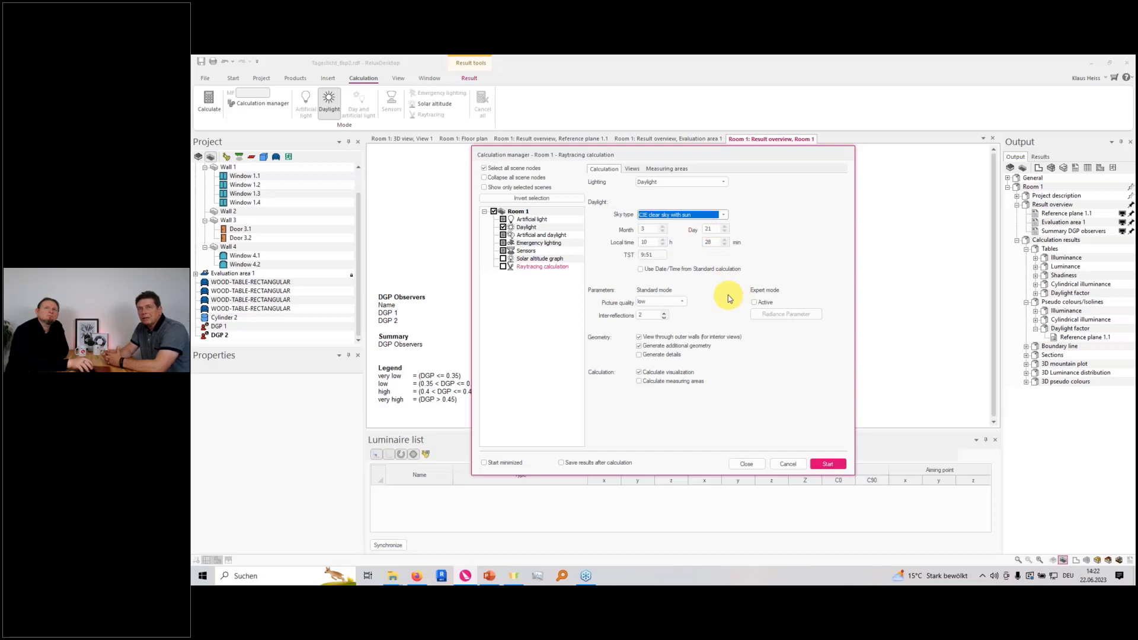
pyautogui.click(709, 271)
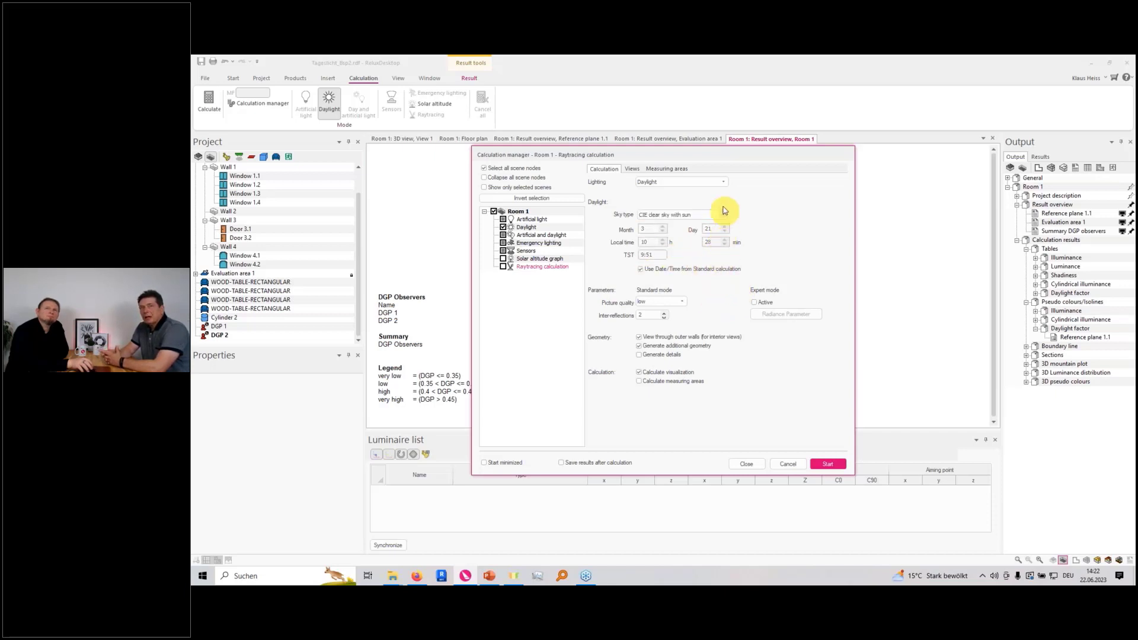
pyautogui.click(720, 181)
pyautogui.click(720, 182)
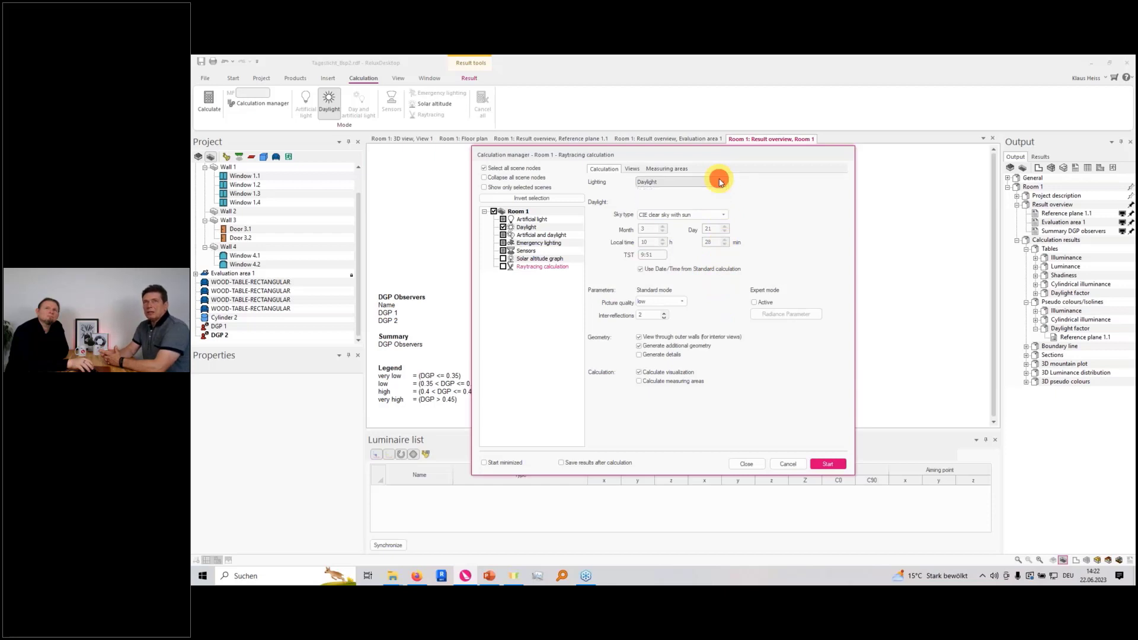
# Activate the raytracing expert mode, inspect the Radiance parameters, include measuring areas, and cancel the calculation manager
pyautogui.click(756, 302)
pyautogui.click(786, 314)
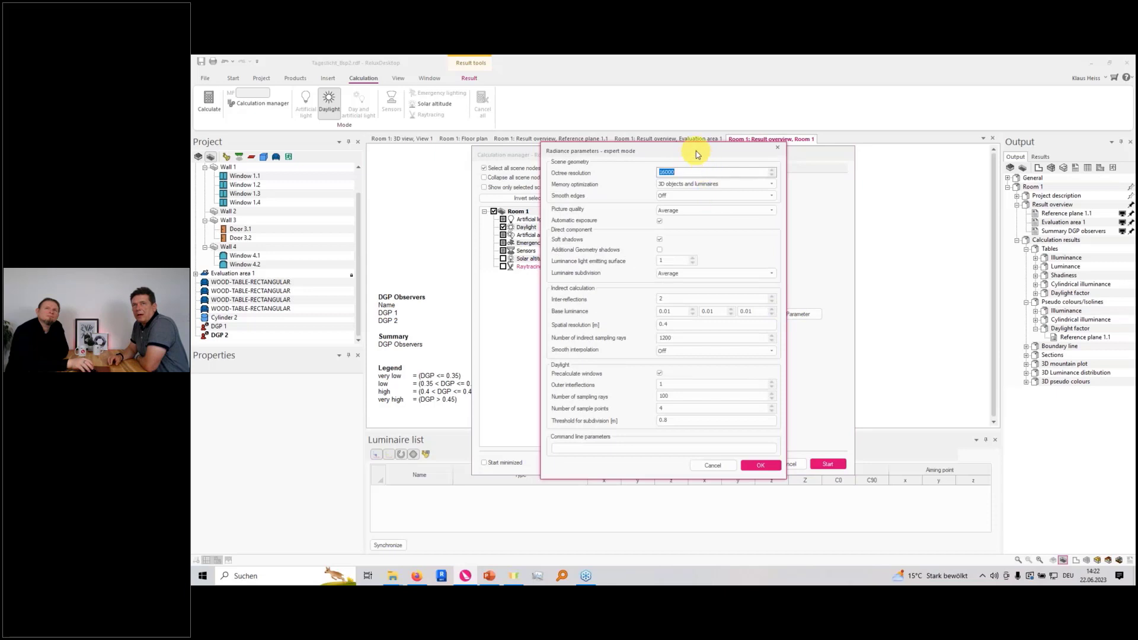
pyautogui.moveTo(696, 150); pyautogui.dragTo(859, 219)
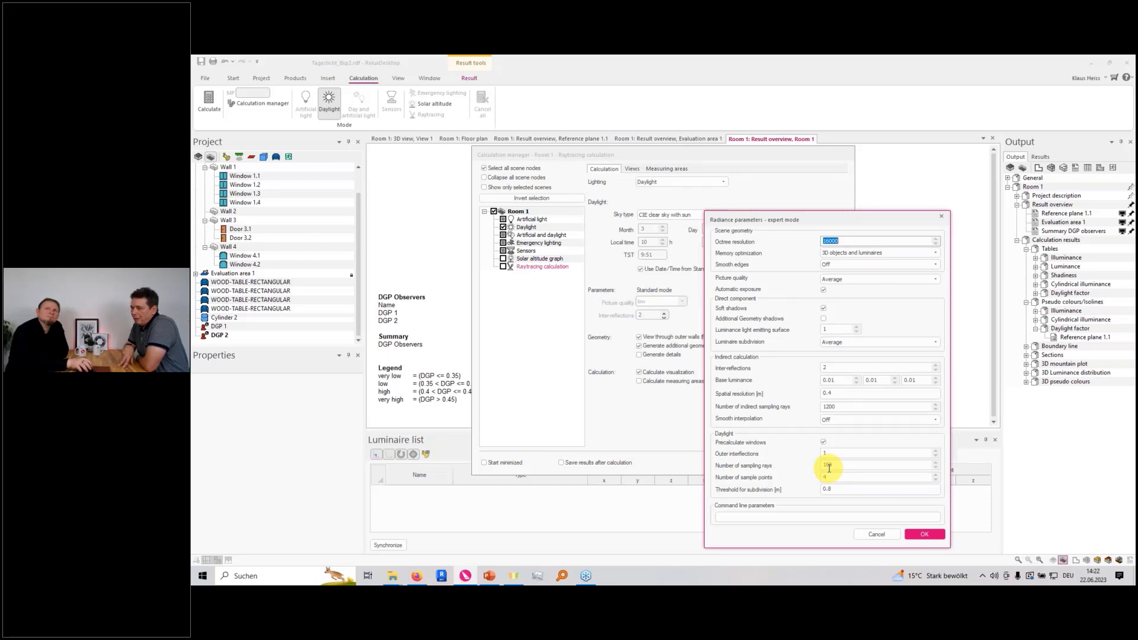
pyautogui.click(877, 534)
pyautogui.click(685, 386)
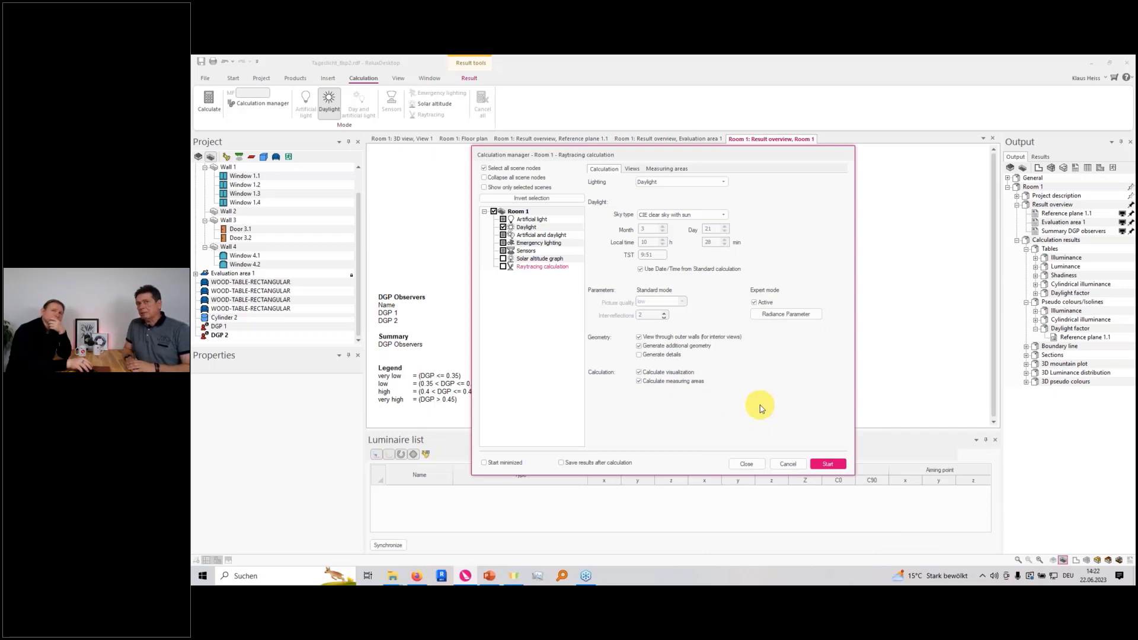
pyautogui.click(786, 466)
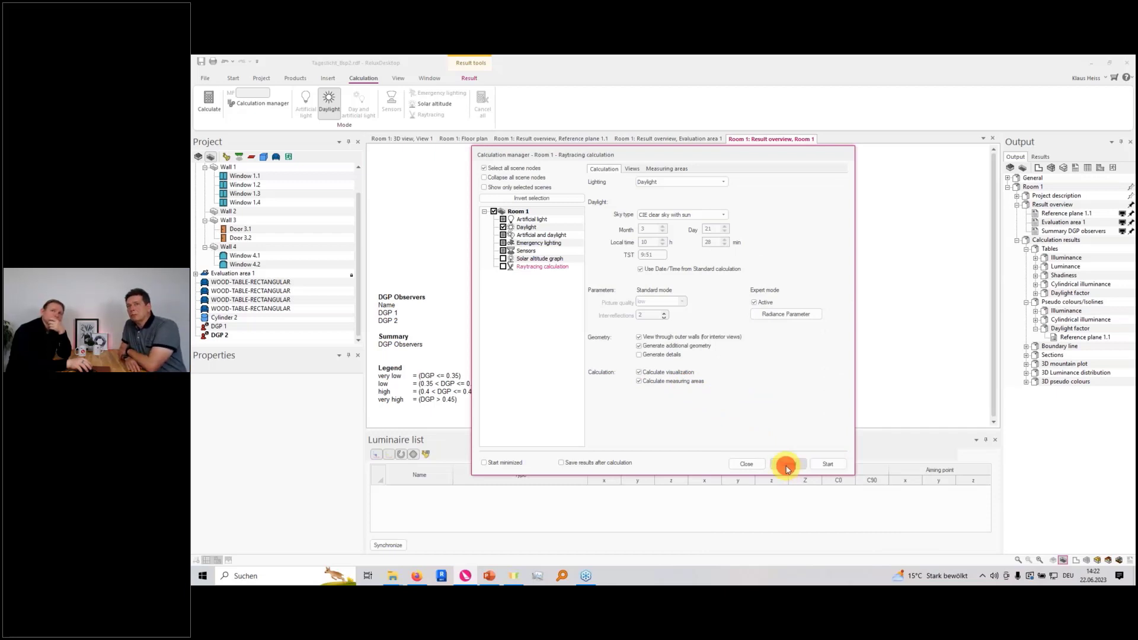
# Open the raytracer material library and examine the window glass types with their transmission, U and g values
pyautogui.click(333, 80)
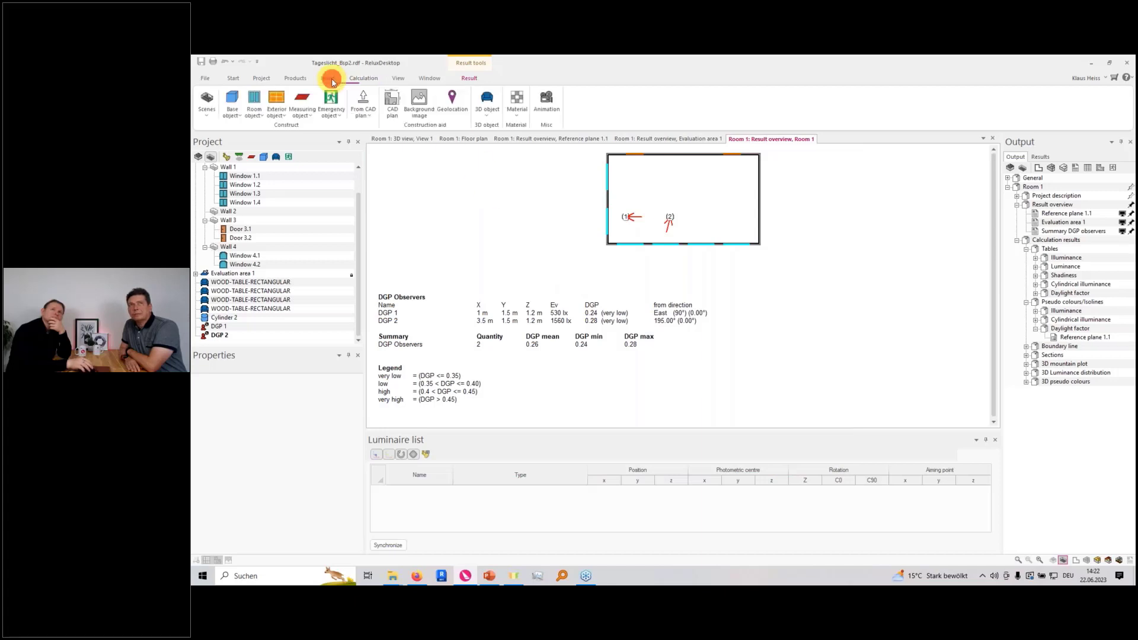
pyautogui.click(515, 115)
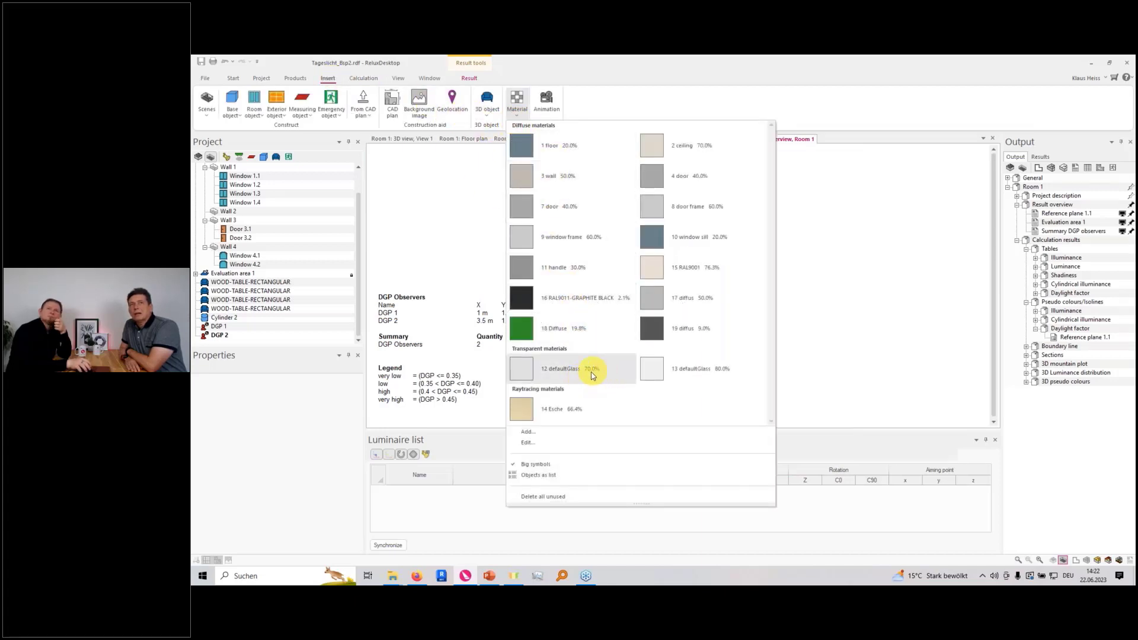
pyautogui.click(551, 435)
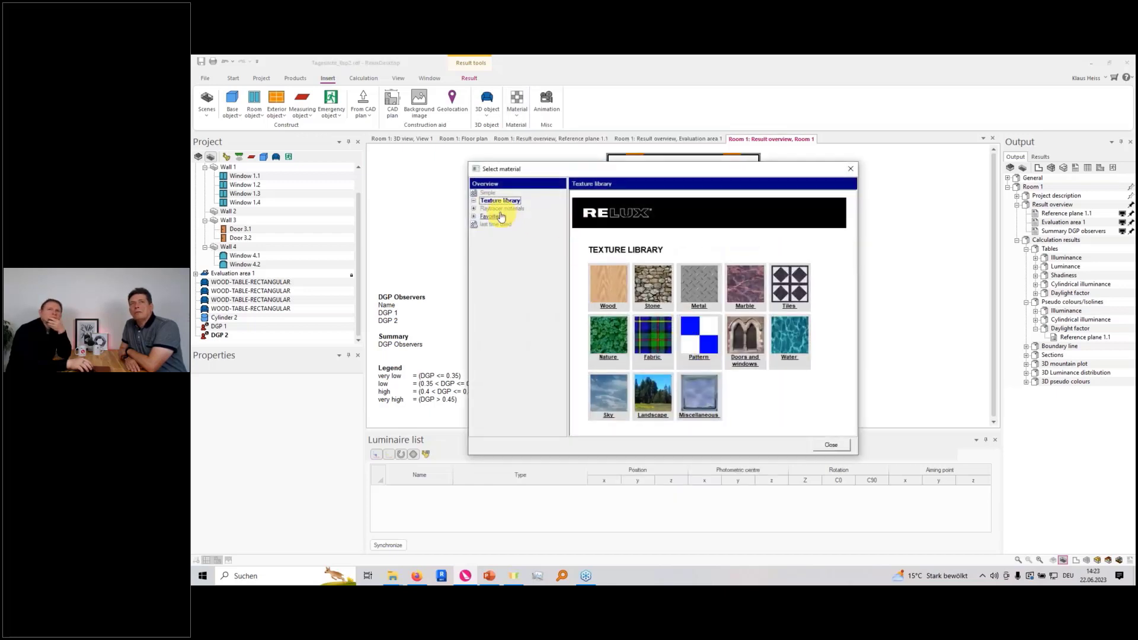
pyautogui.click(474, 207)
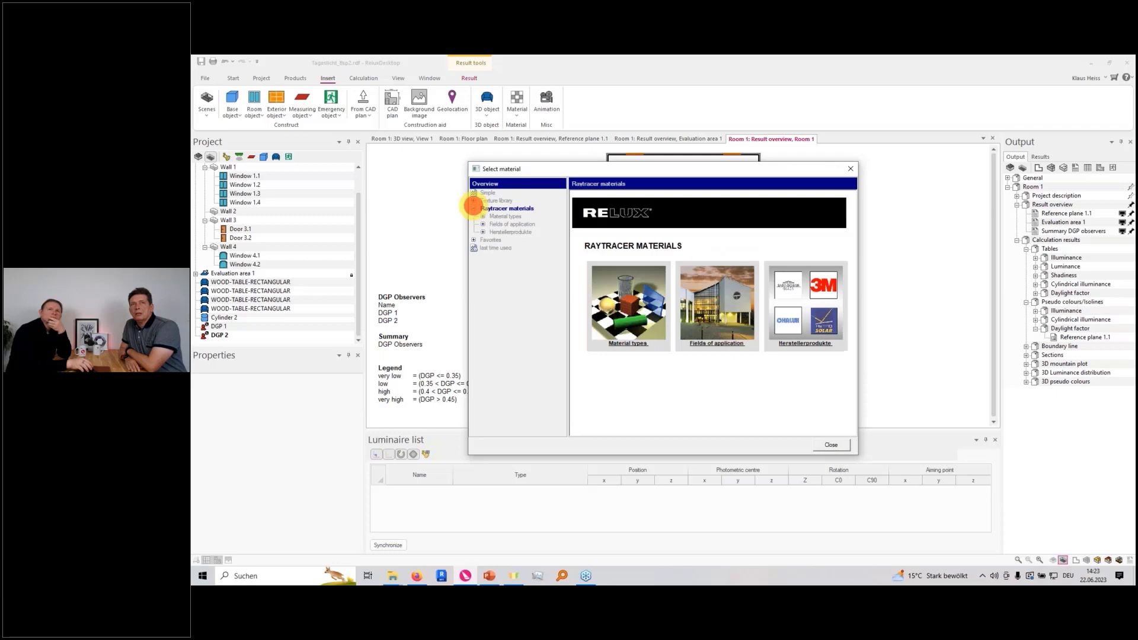
pyautogui.click(508, 216)
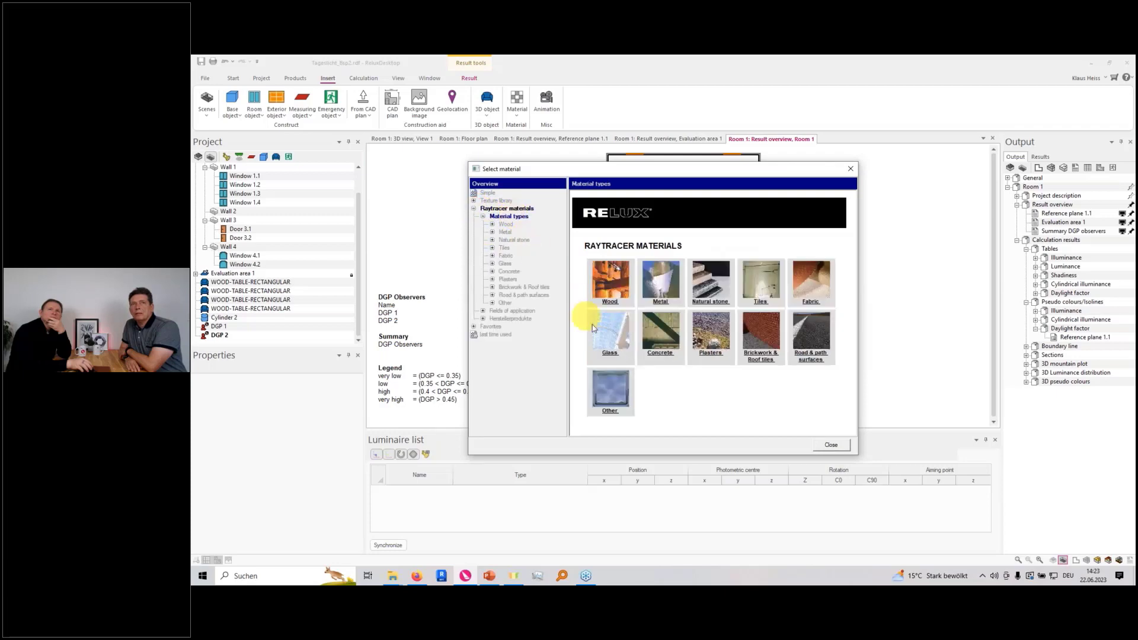
pyautogui.click(615, 340)
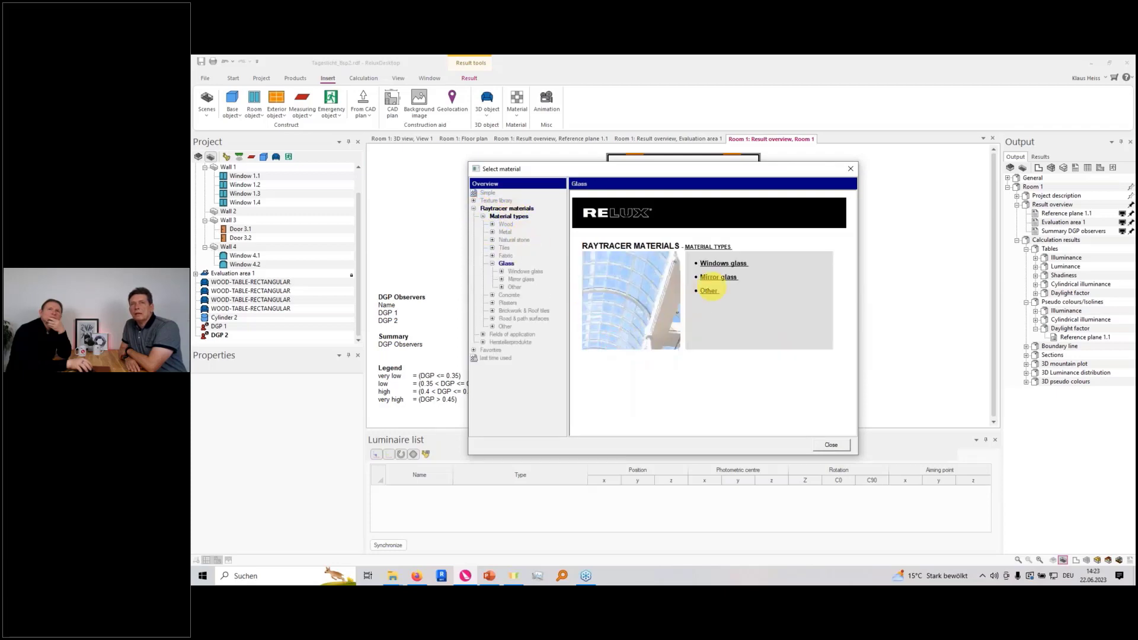
pyautogui.click(721, 264)
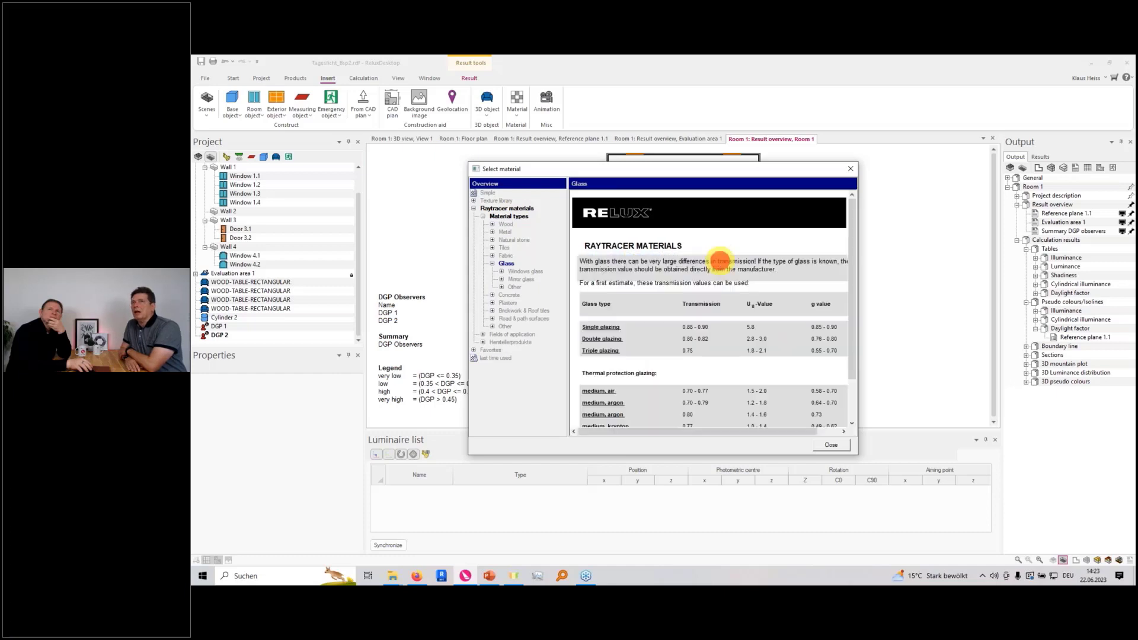
pyautogui.scroll(-2, 756, 317)
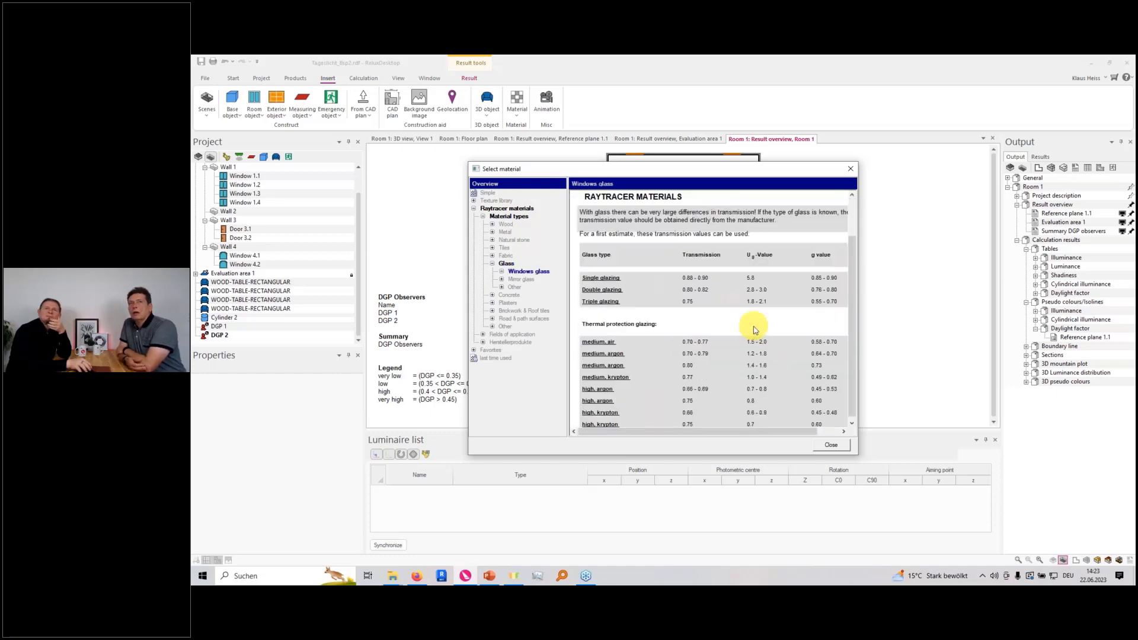
pyautogui.moveTo(857, 453); pyautogui.dragTo(906, 516)
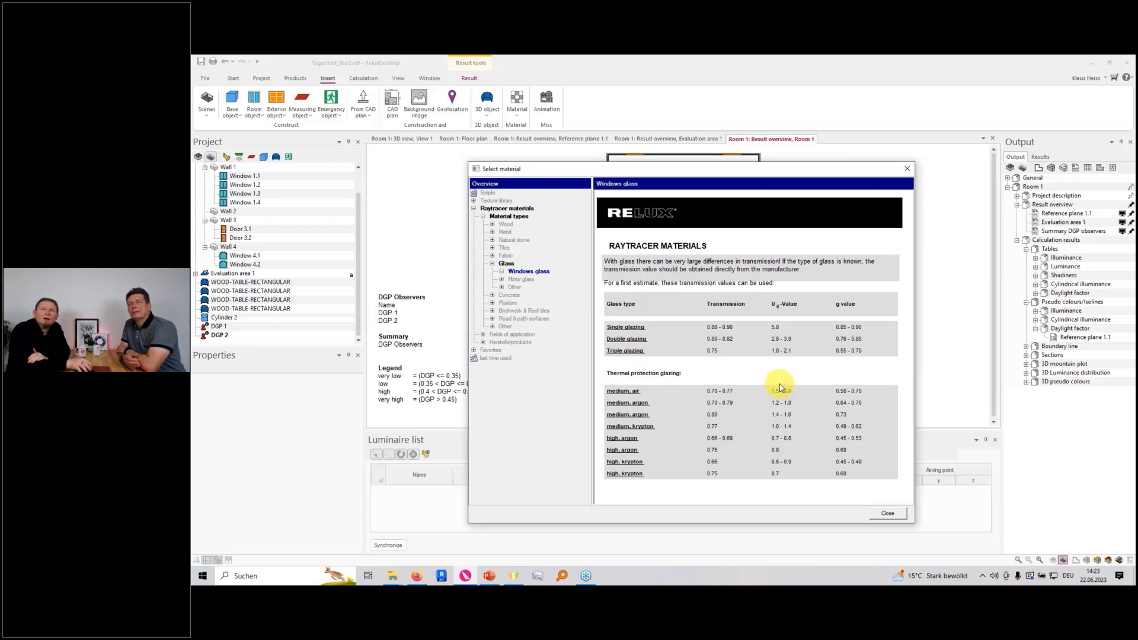
# Add the structured glass raytracer material, inspect its simplified and Radiance text definitions, and discard the addition
pyautogui.click(514, 287)
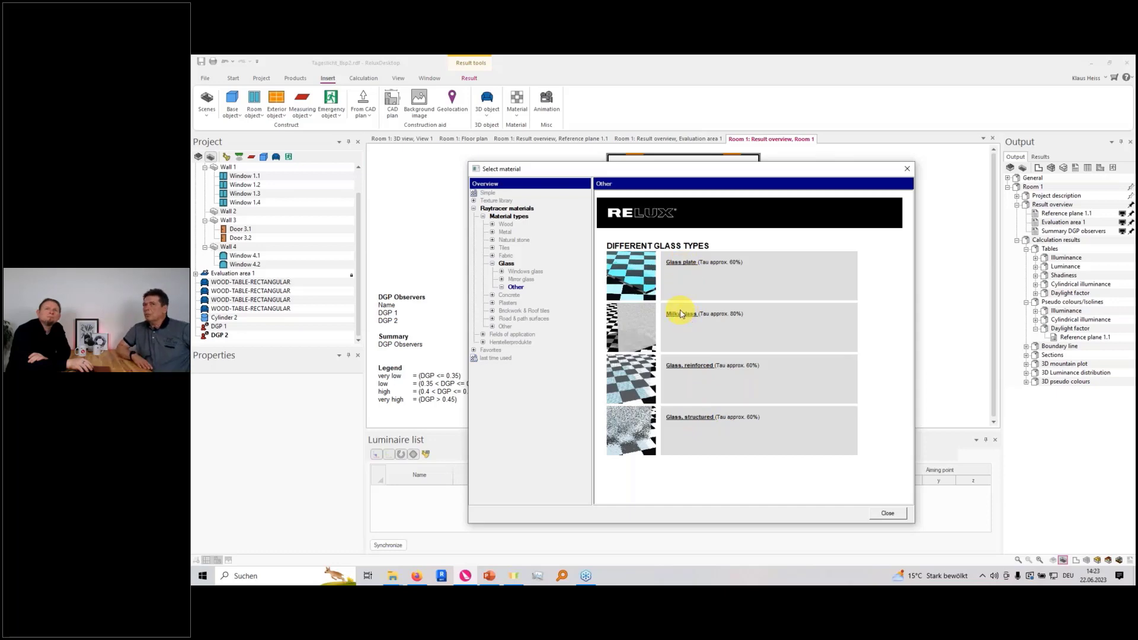
pyautogui.click(696, 418)
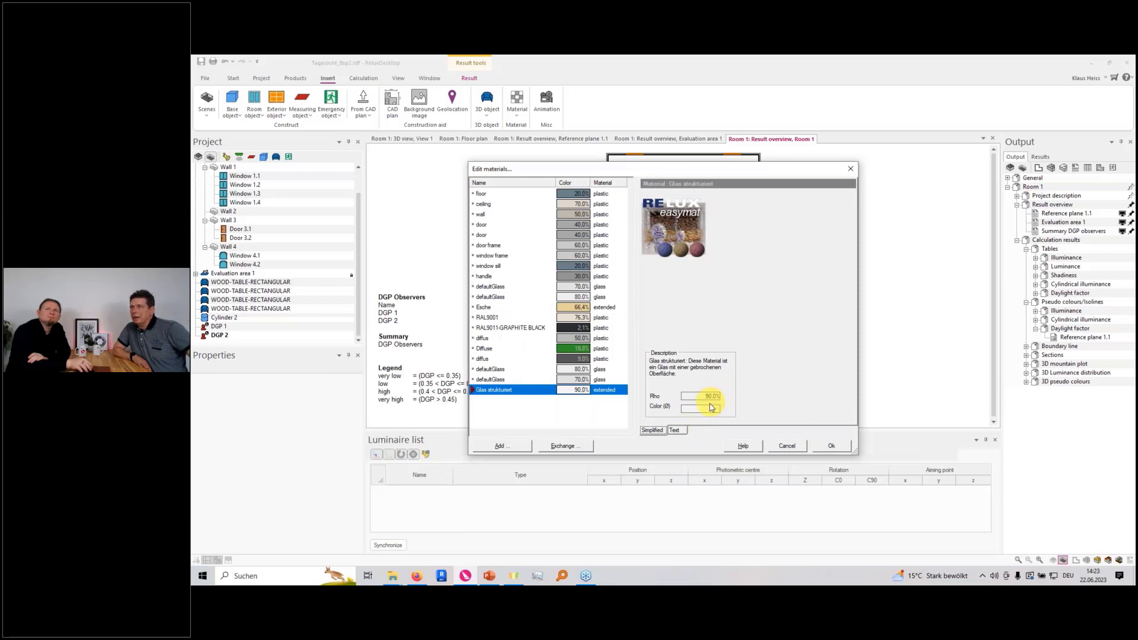
pyautogui.click(676, 430)
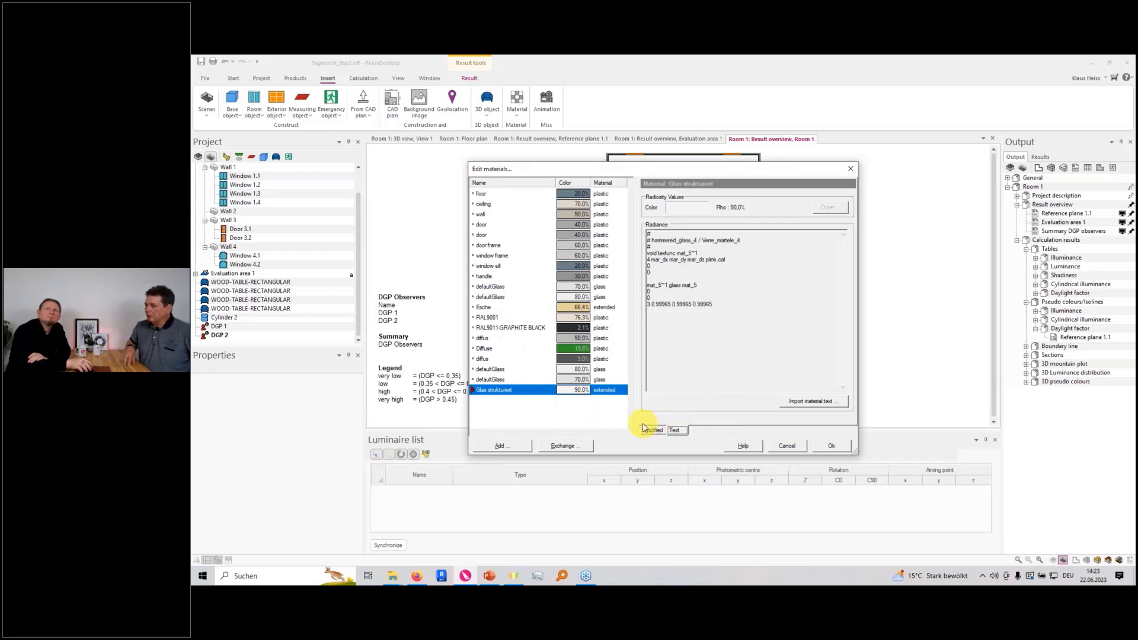
pyautogui.click(655, 431)
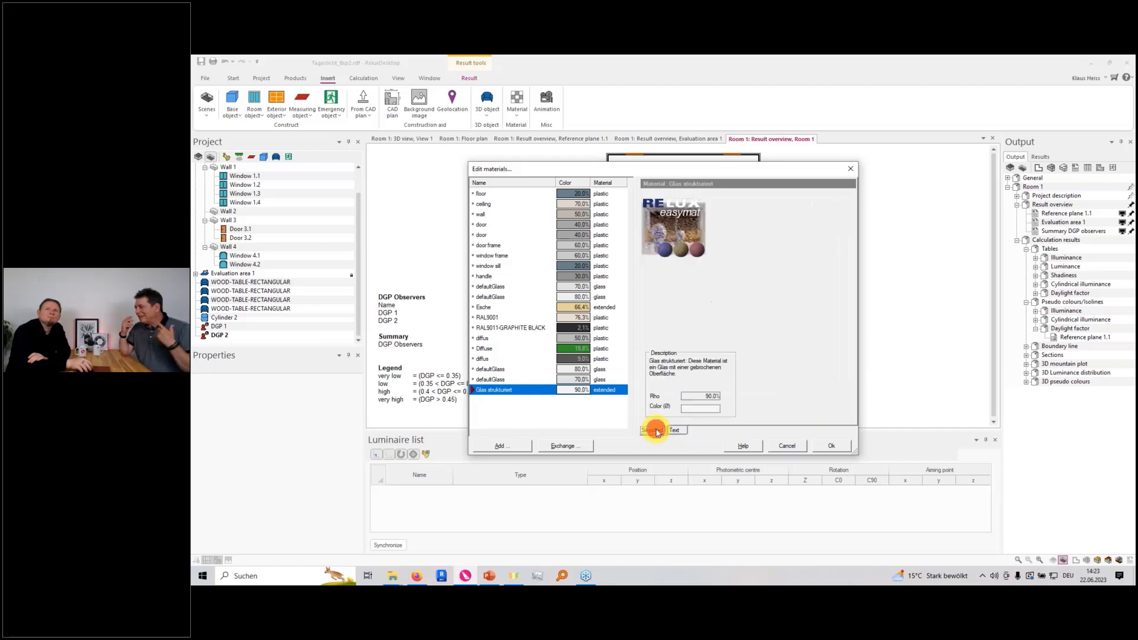
pyautogui.click(789, 448)
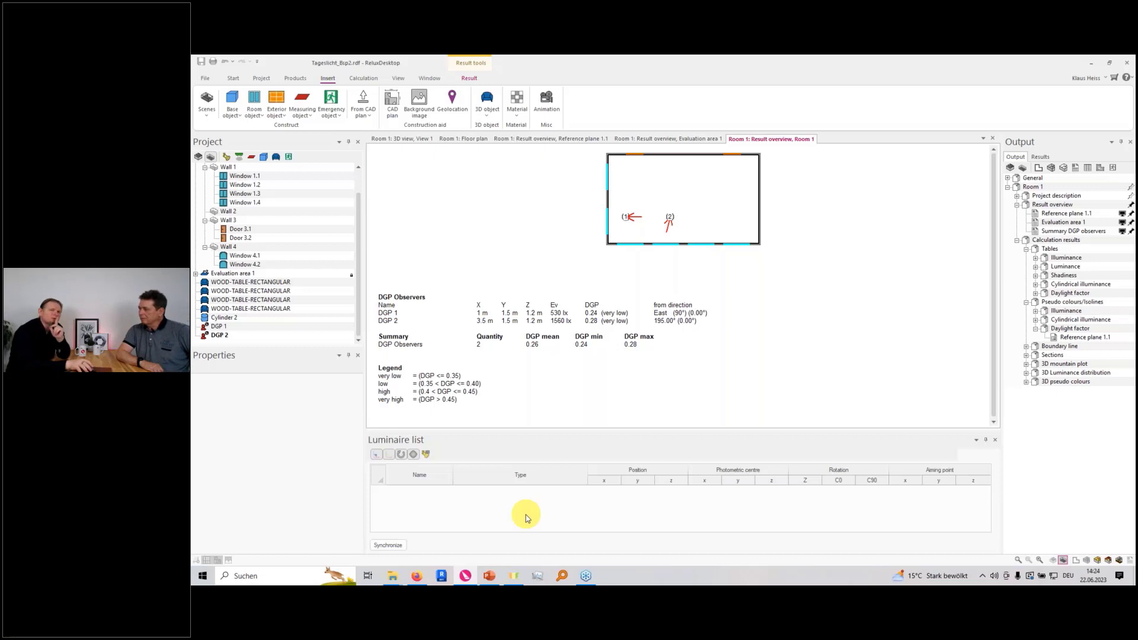
# Switch to PowerPoint and show slide 2 of tageslicht.pptx with the daylight factor diagram and formulas
pyautogui.moveTo(492, 576)
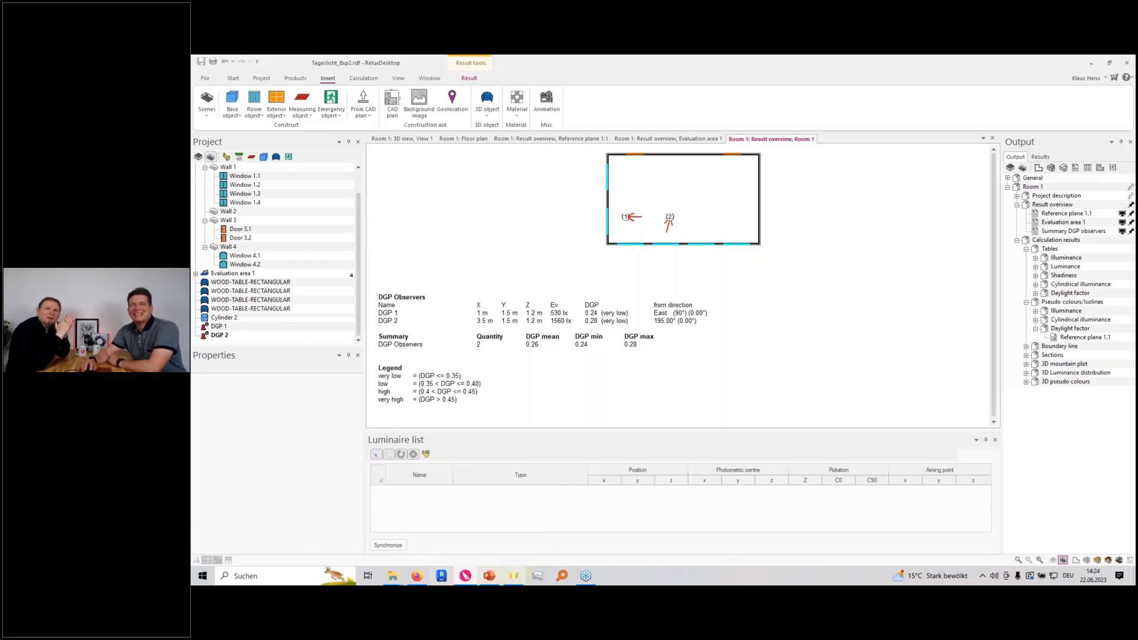
pyautogui.click(492, 576)
pyautogui.click(299, 264)
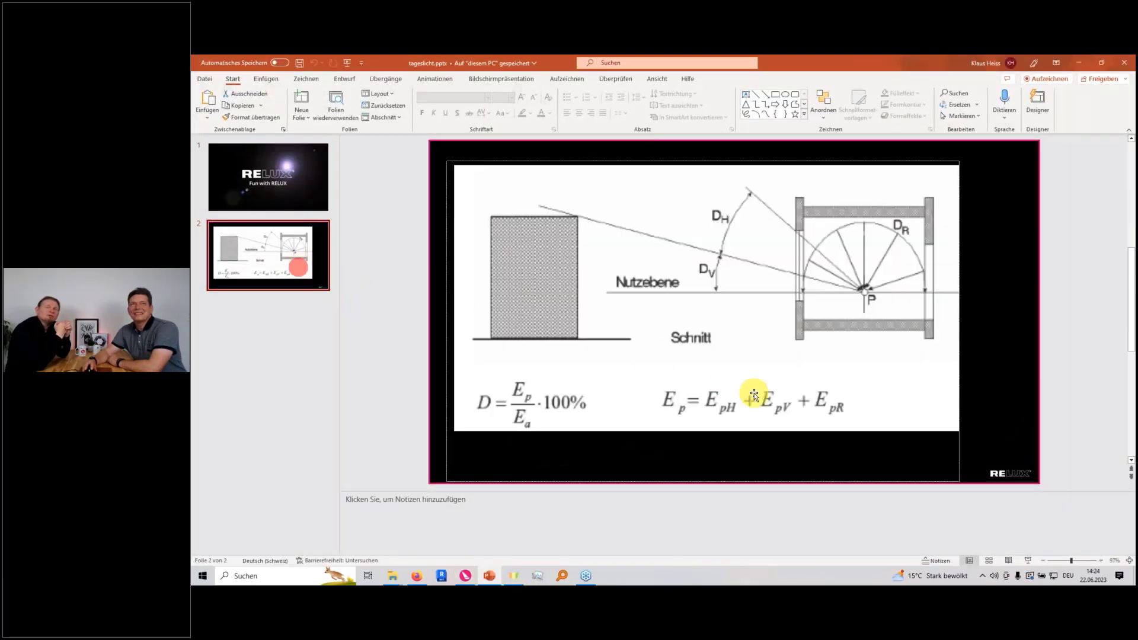